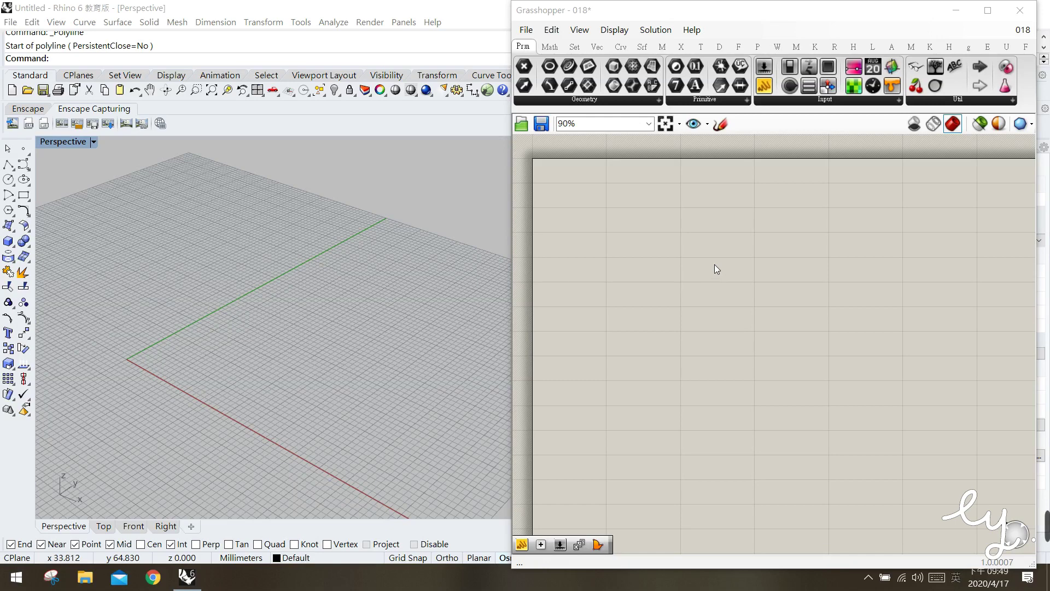
- Place a Square grid component on the empty canvas
click(597, 46)
drag(593, 85, 659, 253)
click(642, 295)
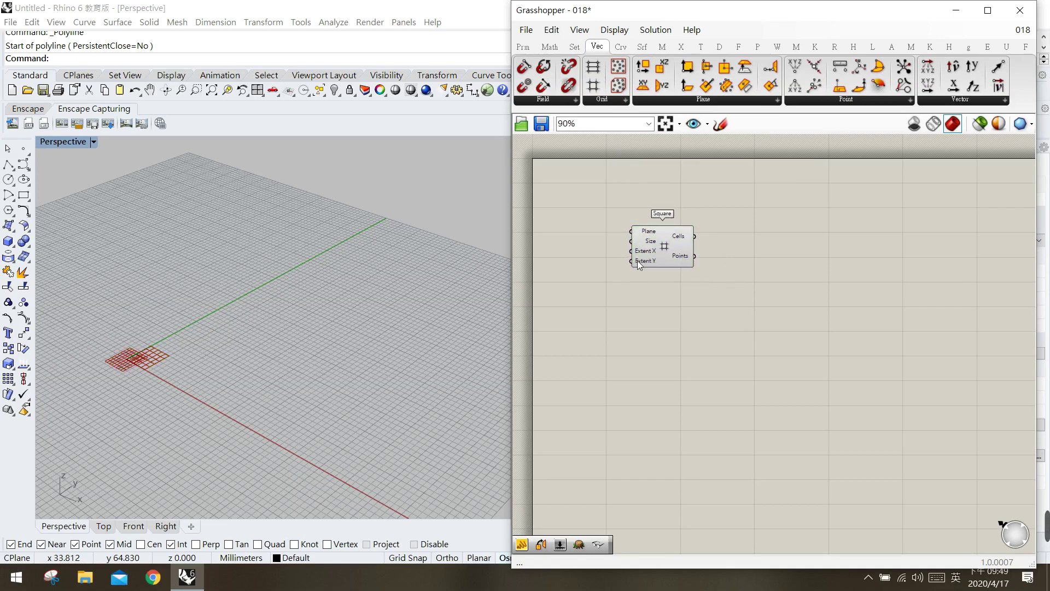
scroll(599, 266, up, 3)
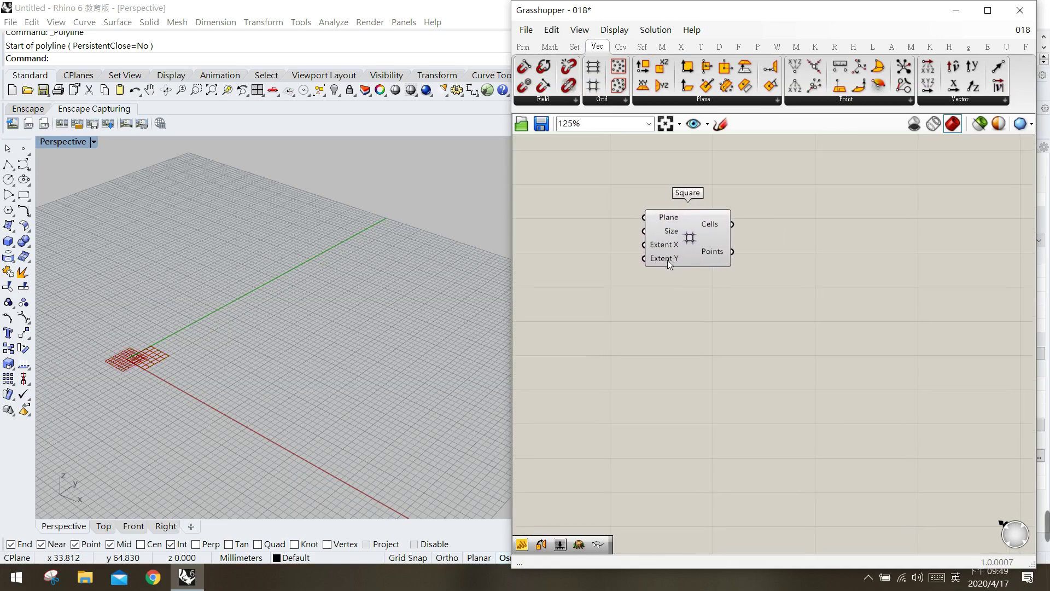
- Create a number slider set to 20 and connect it to the Square grid's Extent X and Extent Y inputs
double_click(566, 253)
text(20)
key(Return)
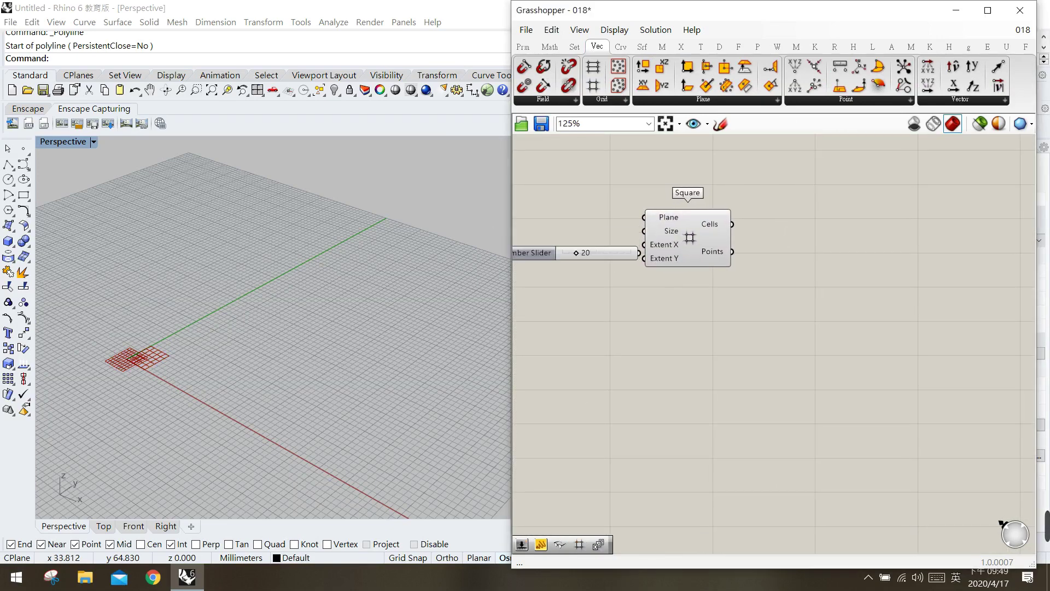
mouse_move(615, 249)
mouse_down()
mouse_move(605, 250)
mouse_move(645, 246)
mouse_move(633, 254)
mouse_up()
click(636, 280)
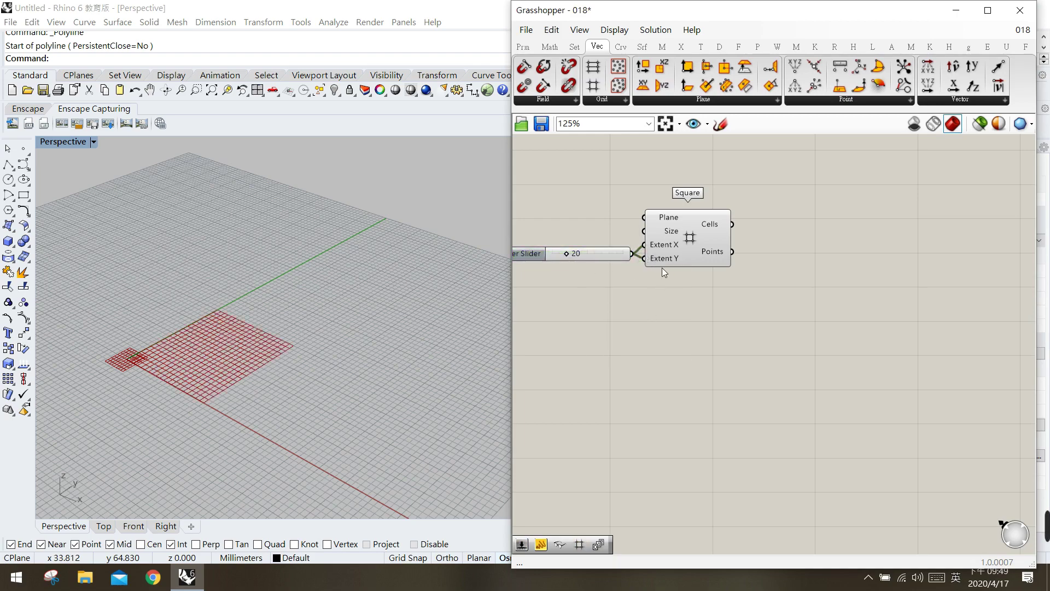
- Create a panel containing 2 and connect it to the Square grid's Size input
double_click(590, 236)
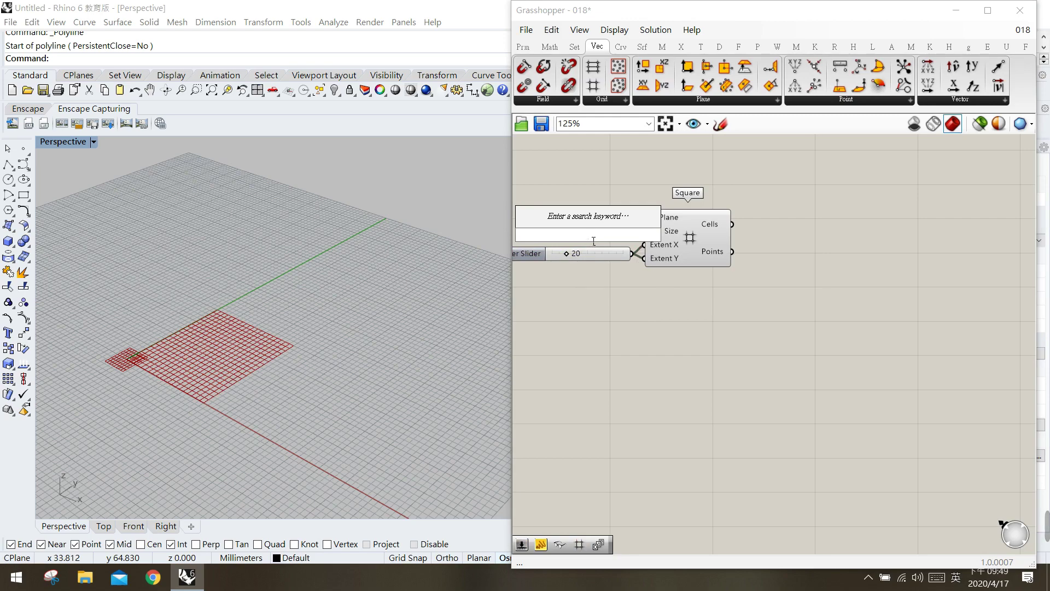
text(2)
key(Return)
mouse_move(604, 236)
mouse_down()
mouse_move(645, 230)
mouse_move(612, 224)
mouse_up()
click(650, 327)
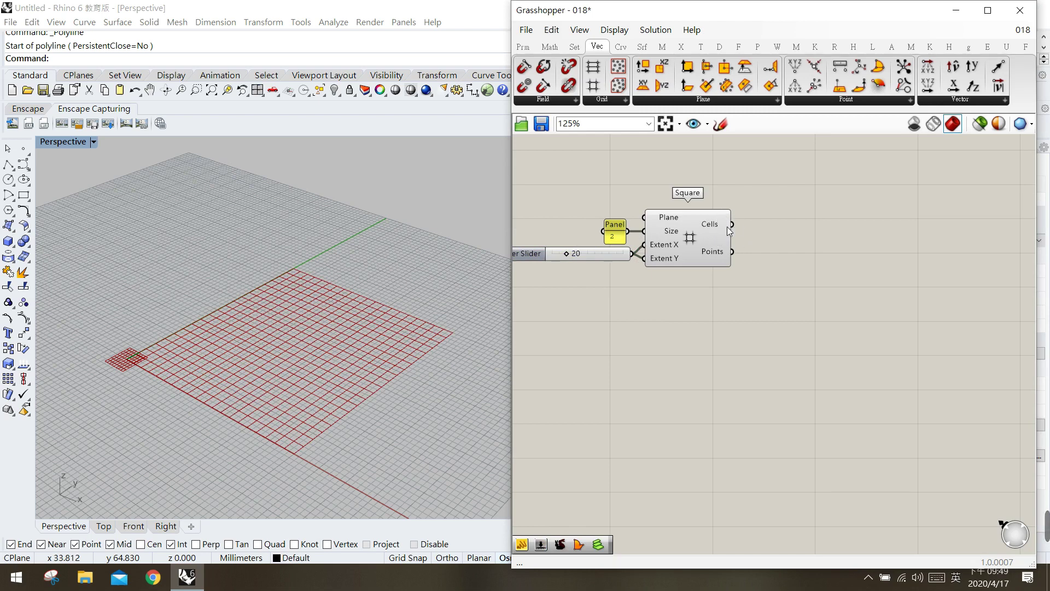
- Add a Boundary Surfaces component beside the Square grid and connect the grid's Cells output to its Edges input
click(642, 47)
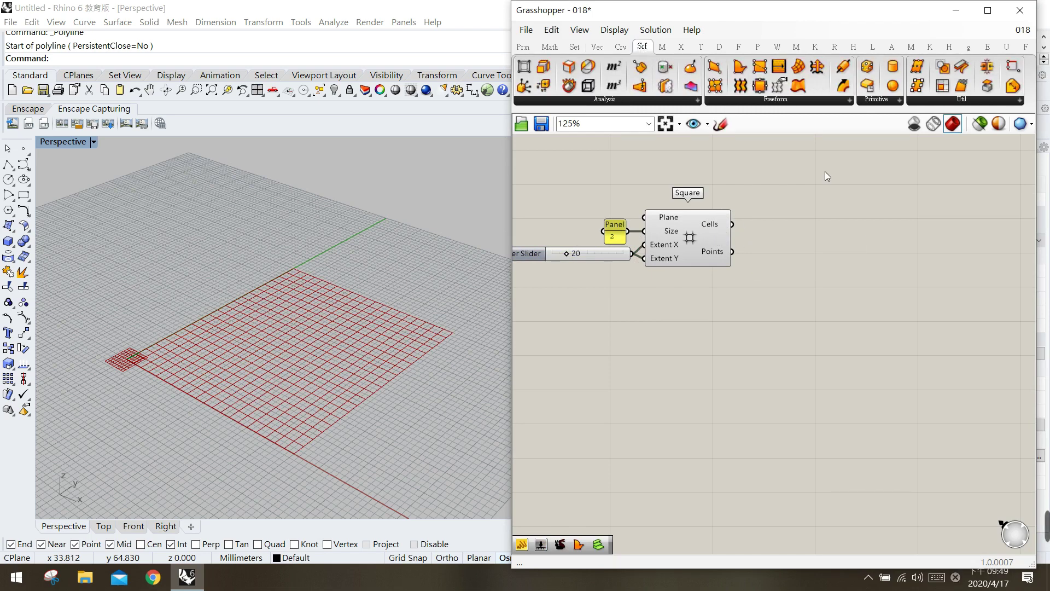
drag(740, 67, 811, 225)
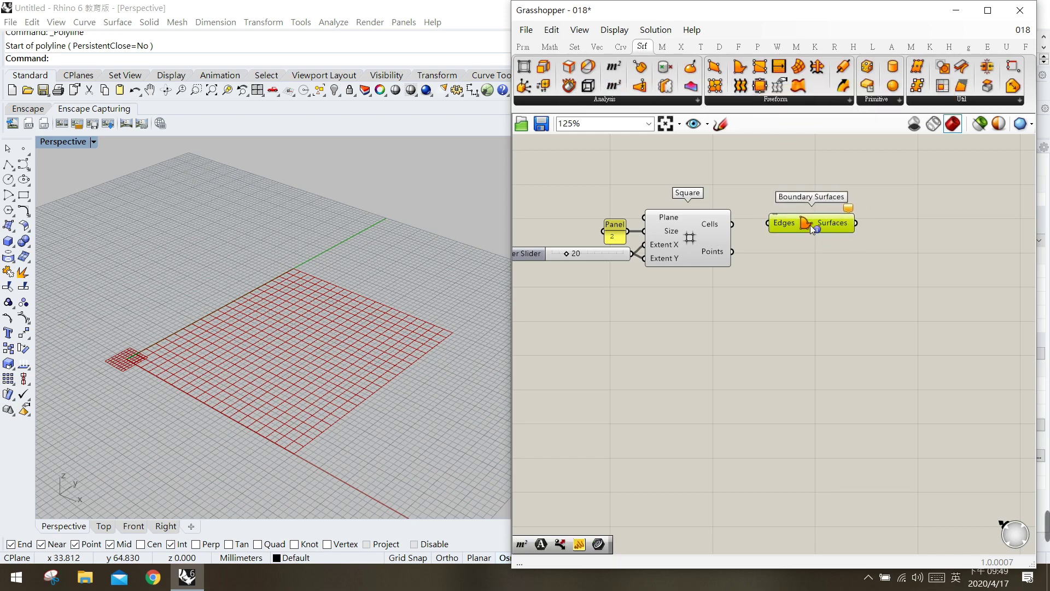
drag(732, 224, 770, 224)
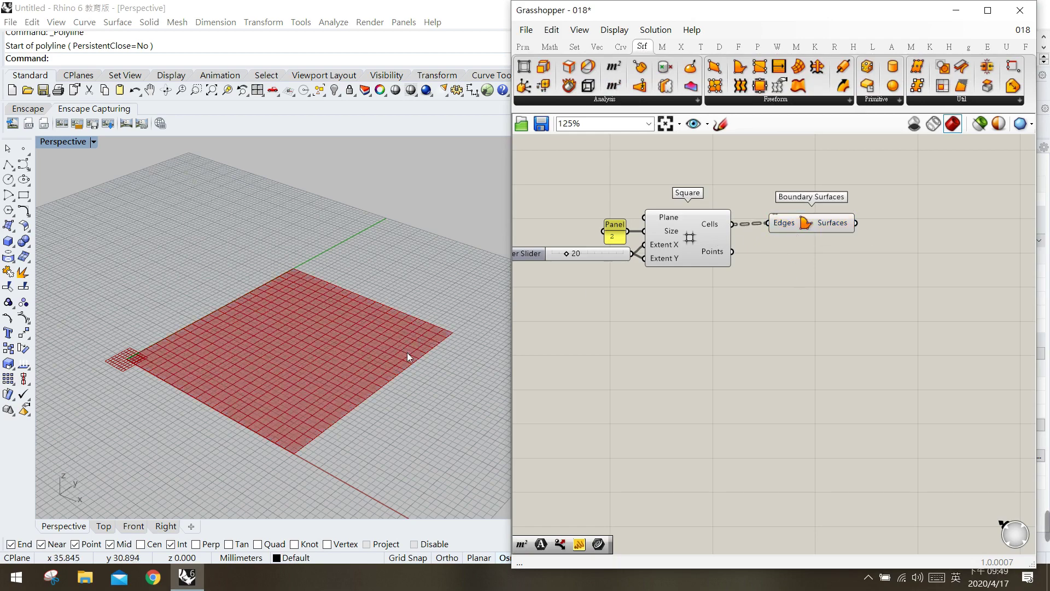
click(429, 326)
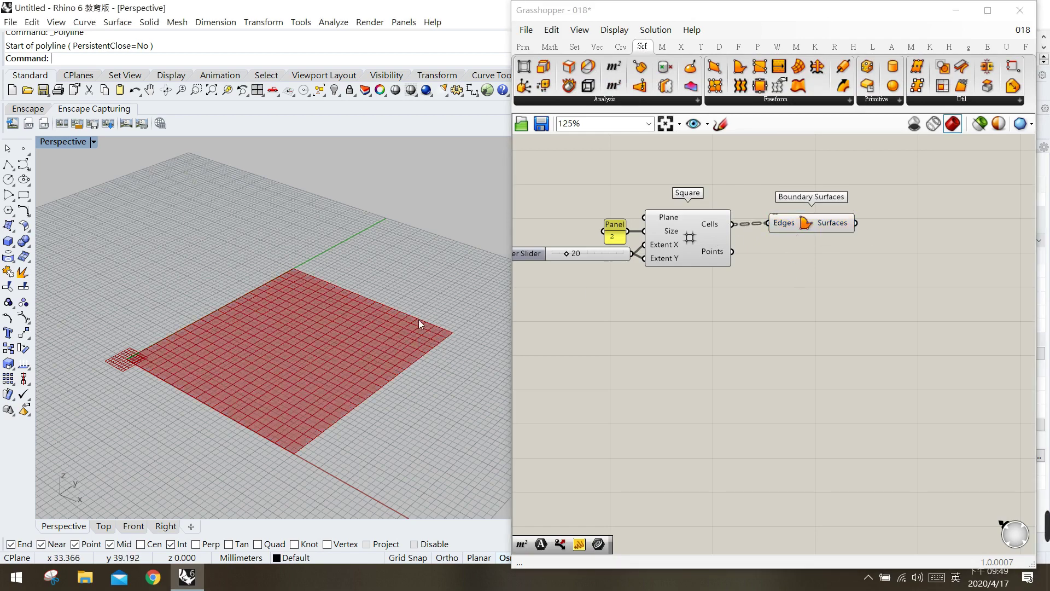
click(796, 229)
drag(795, 225, 800, 230)
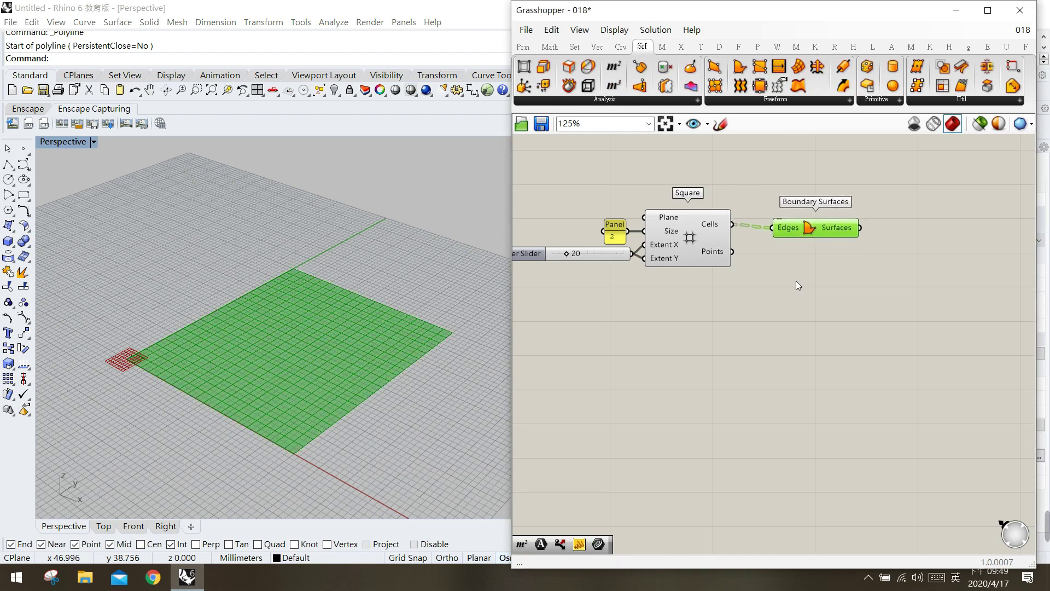
click(797, 267)
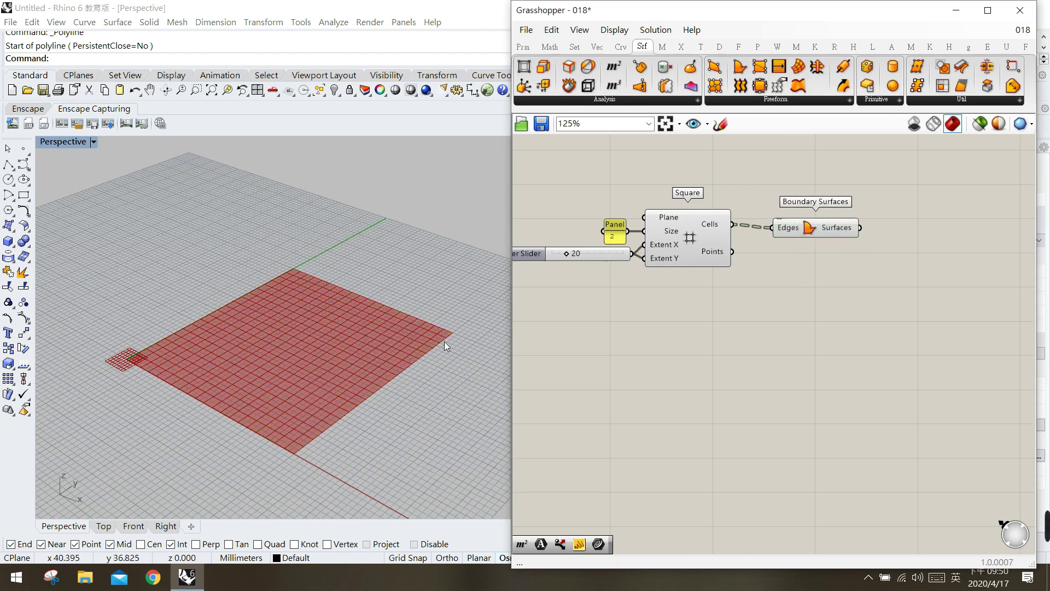
click(435, 243)
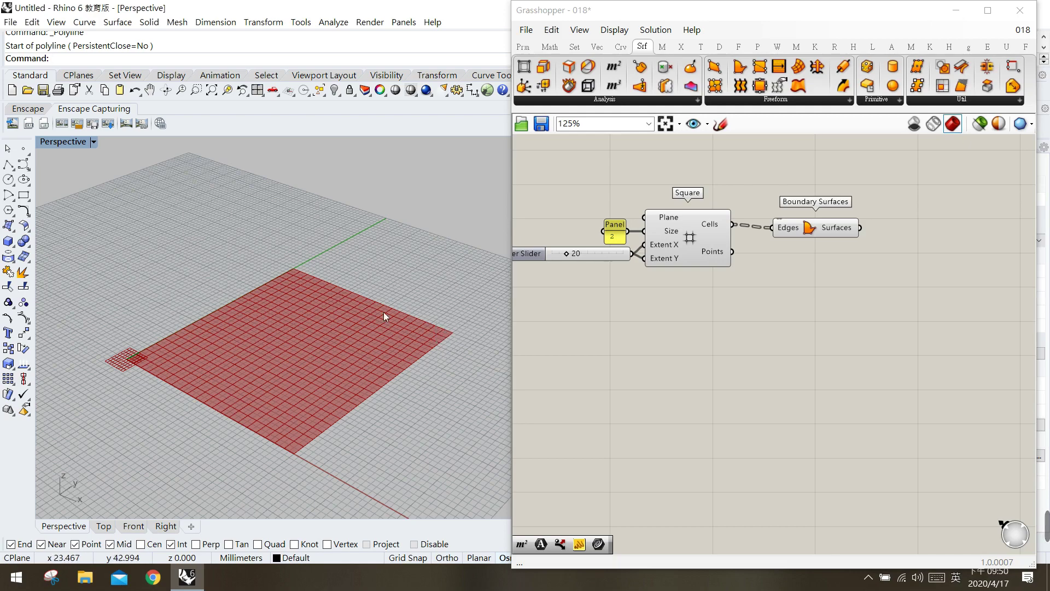
drag(805, 233, 794, 228)
click(786, 277)
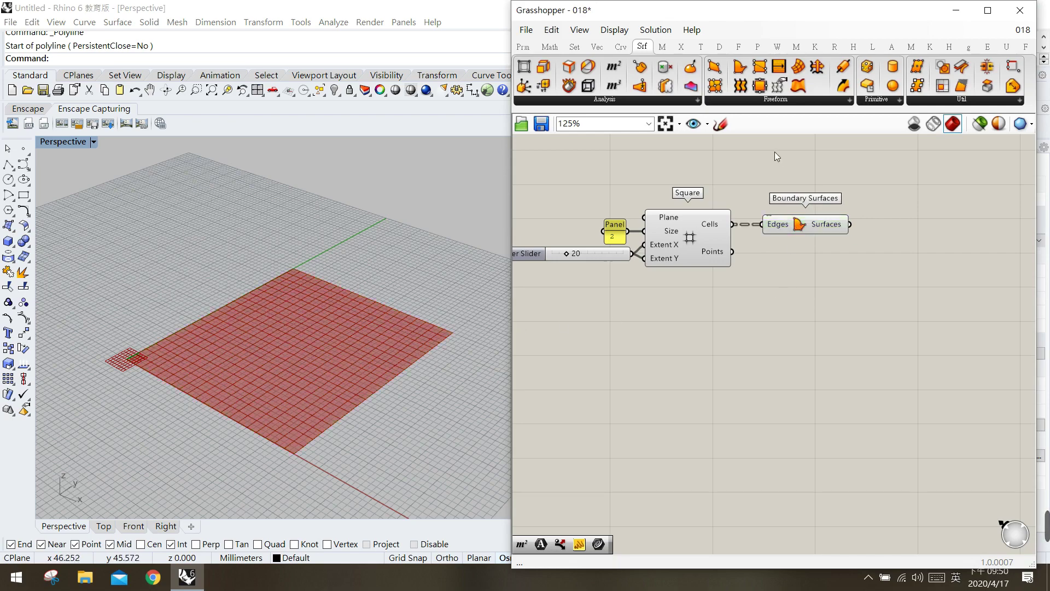
- Add an Extrude component beside Boundary Surfaces and connect the Surfaces output to its Base input
click(782, 101)
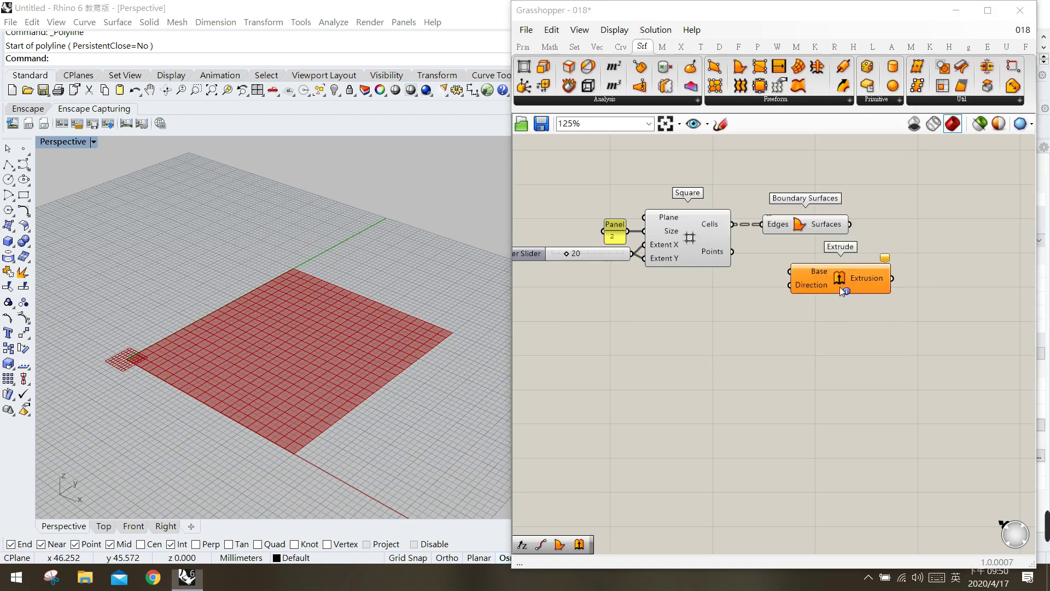
drag(840, 287, 920, 232)
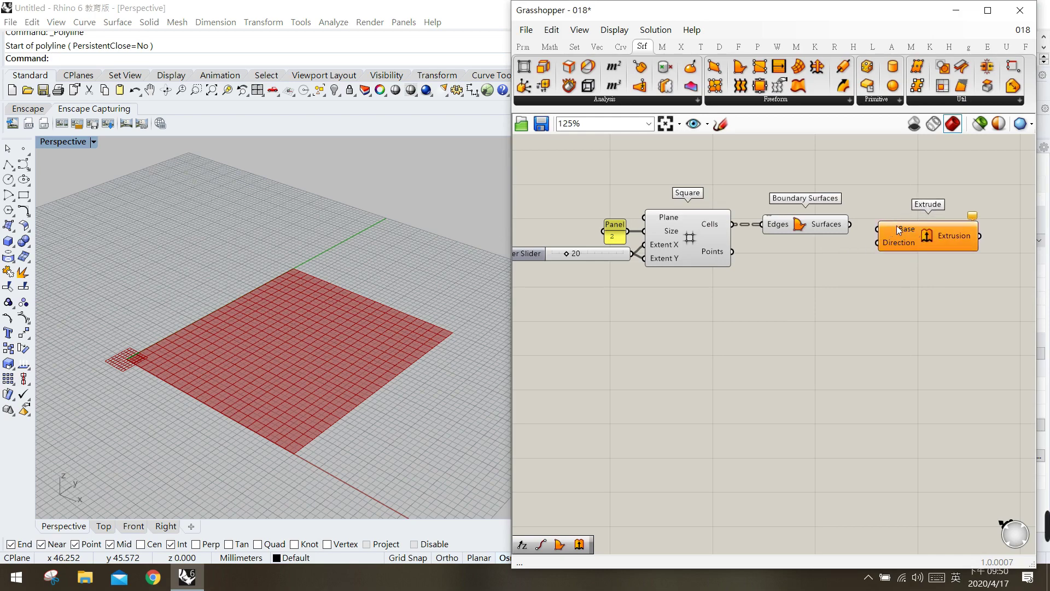
click(821, 226)
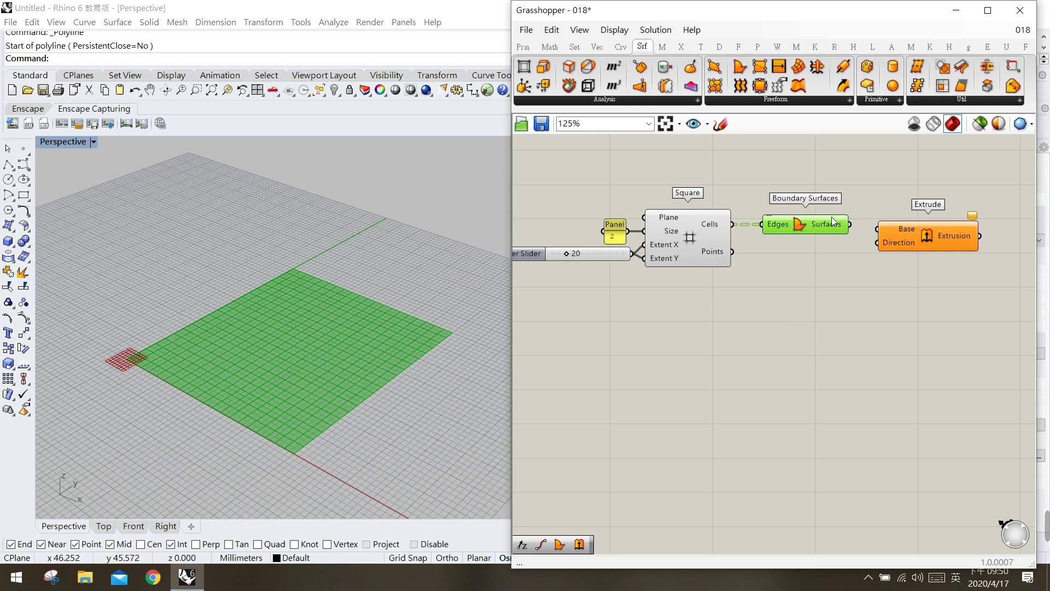
click(837, 278)
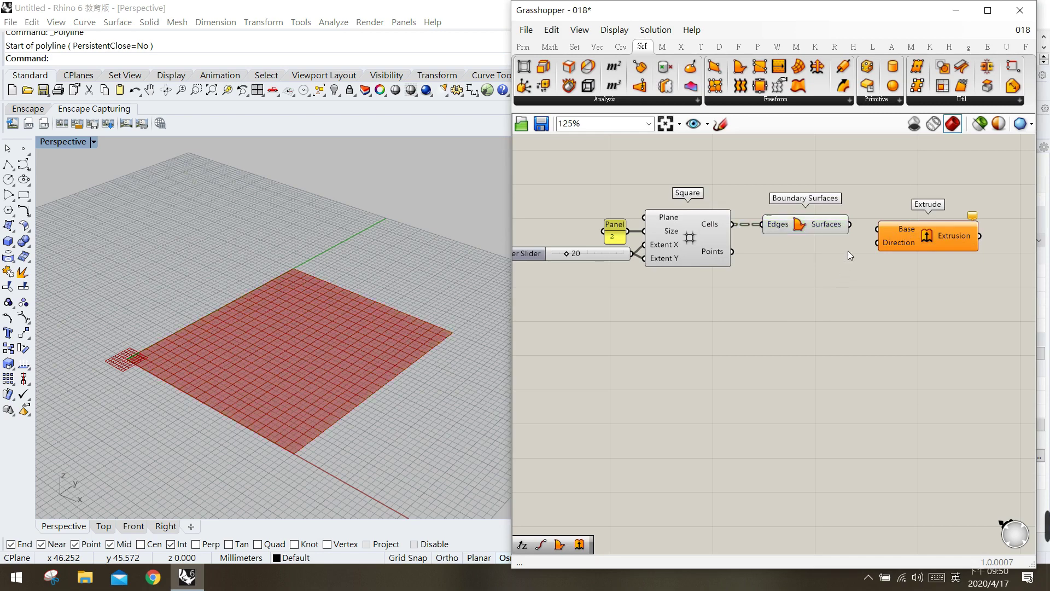
click(836, 228)
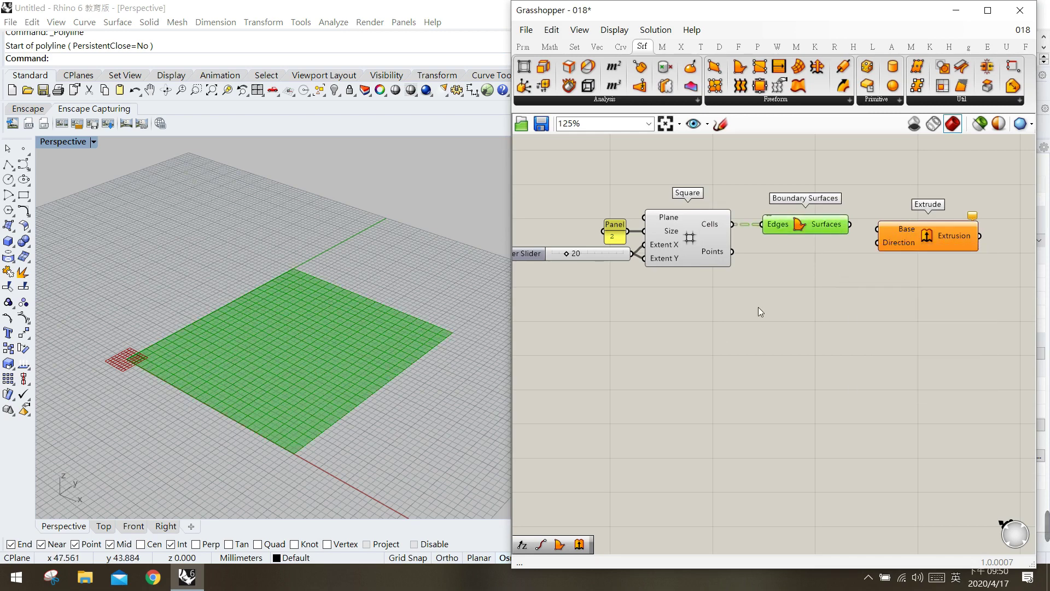
click(812, 253)
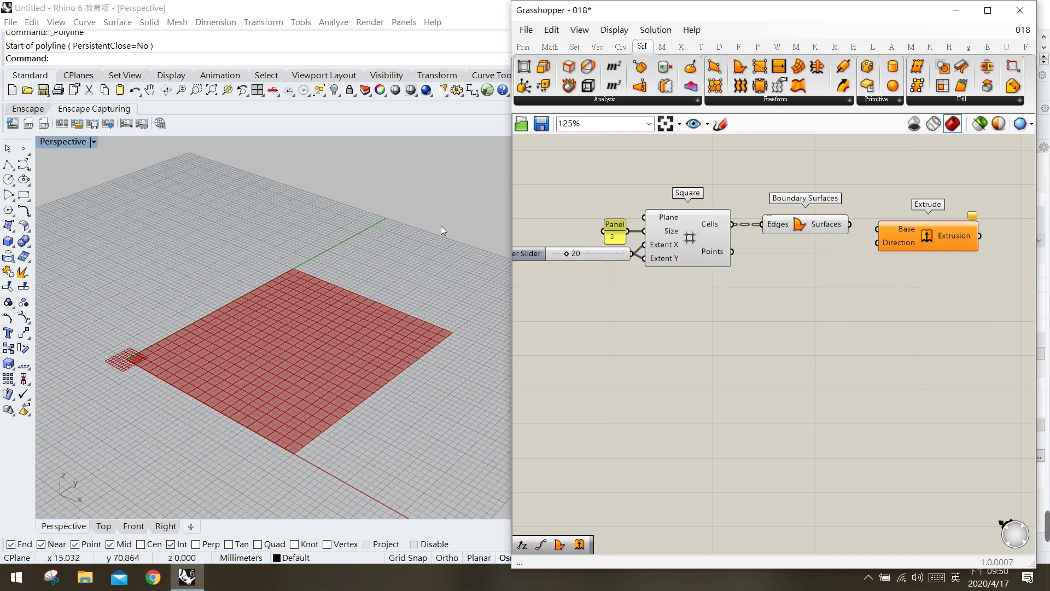
drag(897, 236, 892, 234)
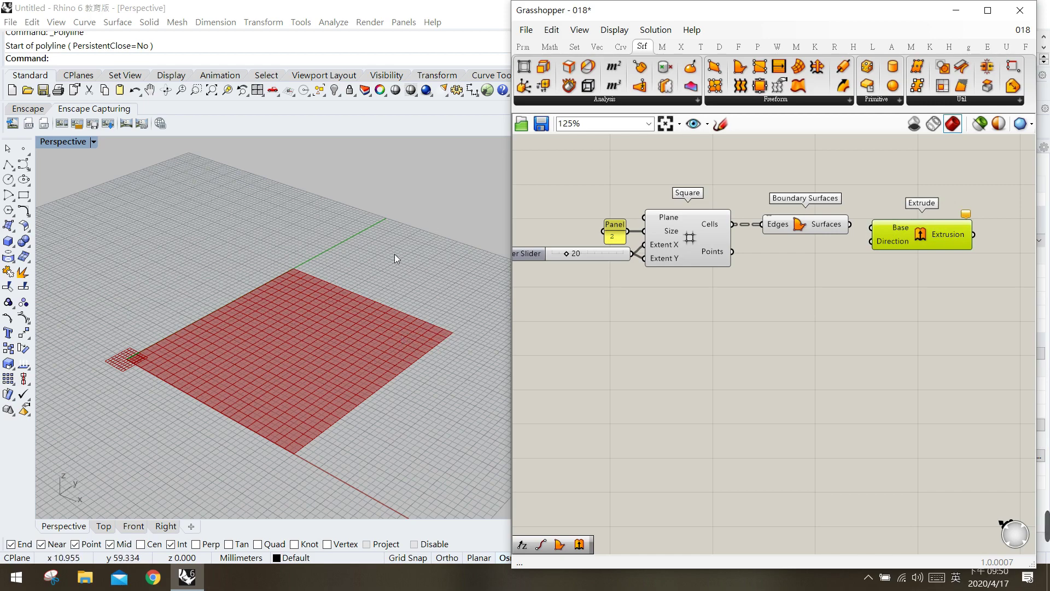
click(847, 267)
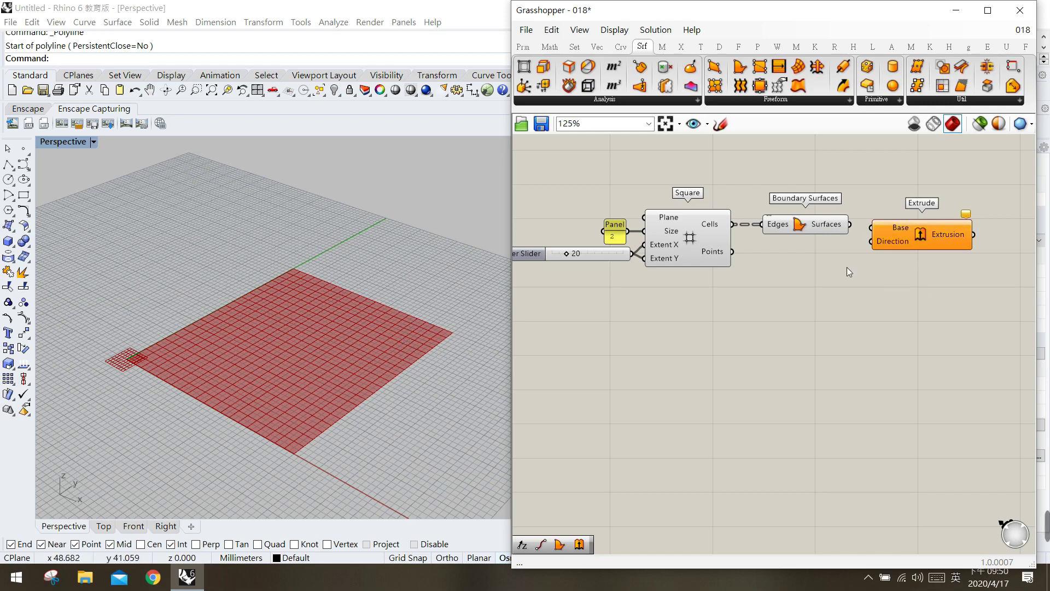
drag(849, 225, 924, 232)
click(907, 270)
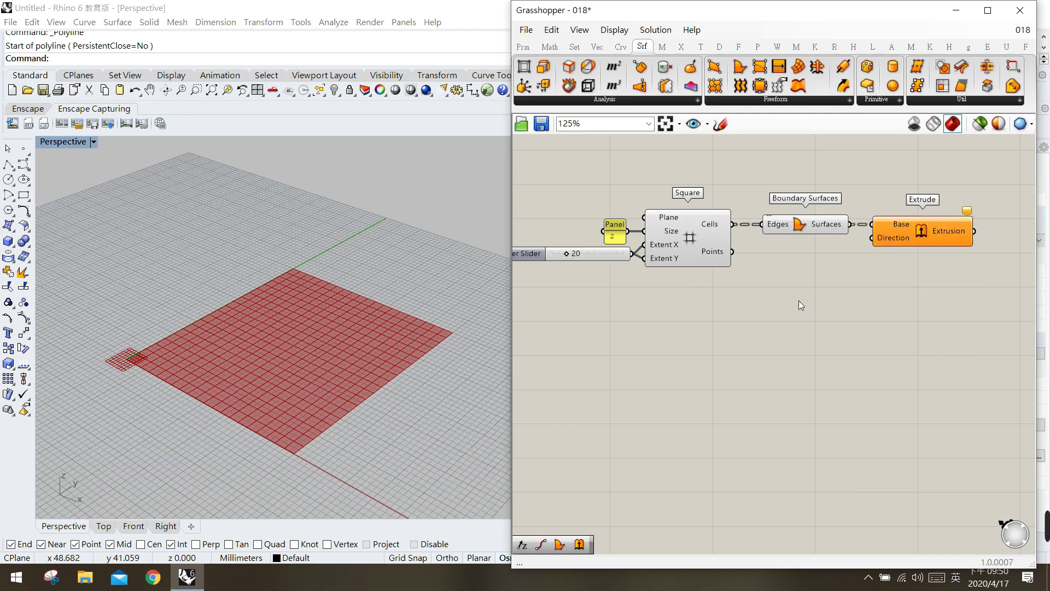
- Place a Unit Z vector component below Boundary Surfaces and connect its Unit vector output to Extrude's Direction input
click(597, 46)
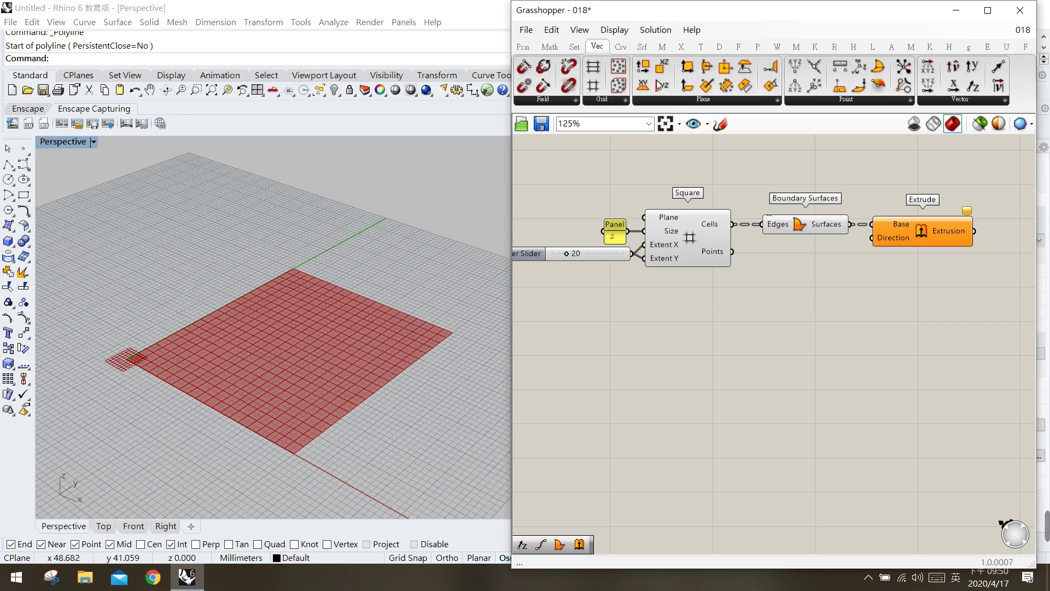
click(960, 100)
drag(935, 219, 807, 331)
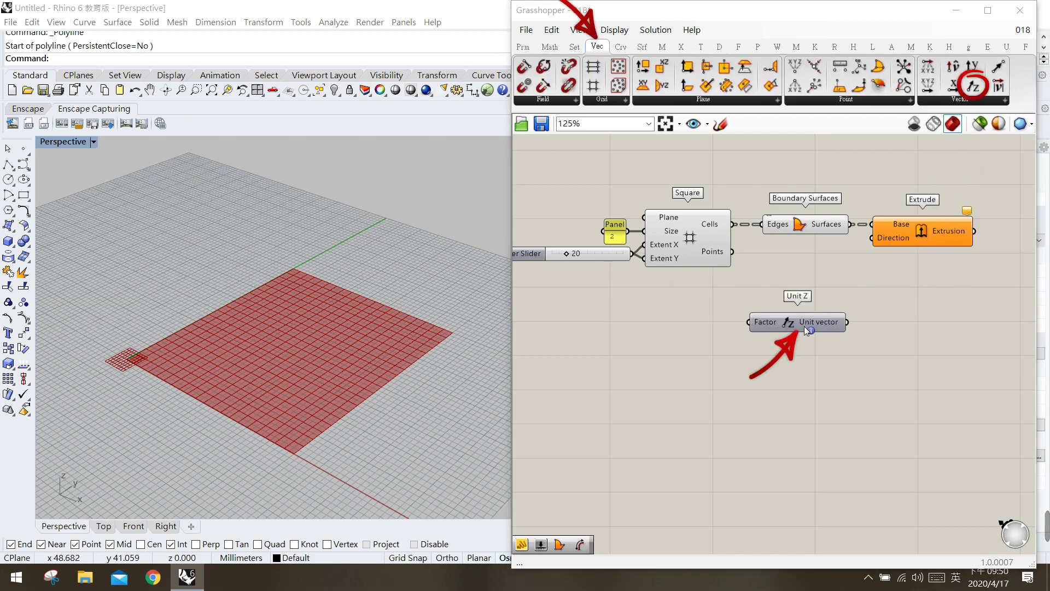
drag(821, 314, 825, 279)
click(829, 313)
drag(884, 238, 884, 238)
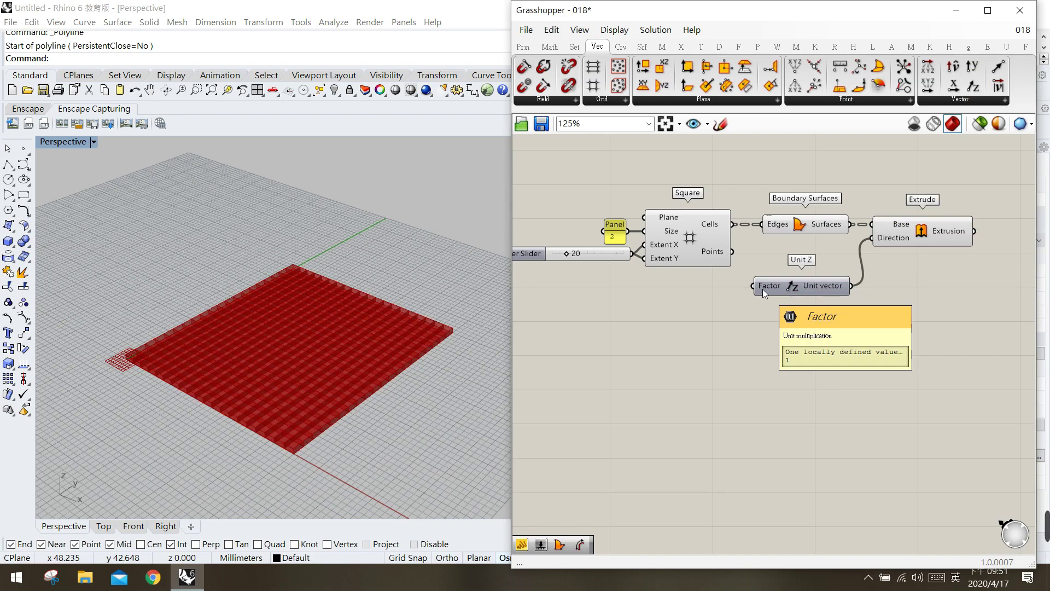
- Create a number slider set to 10 and connect it to the Unit Z component's Factor input
double_click(697, 326)
text(10)
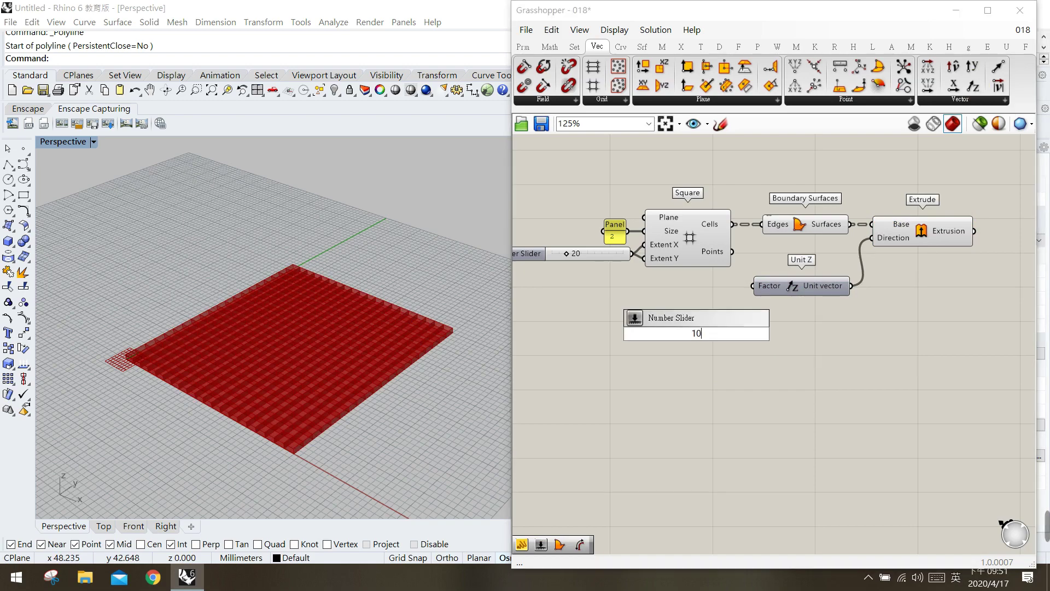
key(Return)
drag(769, 333, 753, 286)
drag(713, 330, 677, 315)
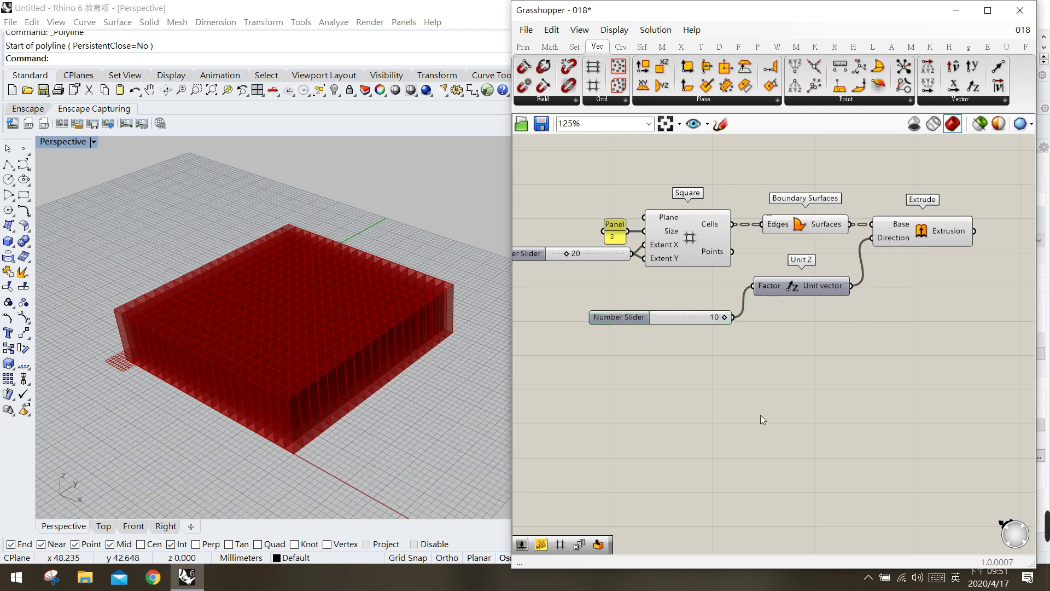
mouse_move(672, 319)
mouse_down()
mouse_move(672, 302)
mouse_move(663, 313)
mouse_up()
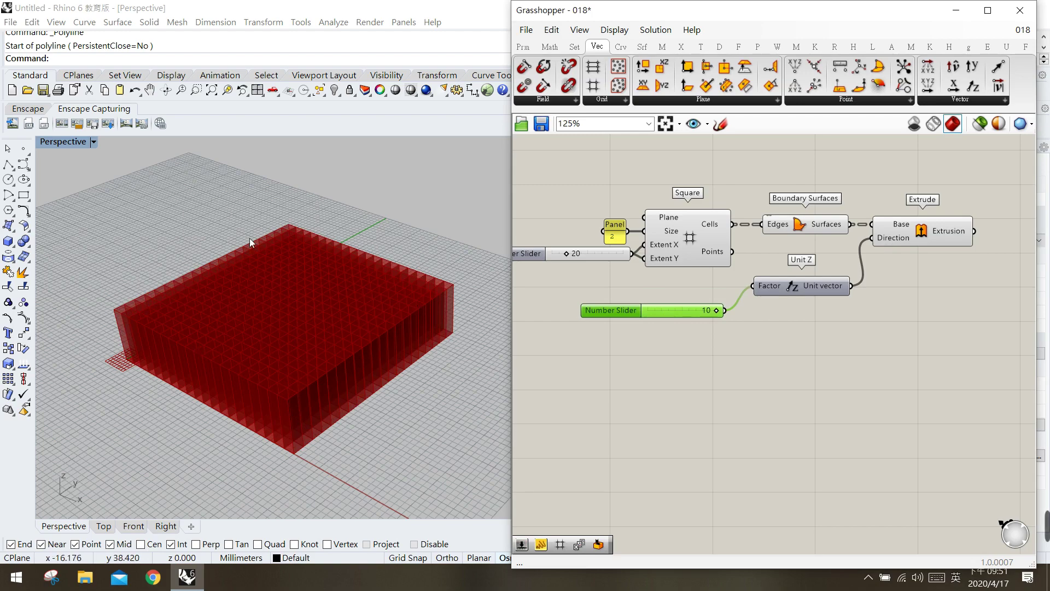
- Delete the number slider that feeds the Unit Z Factor input
click(704, 342)
click(694, 317)
key(Delete)
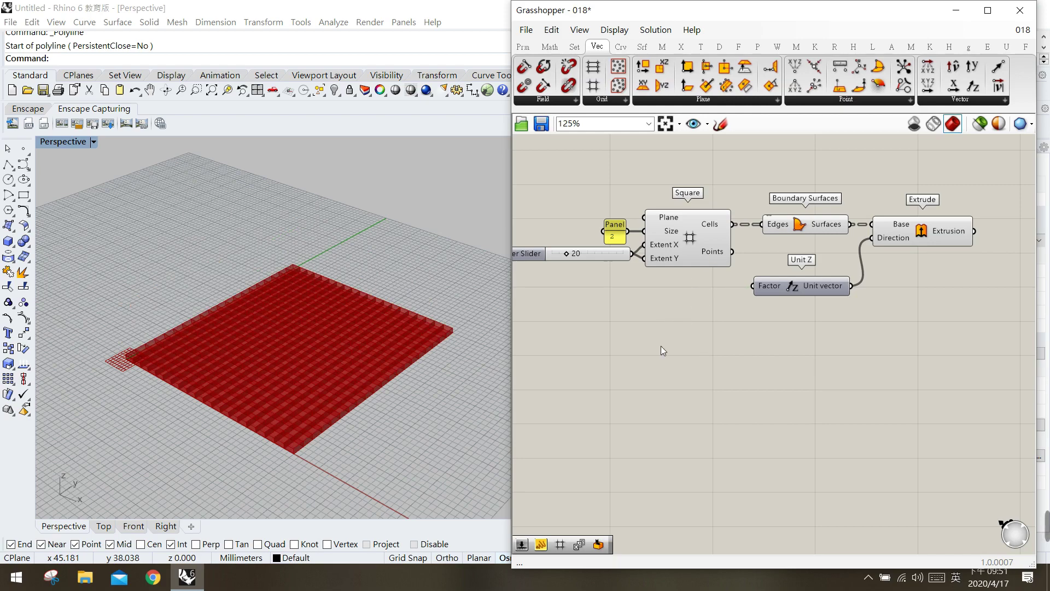
- Place a Series component directly below the Square grid component
click(575, 47)
drag(721, 66, 686, 341)
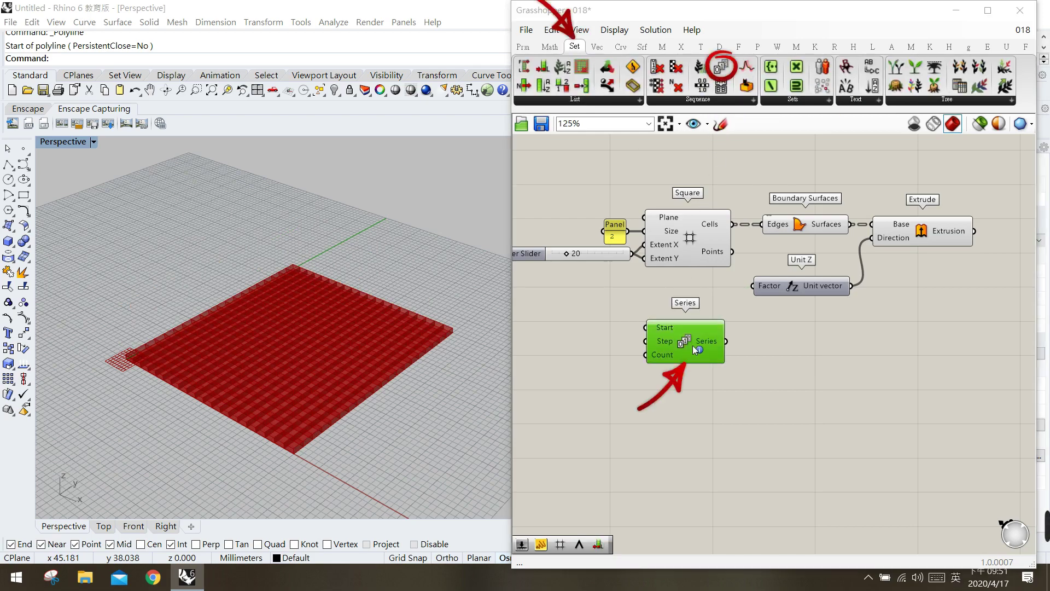
drag(688, 342, 693, 323)
click(670, 353)
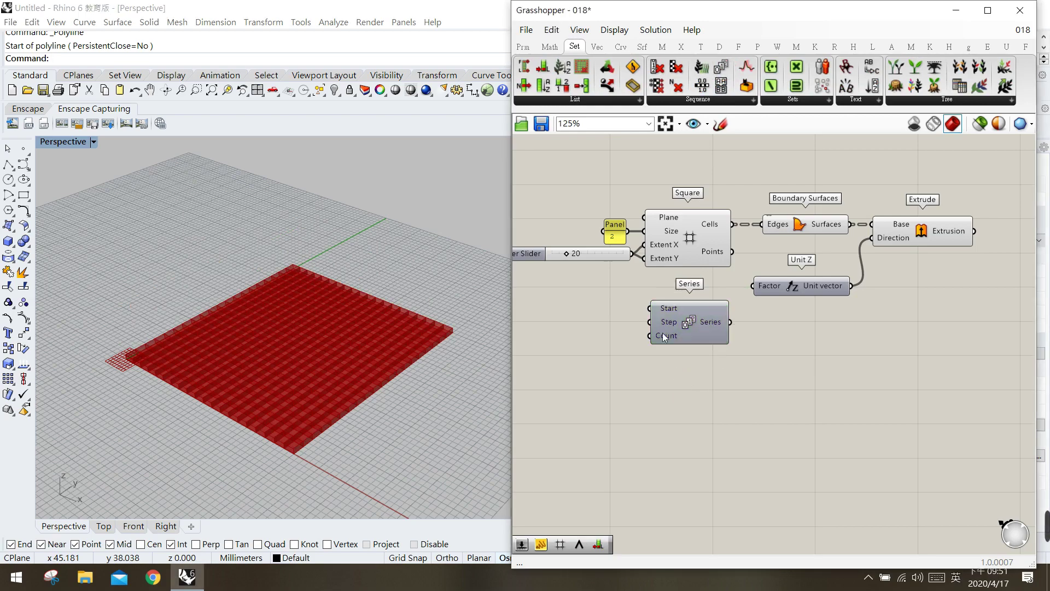
- Place a List Length component just before Series and feed the Square grid's Cells output into its List input
mouse_move(672, 338)
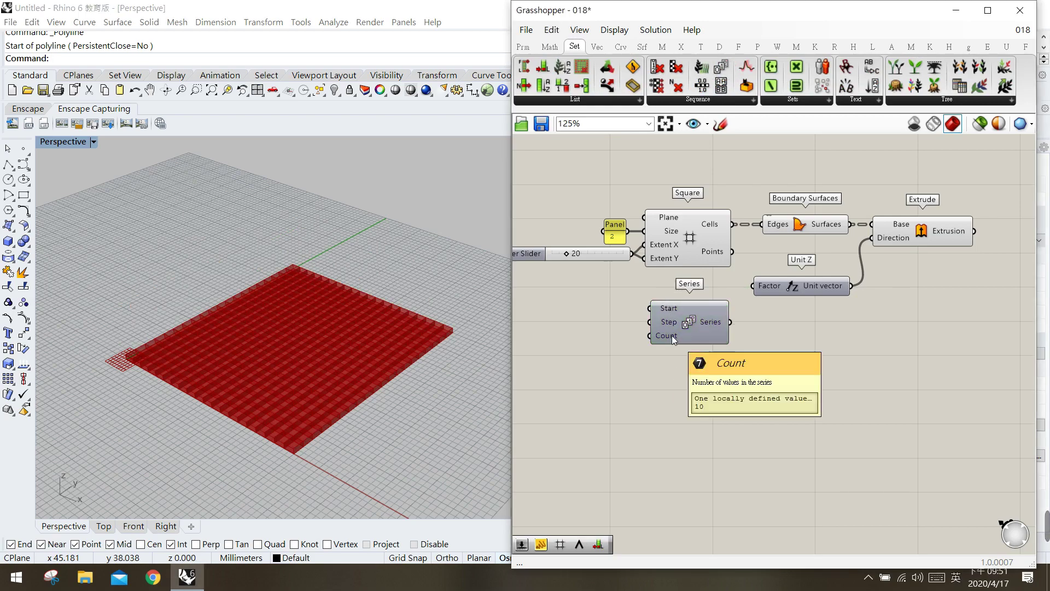
mouse_move(715, 226)
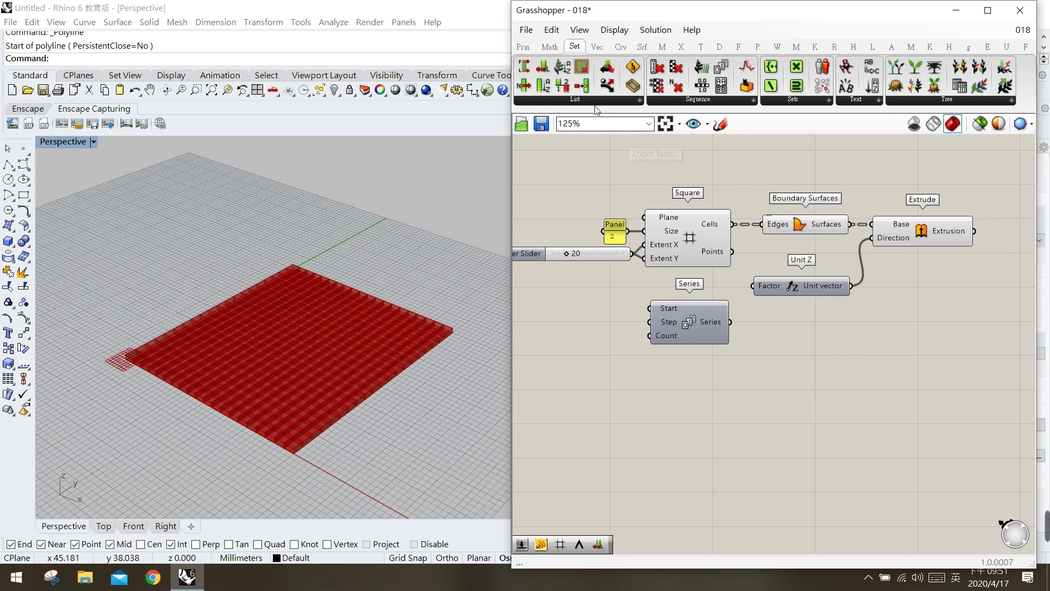
click(592, 101)
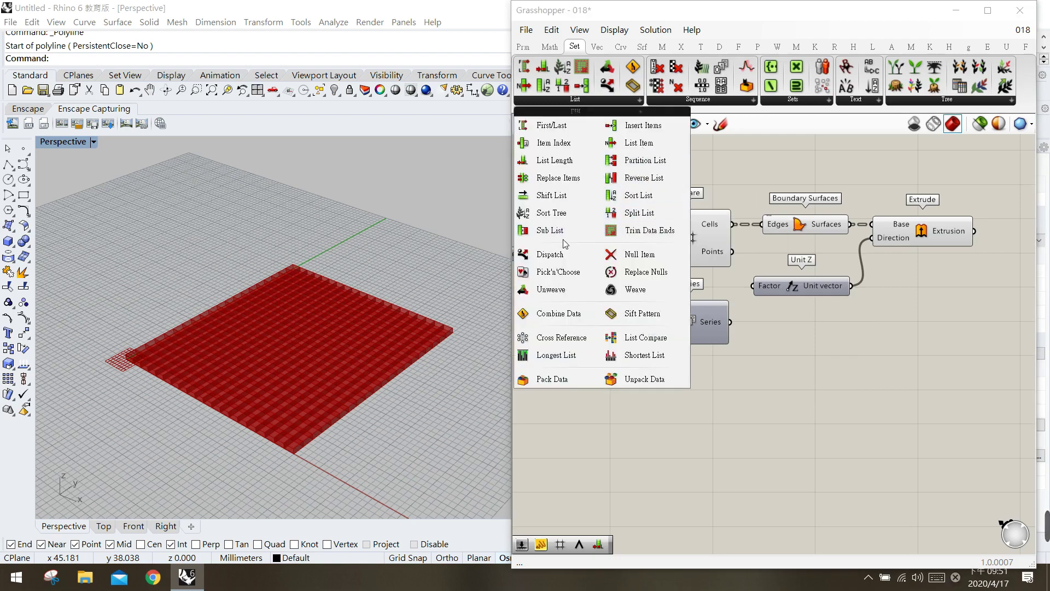
mouse_move(590, 161)
mouse_down()
mouse_move(622, 345)
mouse_move(614, 340)
mouse_up()
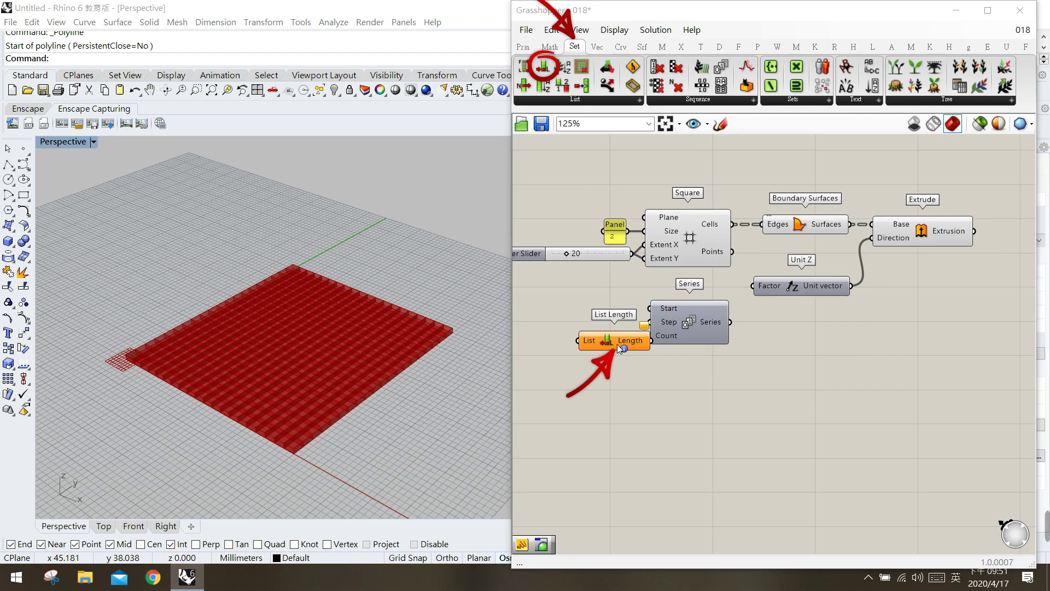
drag(617, 344, 603, 338)
click(610, 363)
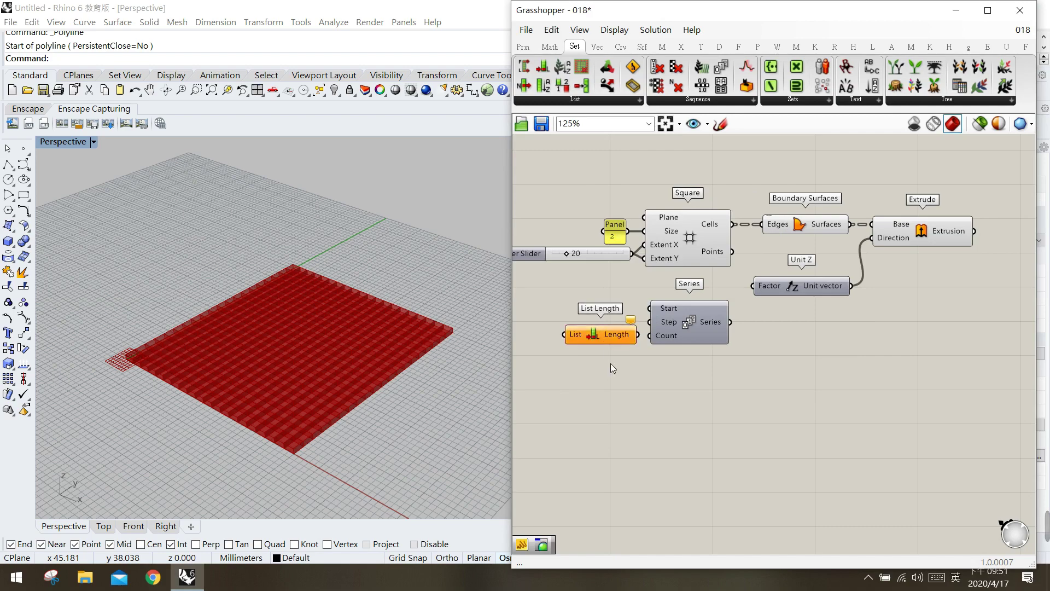
click(720, 230)
drag(734, 224, 564, 334)
- Add a panel below Series, connect List Length's Length output to it, enlarge it and read through all its branches
mouse_move(623, 334)
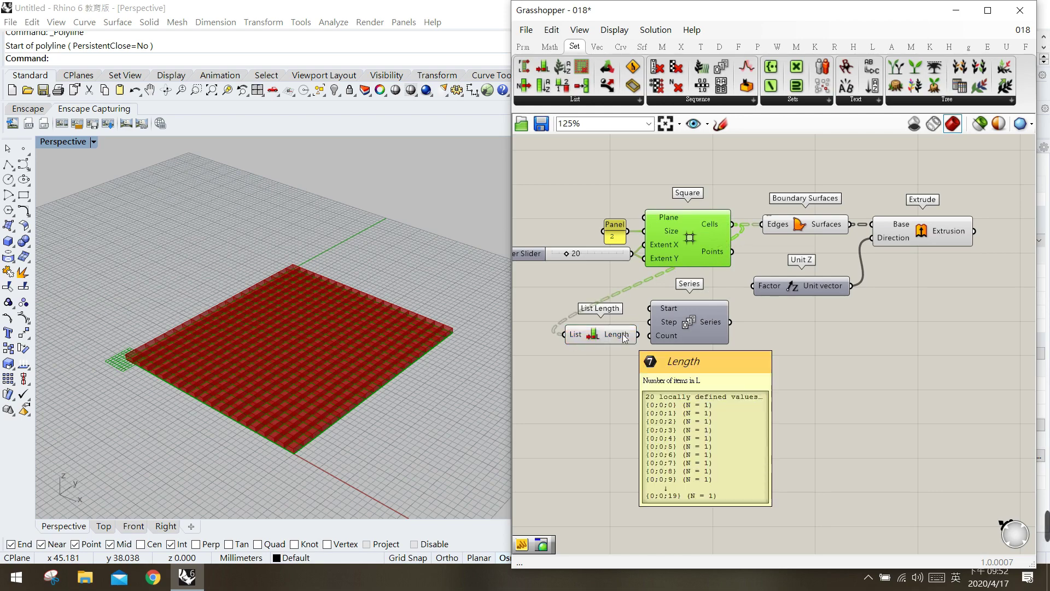
double_click(700, 395)
text(panel)
key(Return)
drag(638, 334, 646, 393)
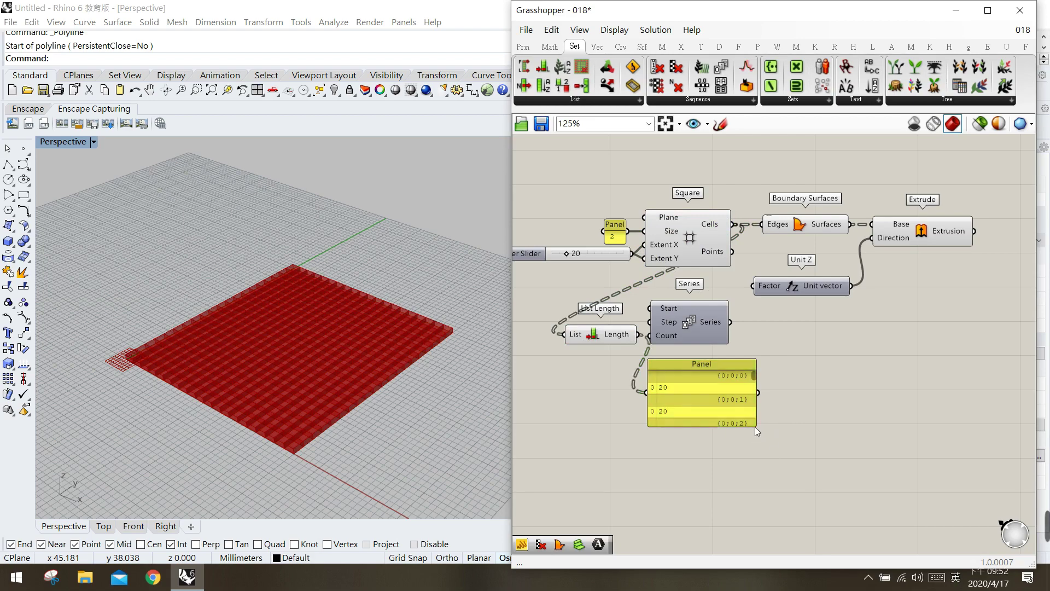
drag(755, 427, 815, 503)
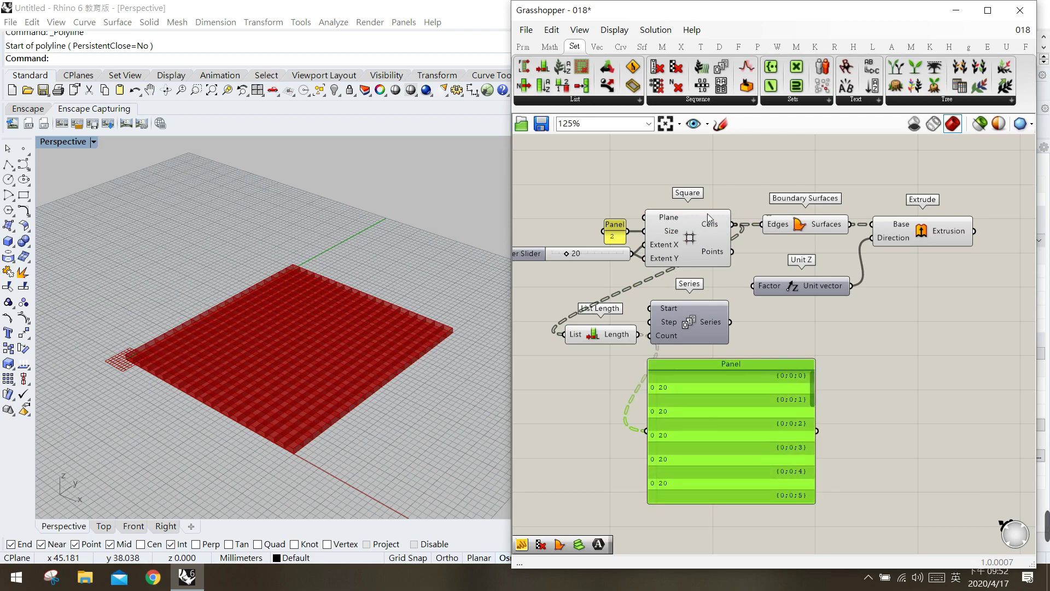
mouse_move(711, 223)
drag(811, 393, 816, 487)
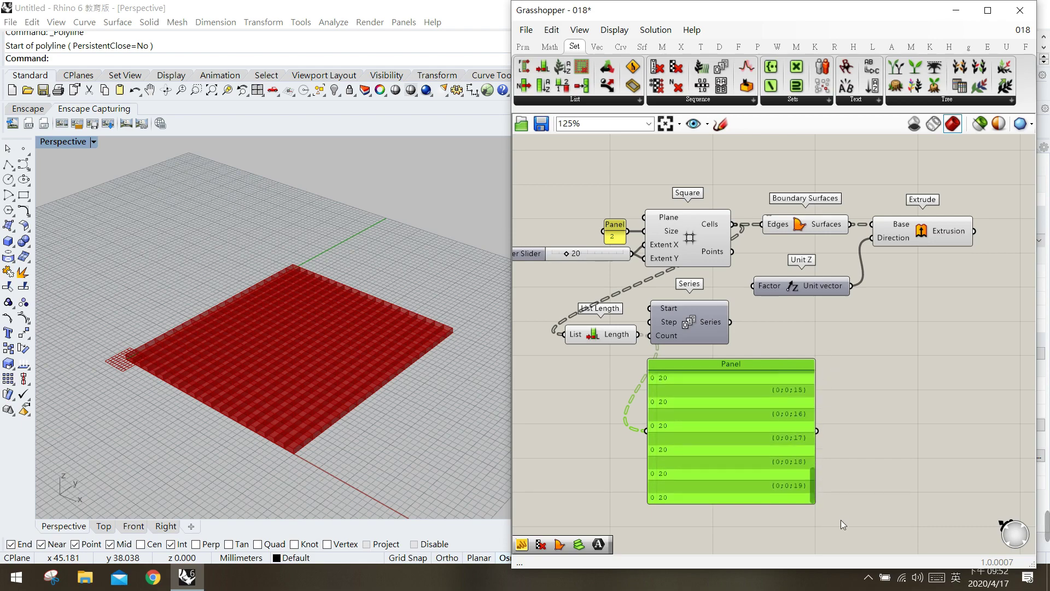
- Connect List Length's Length output to Series' Count input and move the panel clear of the Series component
click(872, 354)
drag(683, 339, 685, 338)
click(643, 342)
drag(700, 414, 782, 409)
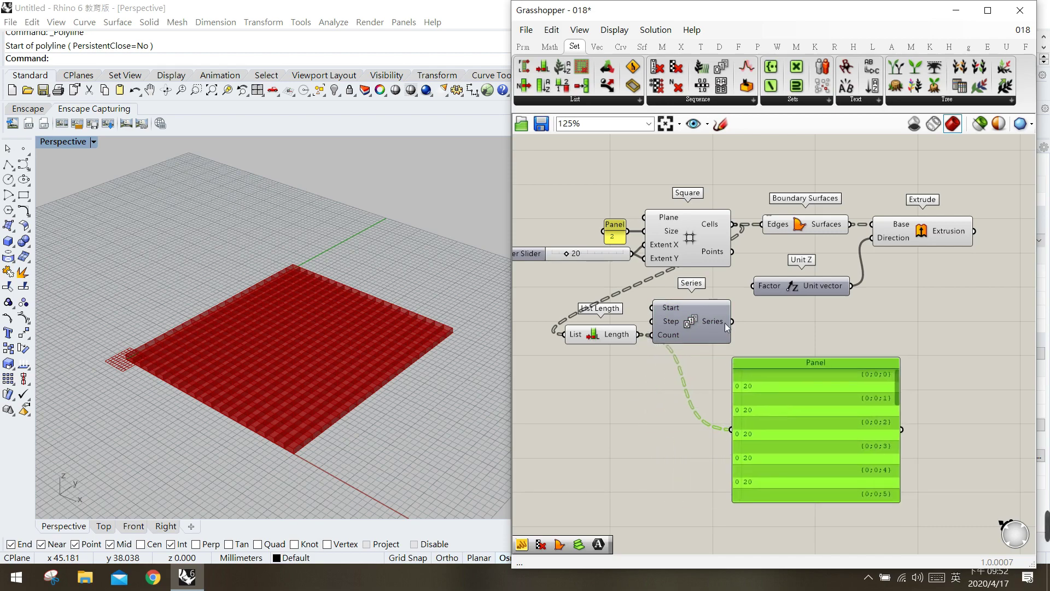
- Rewire the panel to the Series output, lengthen it to show a full branch and place it below Unit Z
drag(733, 322, 731, 441)
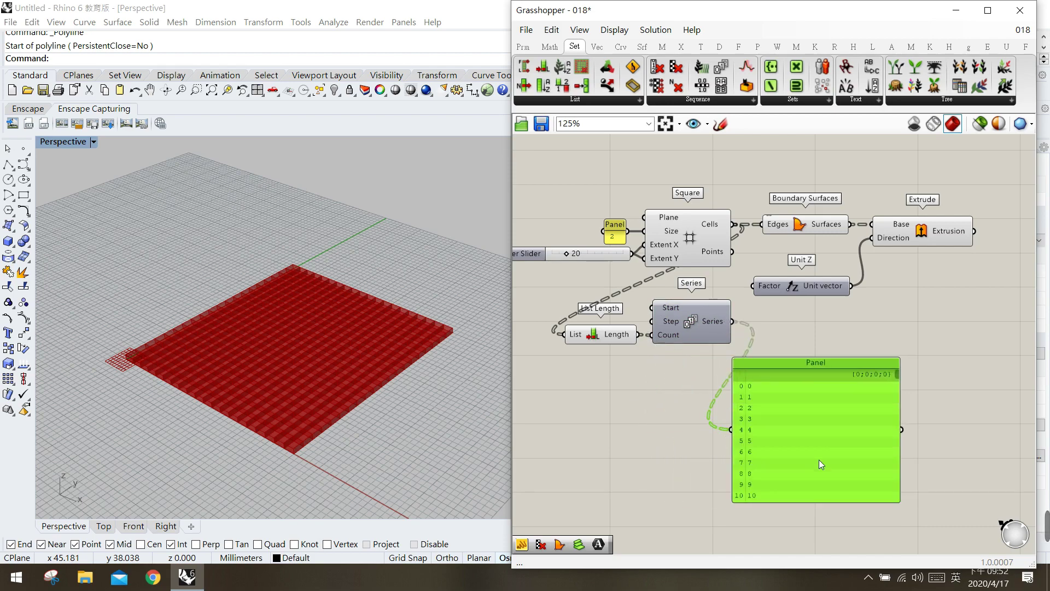
drag(819, 459, 841, 376)
drag(848, 421, 847, 529)
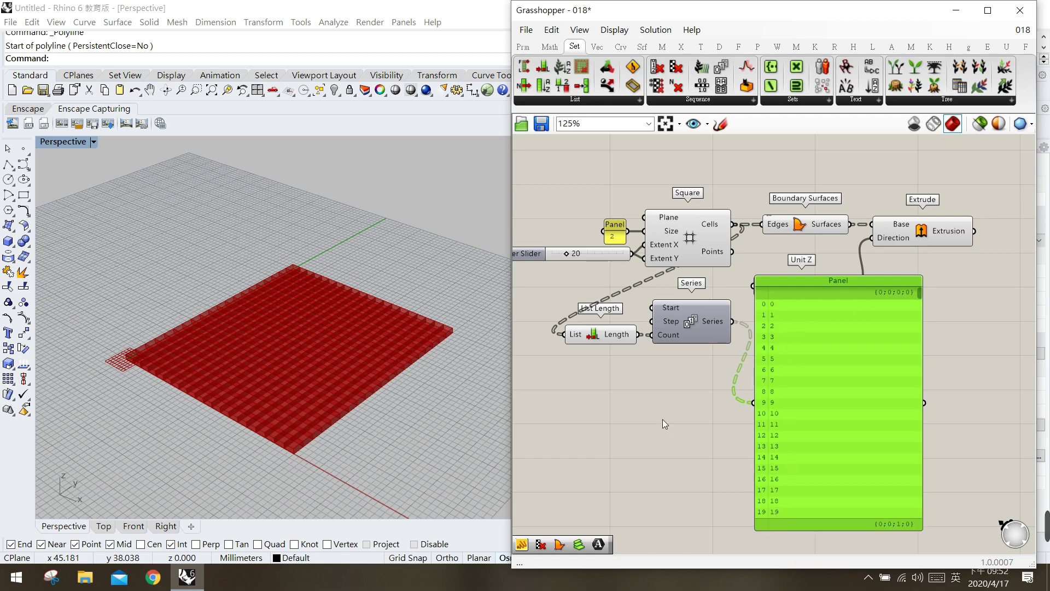
drag(800, 383, 795, 426)
- Connect the Series output to the Unit Z component's Factor input and nudge the series panel slightly
click(724, 324)
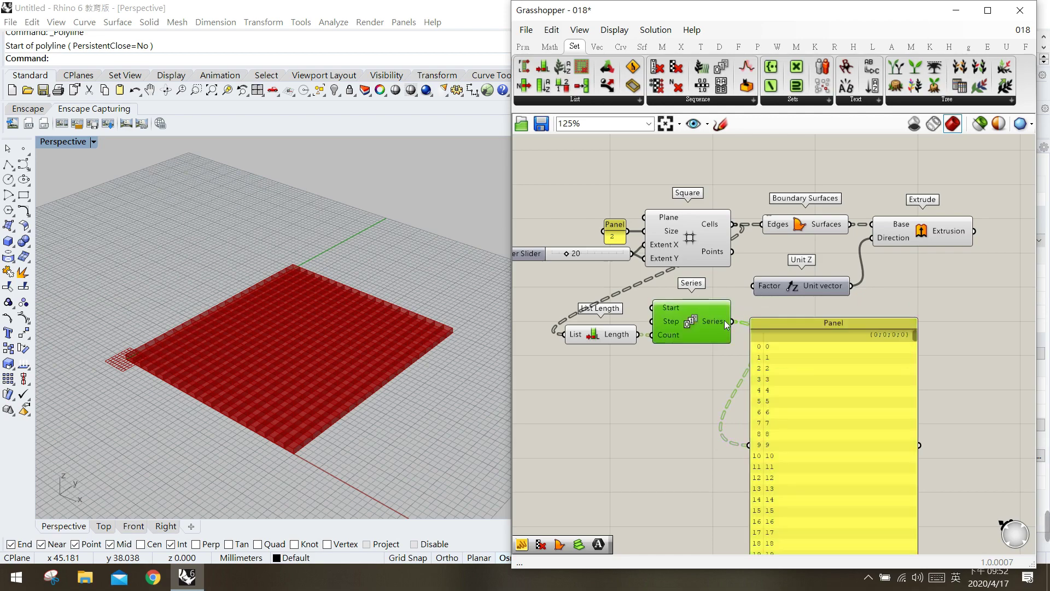
drag(747, 312, 753, 285)
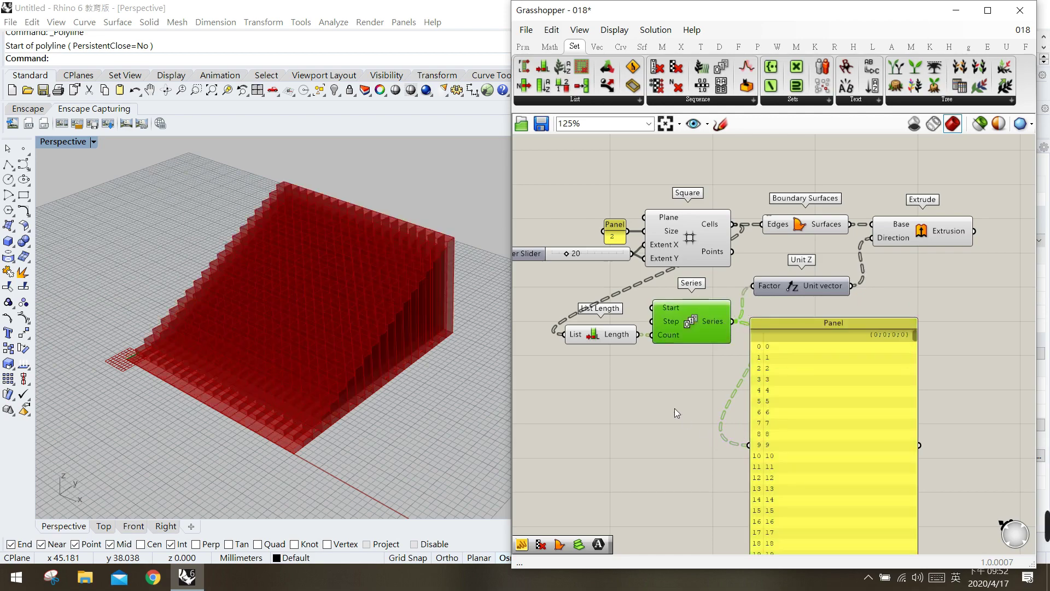
click(791, 414)
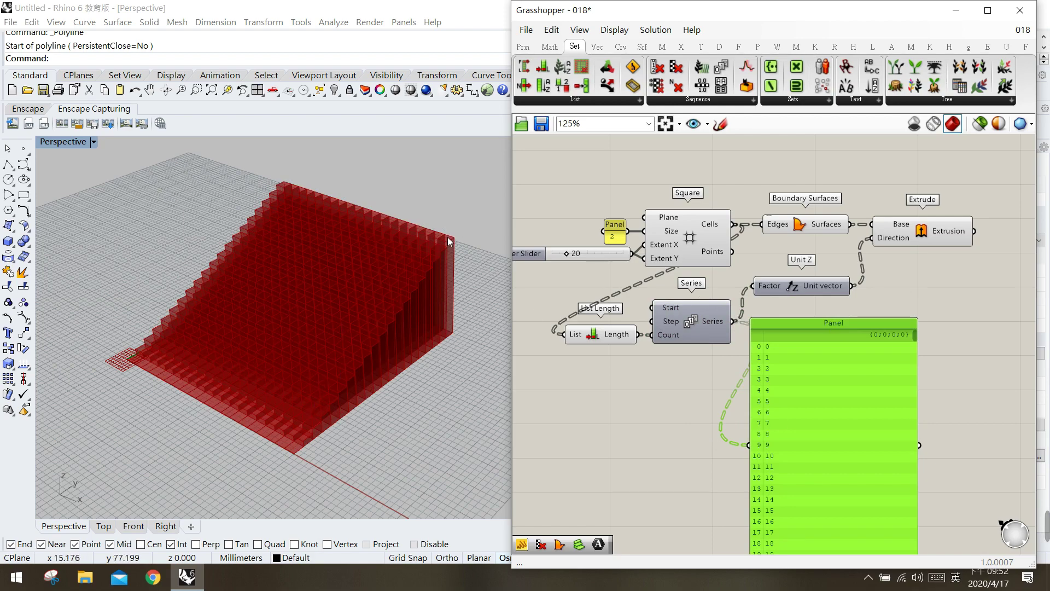
drag(849, 381, 852, 377)
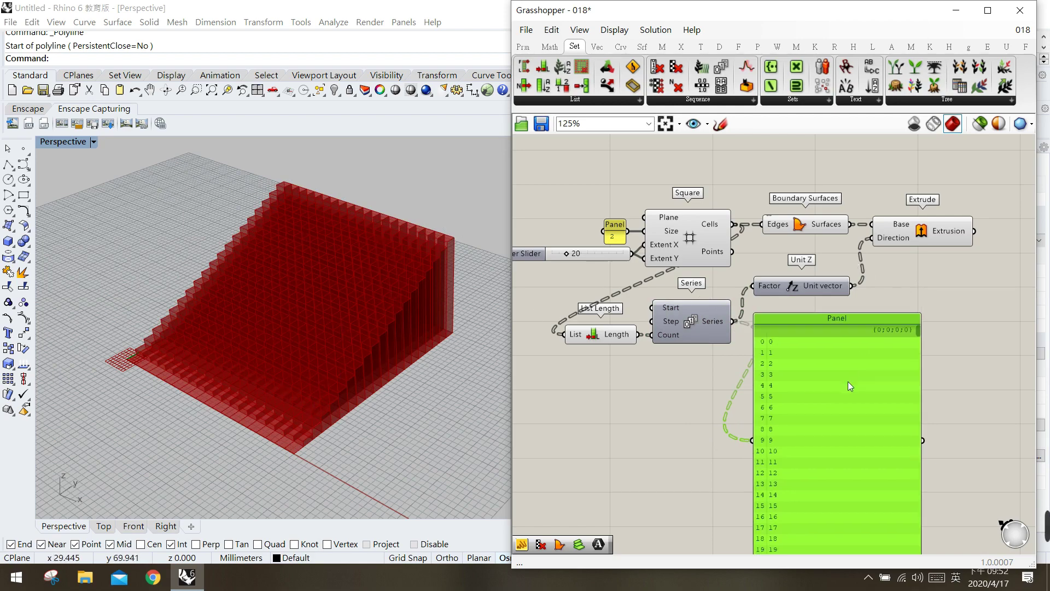
- Add a second panel fed by the Square grid's Cells output, enlarge it and arrange the series panel beside it for comparison
click(524, 47)
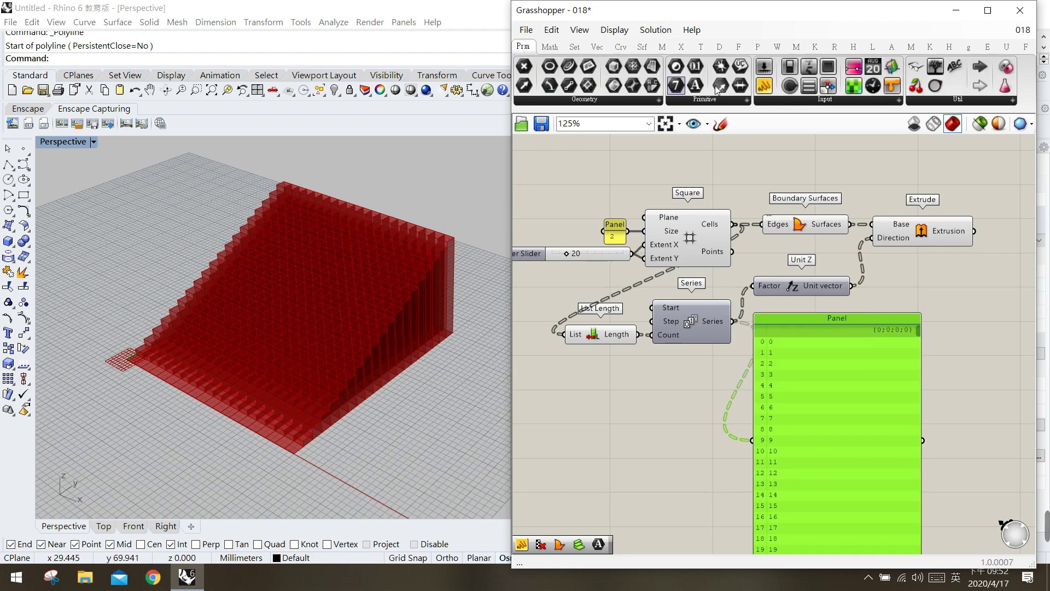
drag(765, 85, 922, 262)
drag(735, 228, 883, 257)
drag(850, 336, 801, 325)
drag(901, 278, 904, 270)
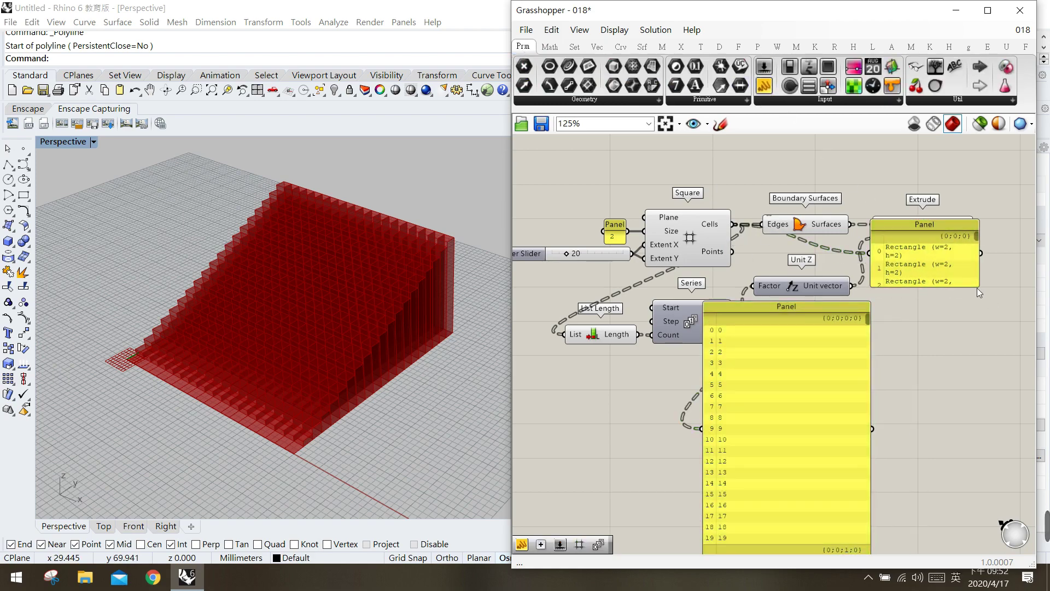
drag(978, 287, 1035, 496)
drag(809, 393, 797, 312)
drag(848, 474, 848, 524)
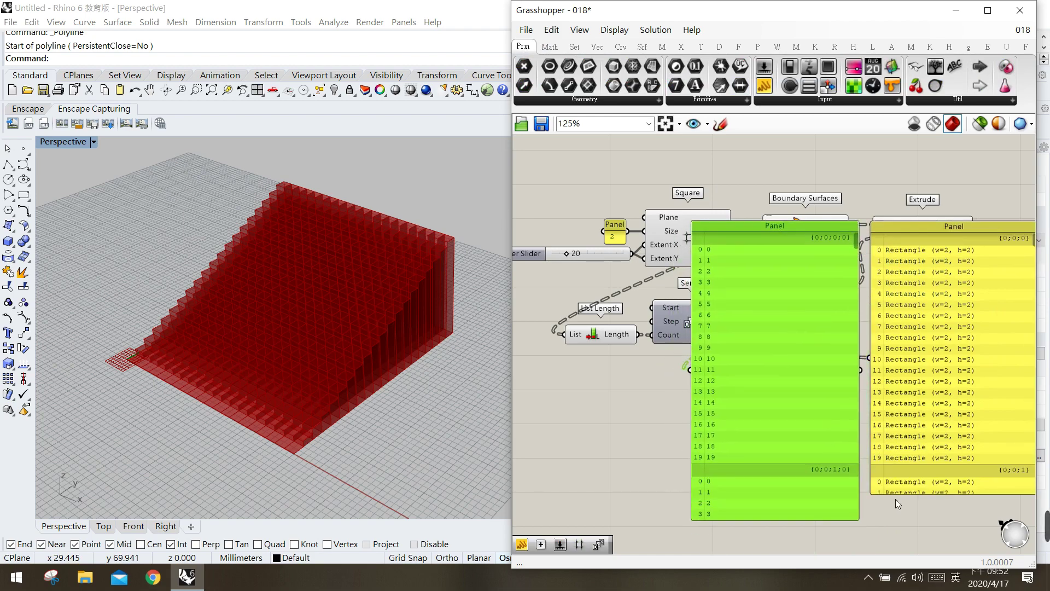
drag(896, 496, 896, 526)
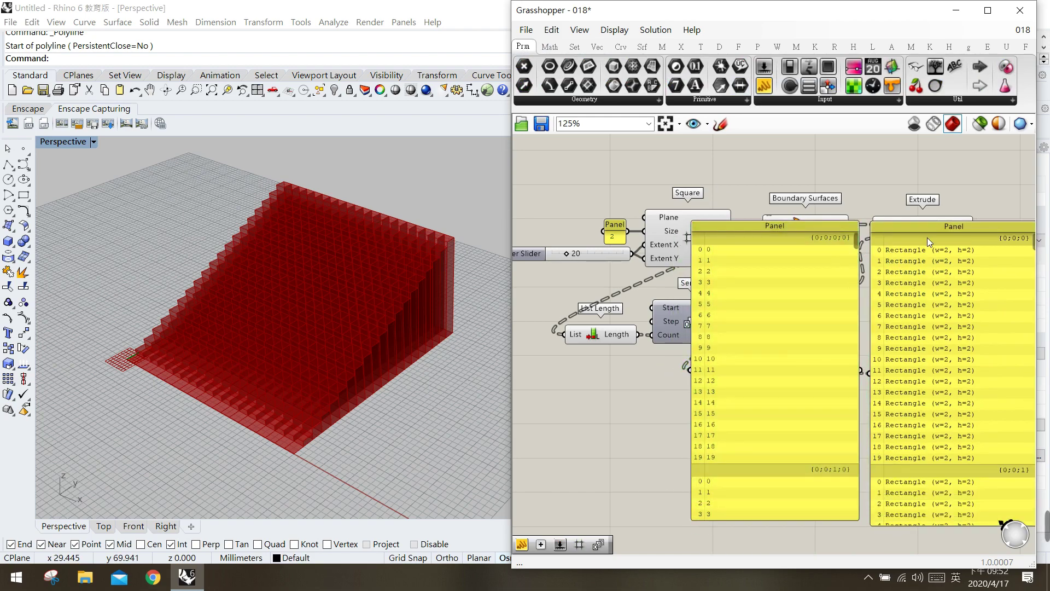
- Sketch freehand marks over the two panels, pairing series values with rectangles and circling the first branch of numbers
click(720, 124)
drag(886, 249, 730, 245)
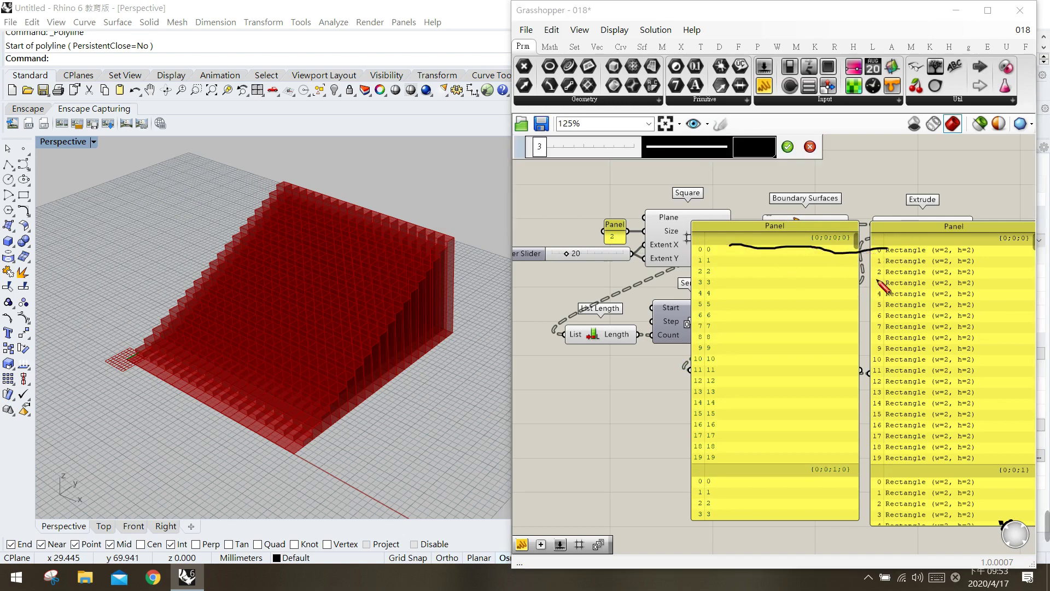
mouse_move(733, 261)
mouse_down()
mouse_move(864, 266)
mouse_move(887, 256)
mouse_move(799, 271)
mouse_move(881, 265)
mouse_up()
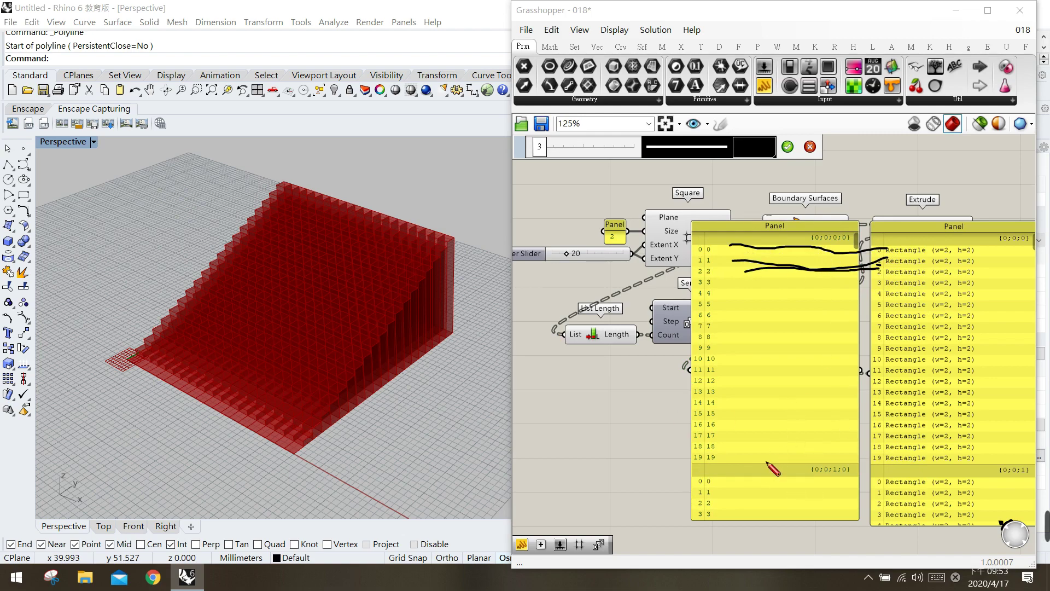
mouse_move(766, 461)
mouse_down()
mouse_move(695, 426)
mouse_move(772, 237)
mouse_move(865, 361)
mouse_move(754, 458)
mouse_move(739, 453)
mouse_up()
drag(700, 255, 717, 262)
drag(704, 460, 716, 461)
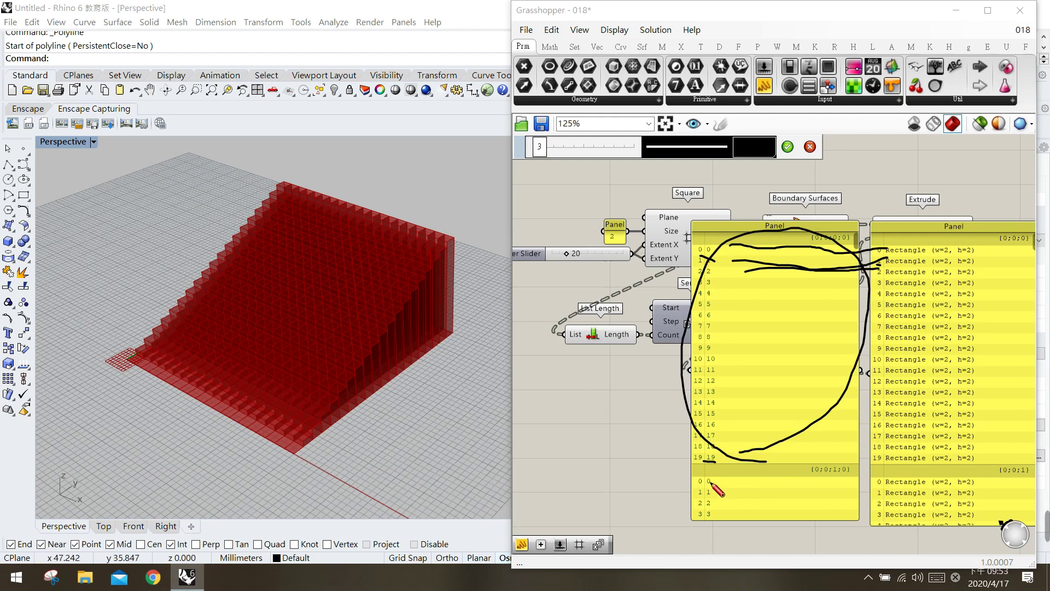
drag(708, 476, 711, 481)
mouse_move(851, 478)
mouse_down()
mouse_move(876, 482)
mouse_move(865, 513)
mouse_up()
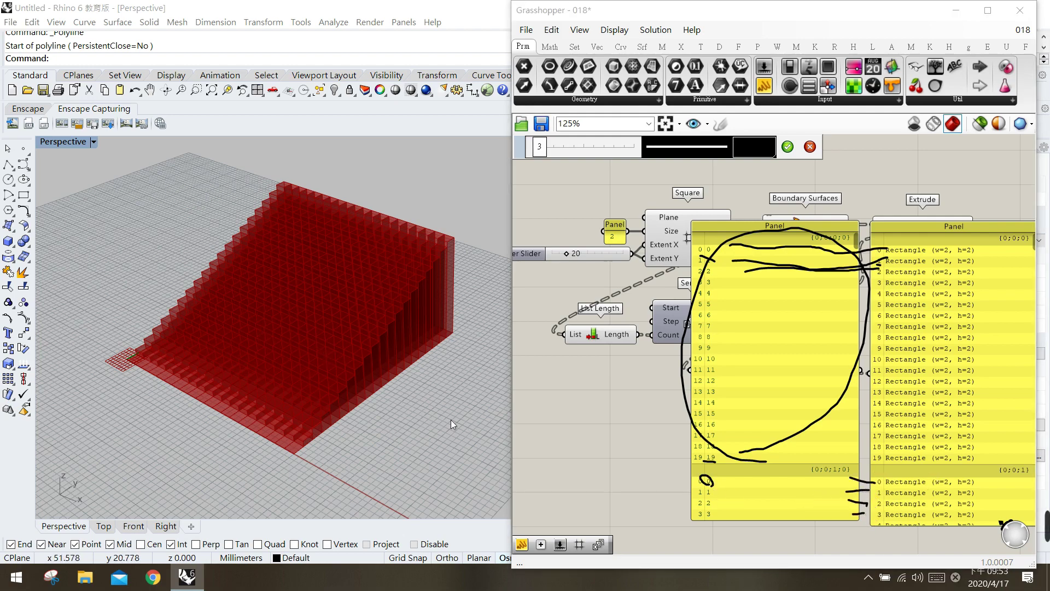
key(Return)
- Delete the two panels that list the series values and the grid rectangles
click(792, 405)
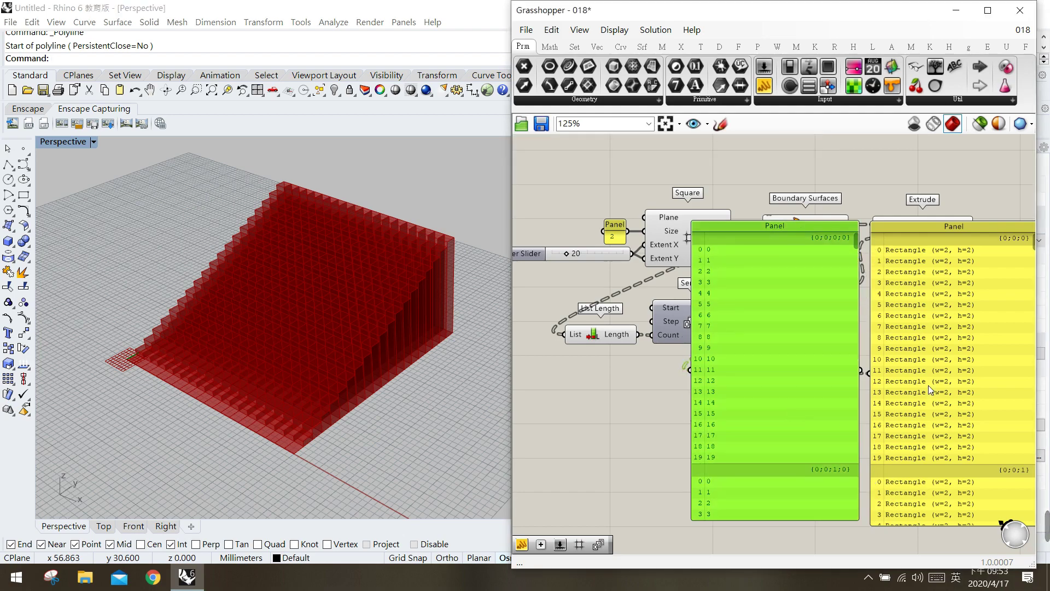
key(Delete)
click(927, 385)
key(Delete)
- Flatten the Cells output of the Square grid component
right_drag(721, 237, 730, 248)
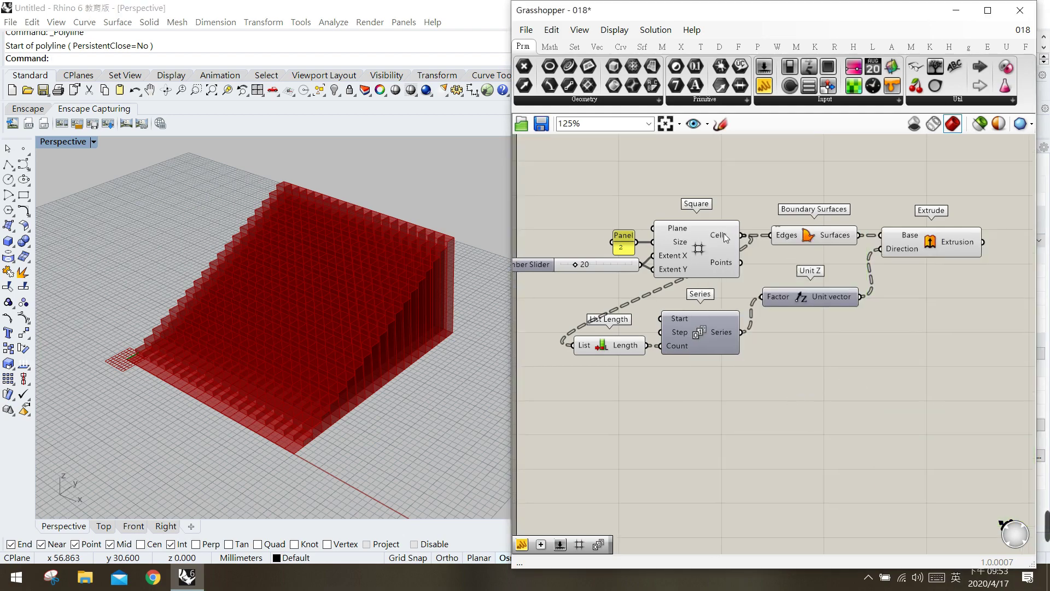
right_click(726, 241)
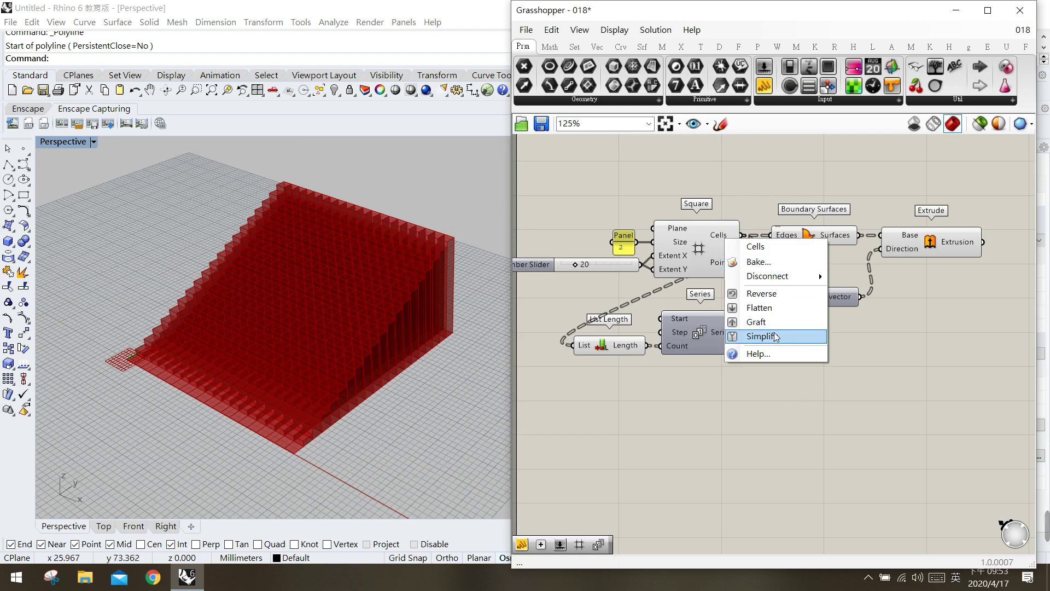
click(767, 309)
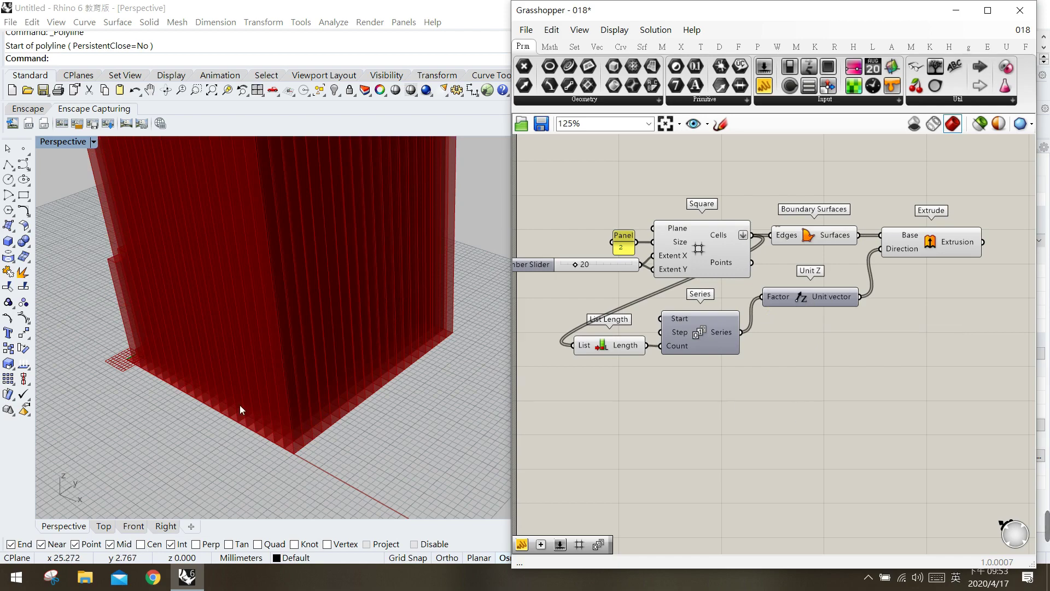
- Examine the heights of the extruded cells from the base to the highest column in the Perspective viewport
scroll(300, 392, down, 10)
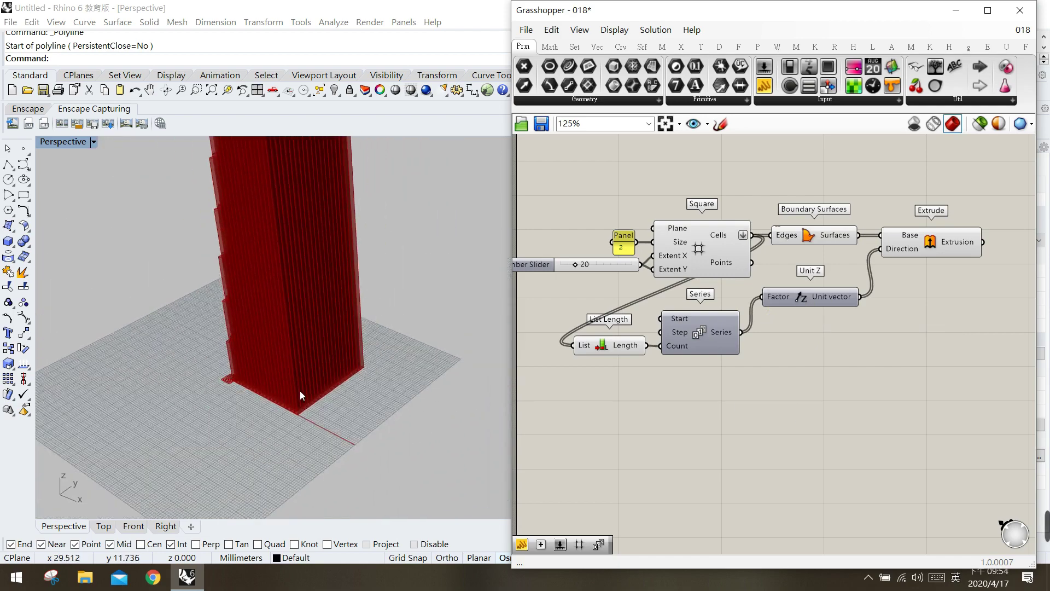
scroll(299, 390, down, 3)
right_drag(299, 388, 432, 372)
scroll(416, 297, up, 8)
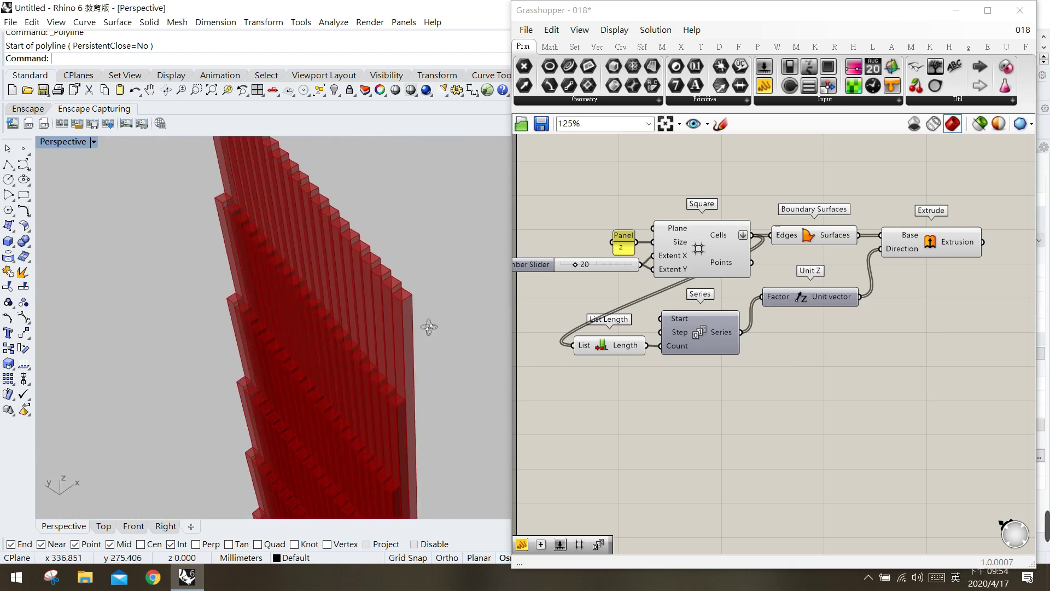
right_drag(420, 318, 372, 438)
scroll(372, 439, up, 6)
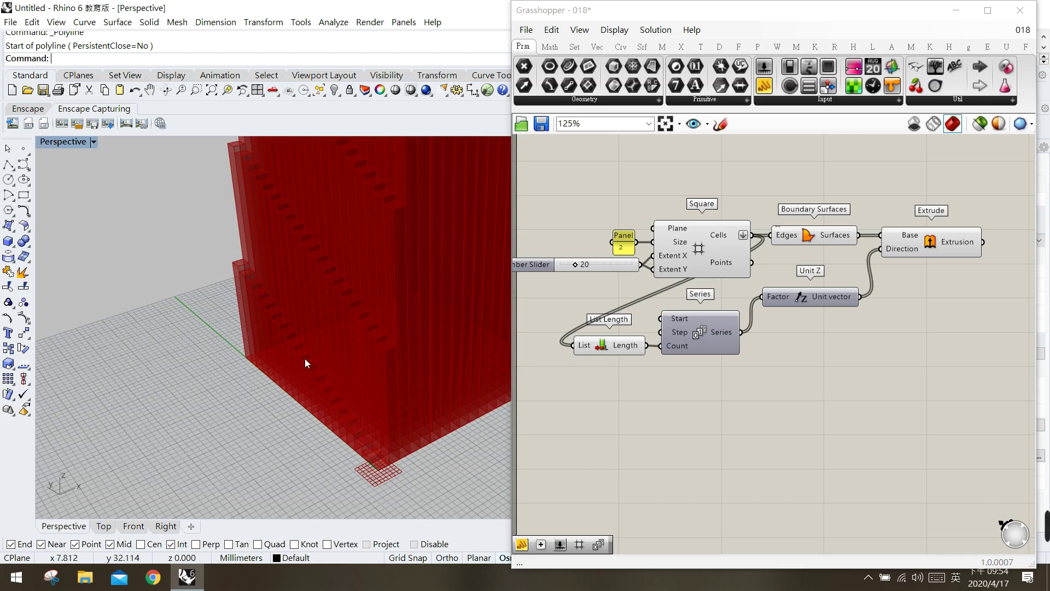
right_drag(409, 262, 309, 221)
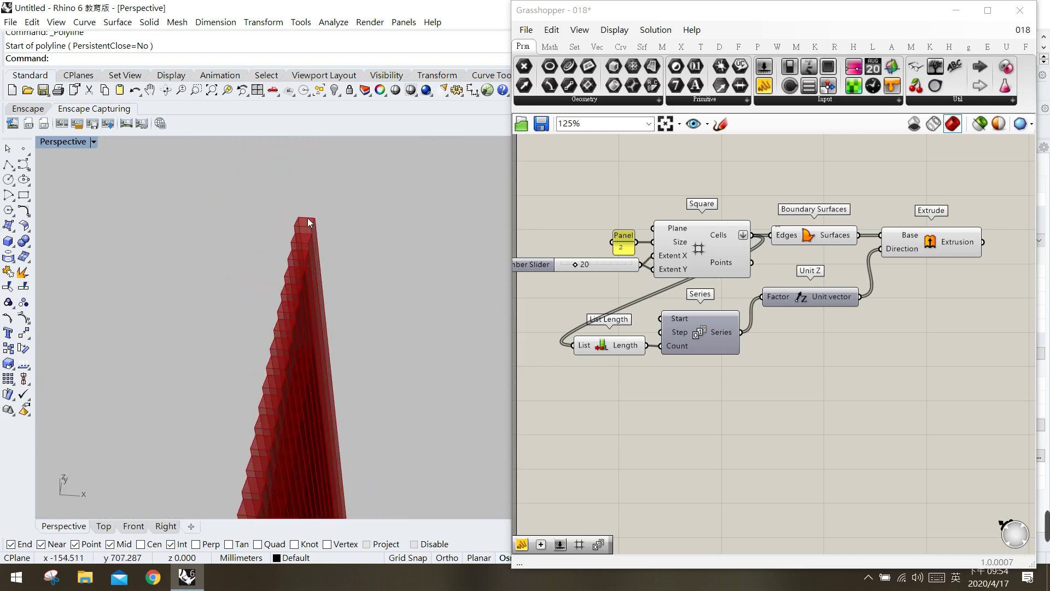
mouse_move(376, 395)
right_down()
mouse_move(337, 357)
mouse_move(366, 346)
mouse_move(355, 379)
mouse_move(321, 392)
mouse_move(377, 383)
right_up()
scroll(350, 378, up, 5)
- Delete the List Length and Series components together, leaving Unit Z's Factor input unconnected
drag(709, 372, 671, 339)
click(697, 369)
drag(687, 387, 635, 333)
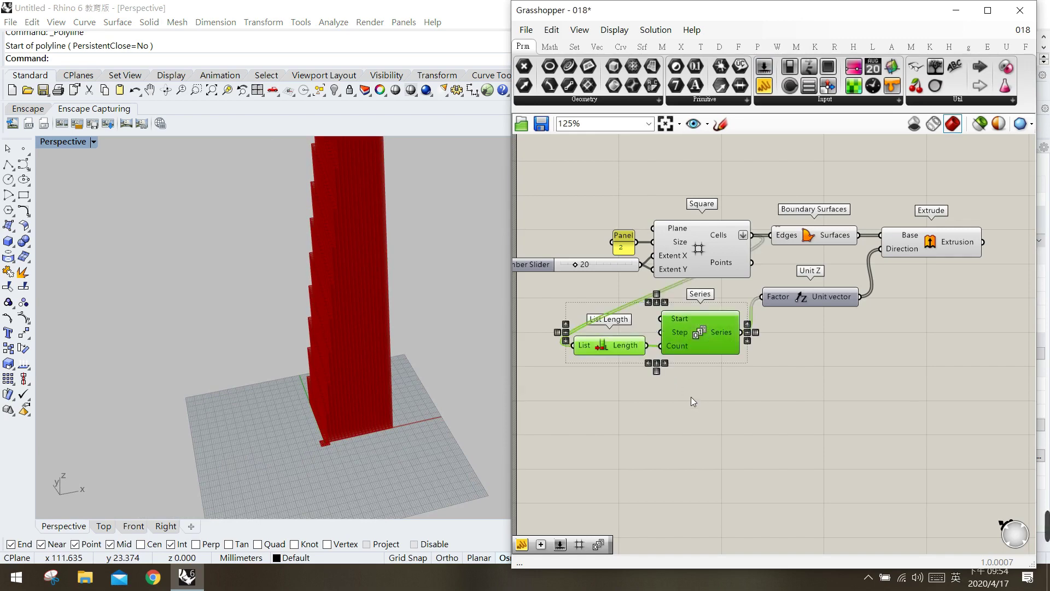
key(Delete)
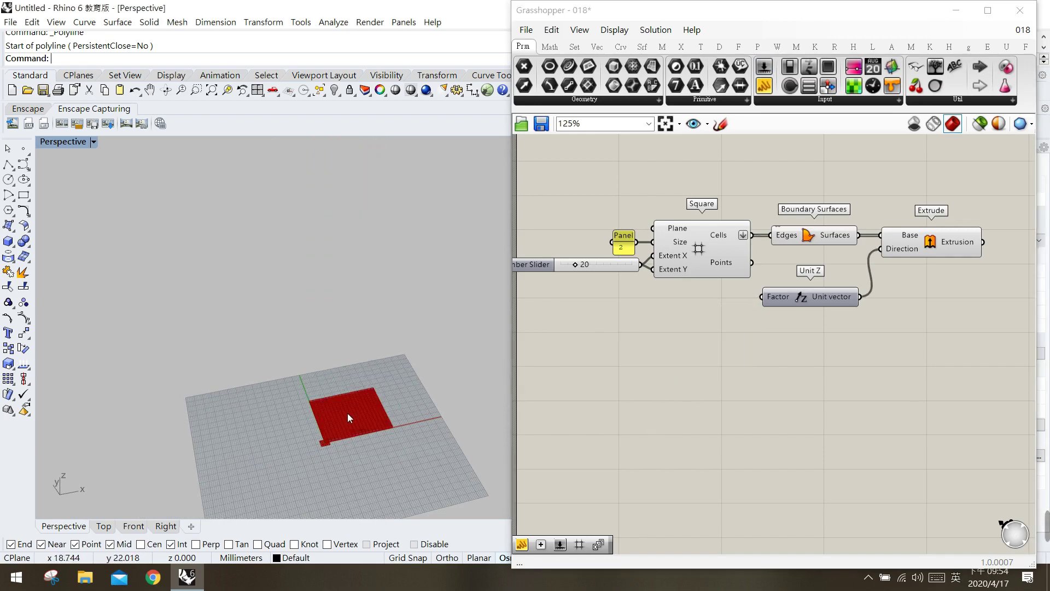
scroll(350, 414, up, 4)
scroll(369, 414, up, 3)
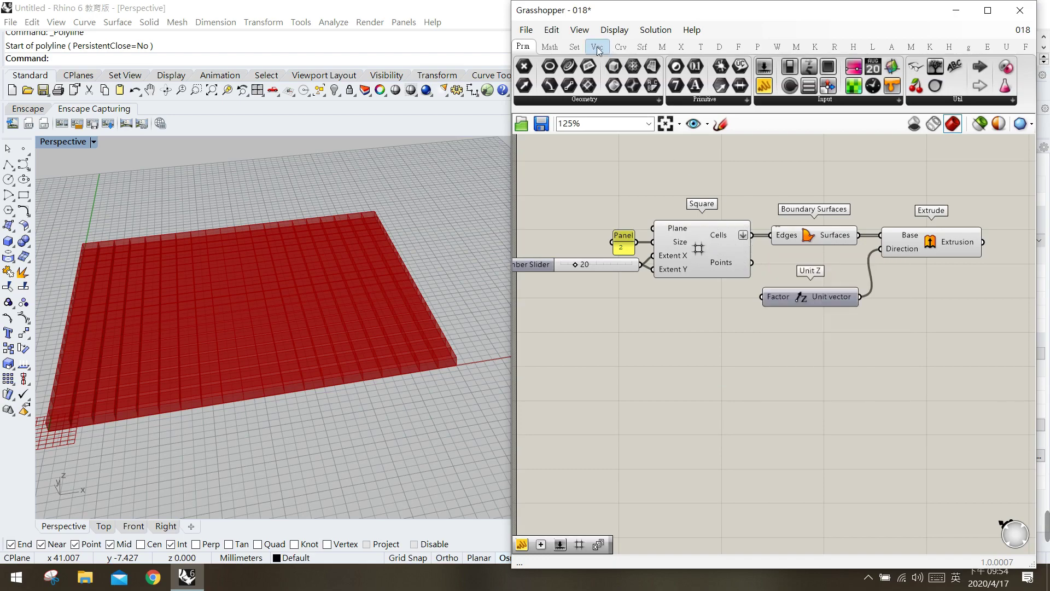
- Add a Random component to the canvas and place it below the Square grid component
click(575, 47)
click(699, 101)
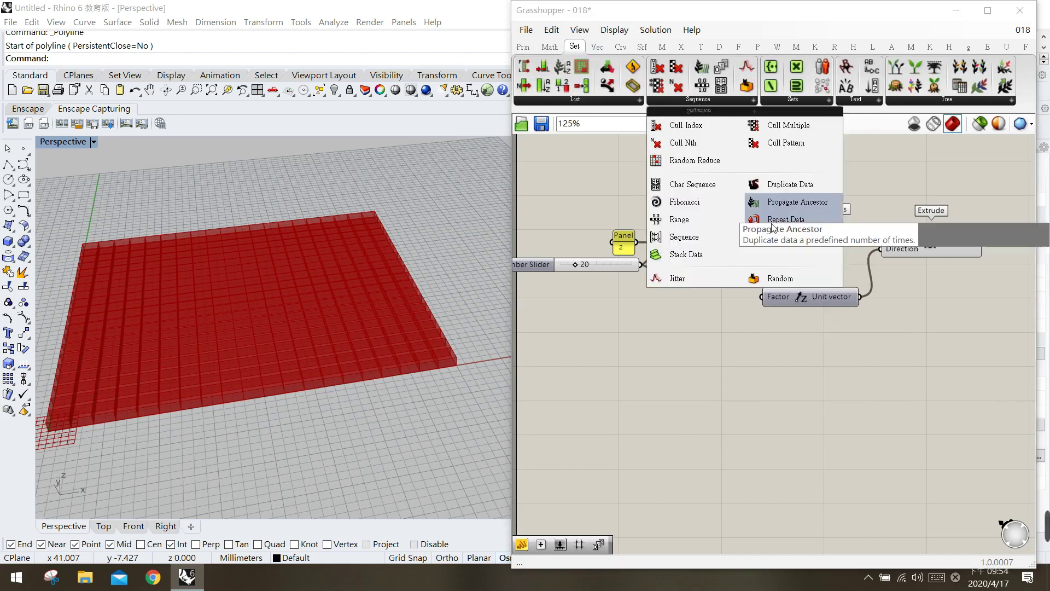
drag(780, 278, 666, 390)
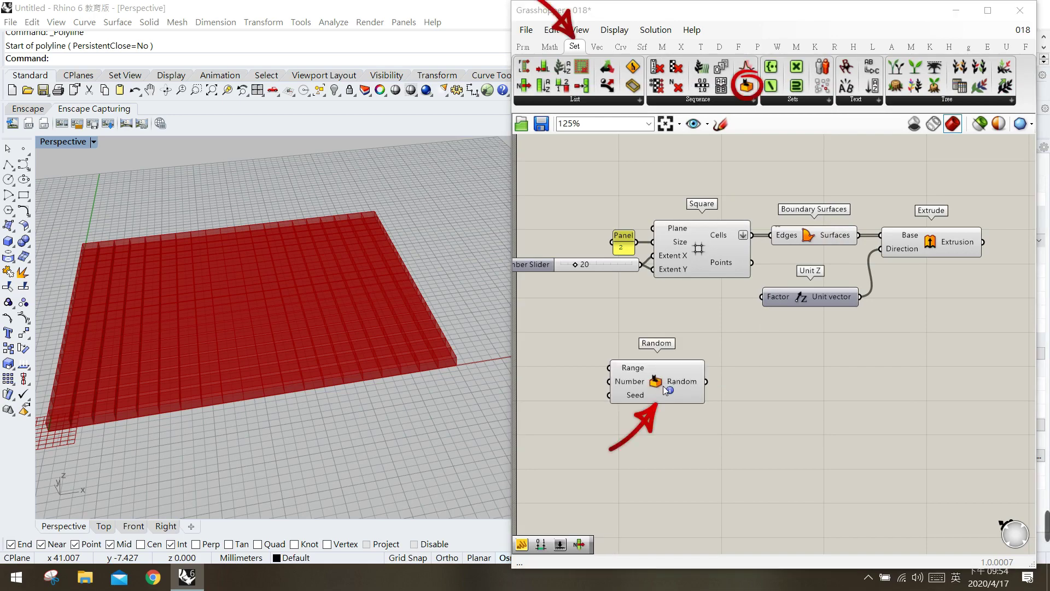
mouse_move(663, 386)
mouse_down()
mouse_move(685, 343)
mouse_move(704, 346)
mouse_up()
drag(698, 396, 649, 314)
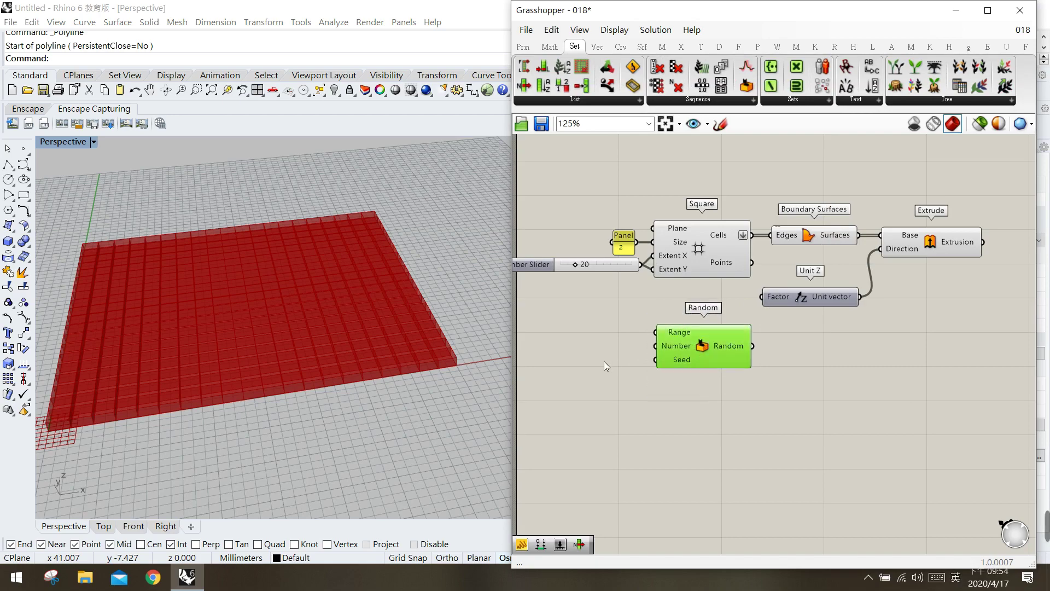
click(605, 361)
mouse_move(678, 335)
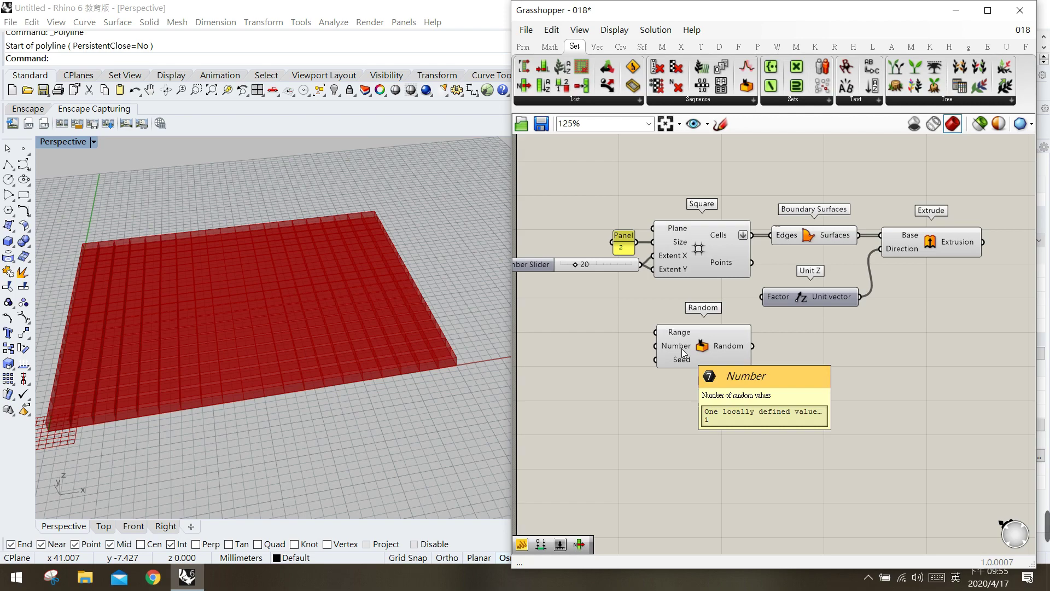
- Add a Construct Domain component and place it beside the Random component, on its input side
click(549, 47)
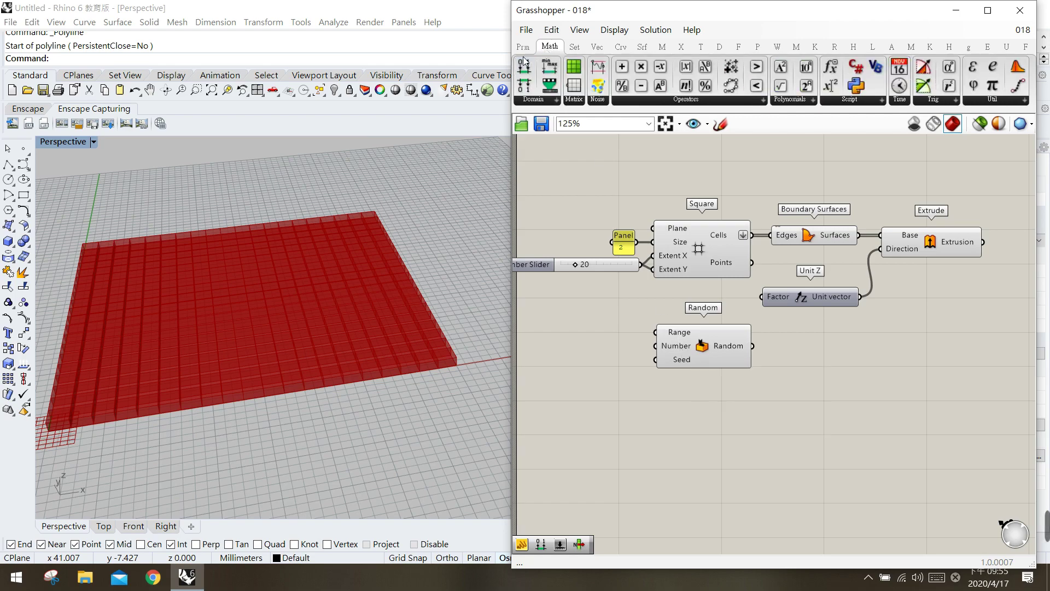
drag(527, 76, 590, 327)
right_drag(619, 345, 650, 343)
drag(628, 328, 616, 335)
ctrl+alt+click(616, 335)
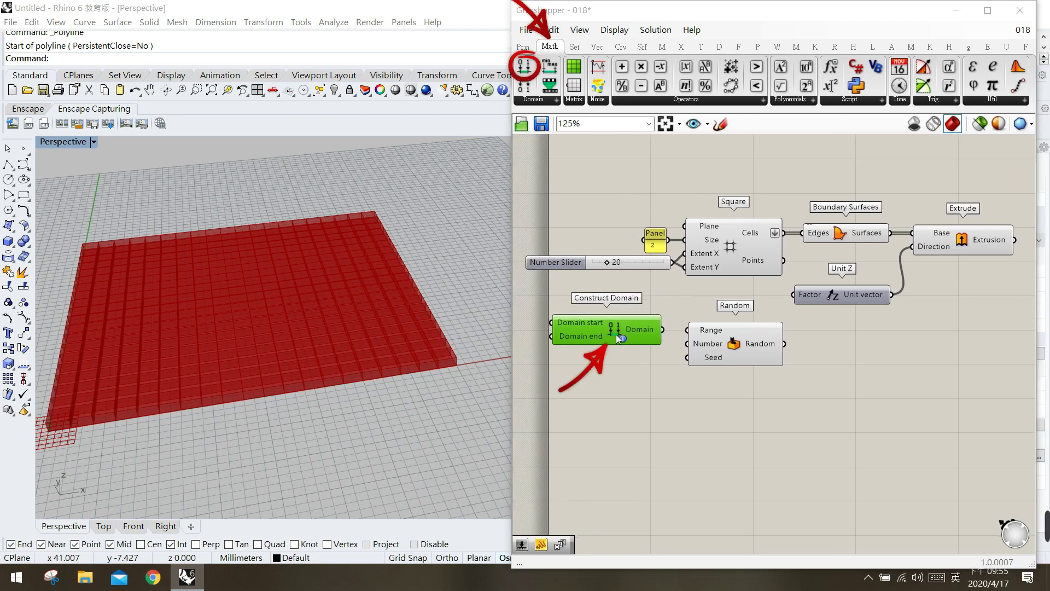
drag(638, 322, 647, 322)
click(589, 359)
right_drag(588, 359, 611, 346)
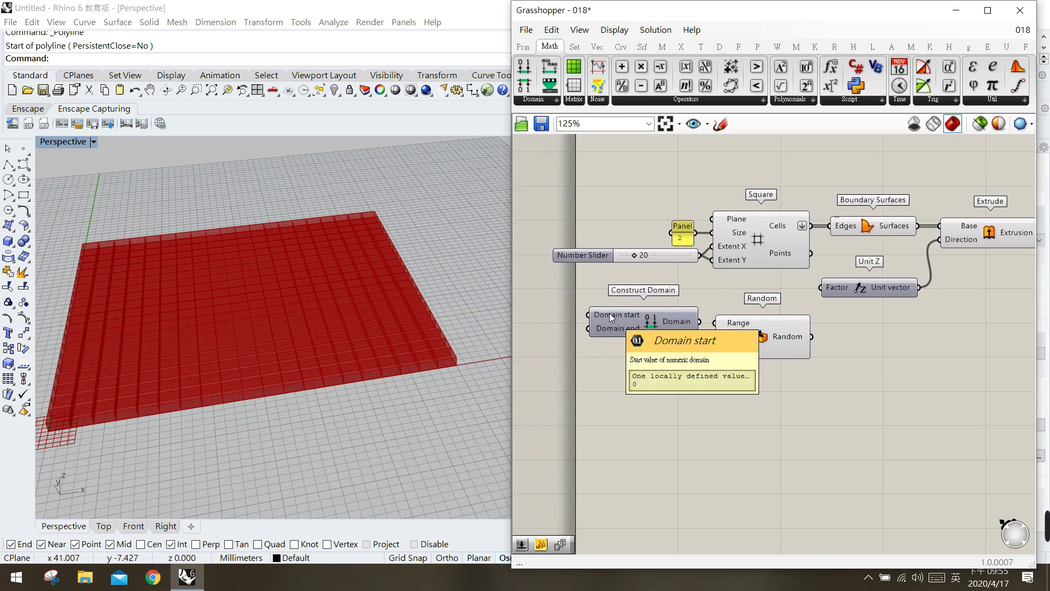
- Create a panel containing 30 and connect it to Construct Domain's Domain start input
double_click(530, 323)
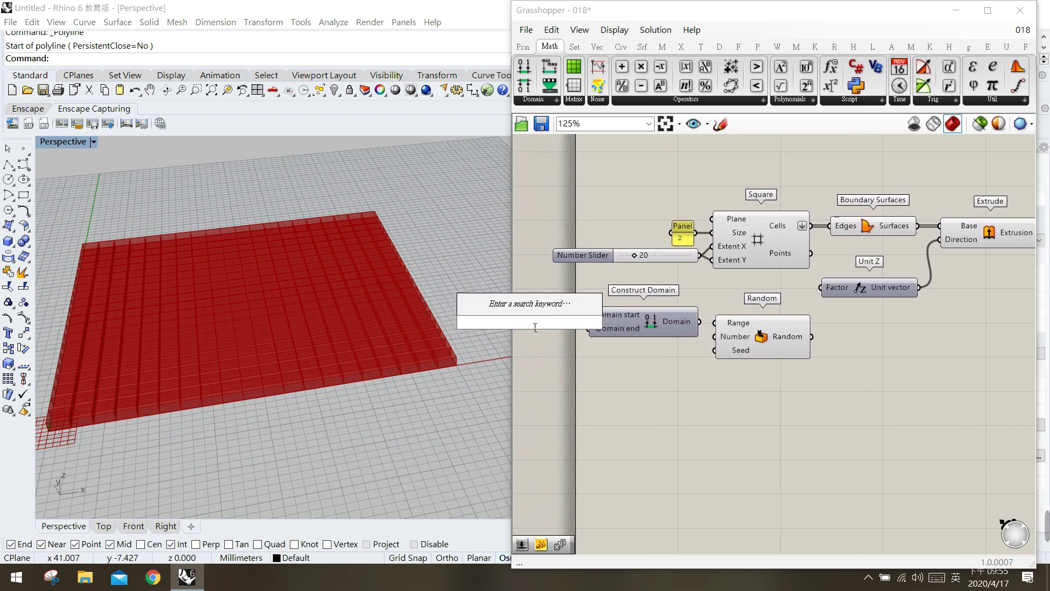
text(30)
key(Return)
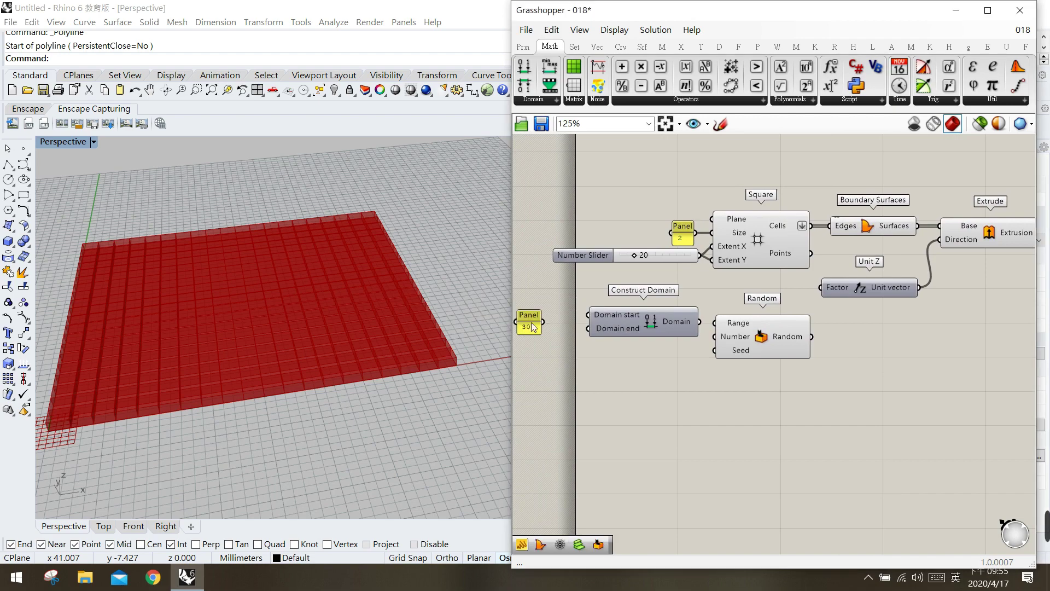
drag(543, 321, 566, 308)
- Connect a new panel containing 100 to the Domain end input and feed the Domain output into Random's Range
double_click(565, 336)
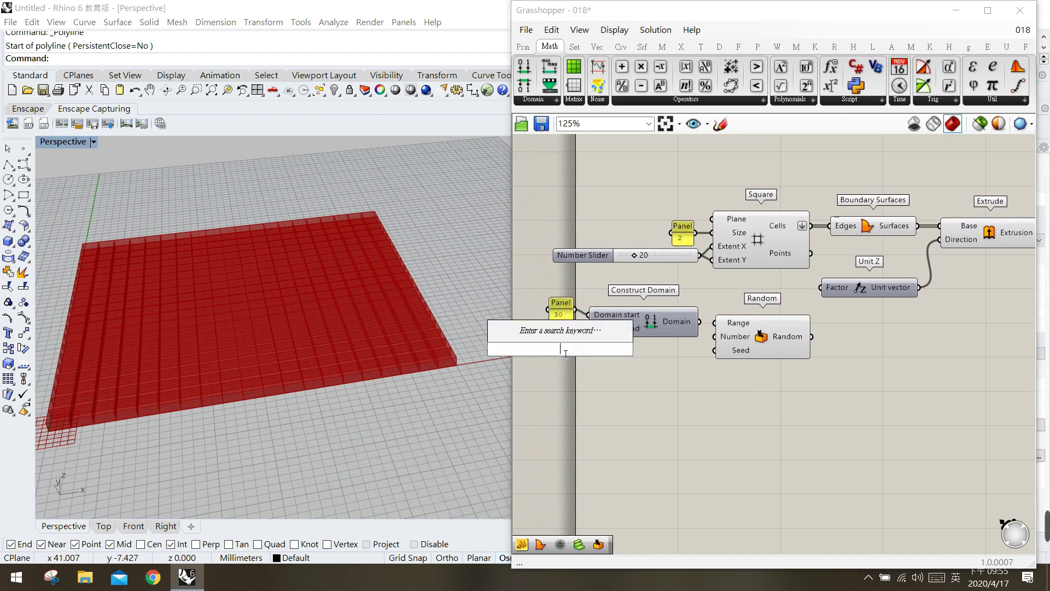
text(")
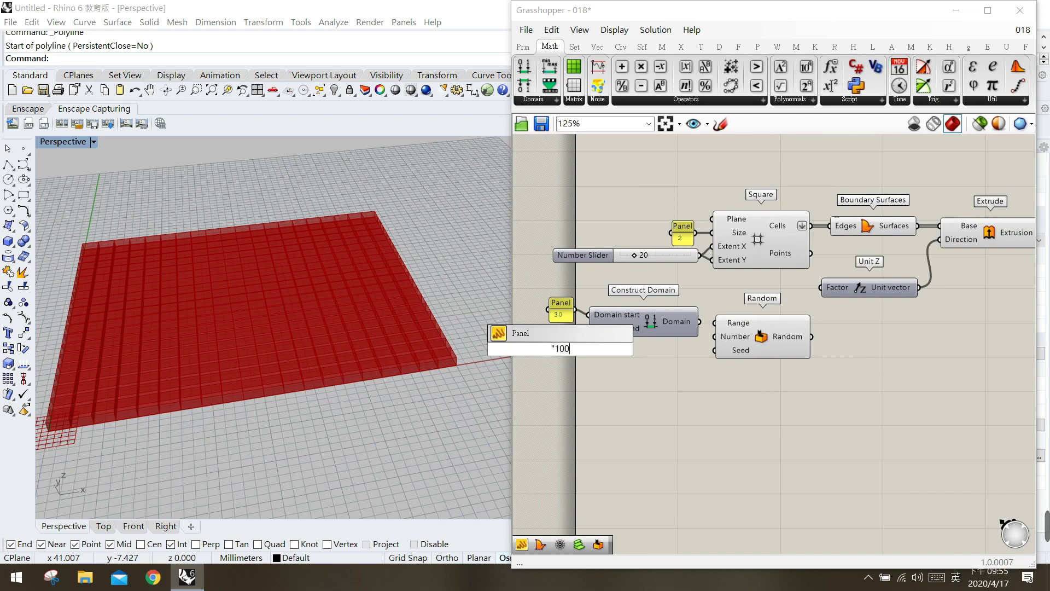
text(100)
key(Return)
drag(566, 356, 588, 328)
click(619, 385)
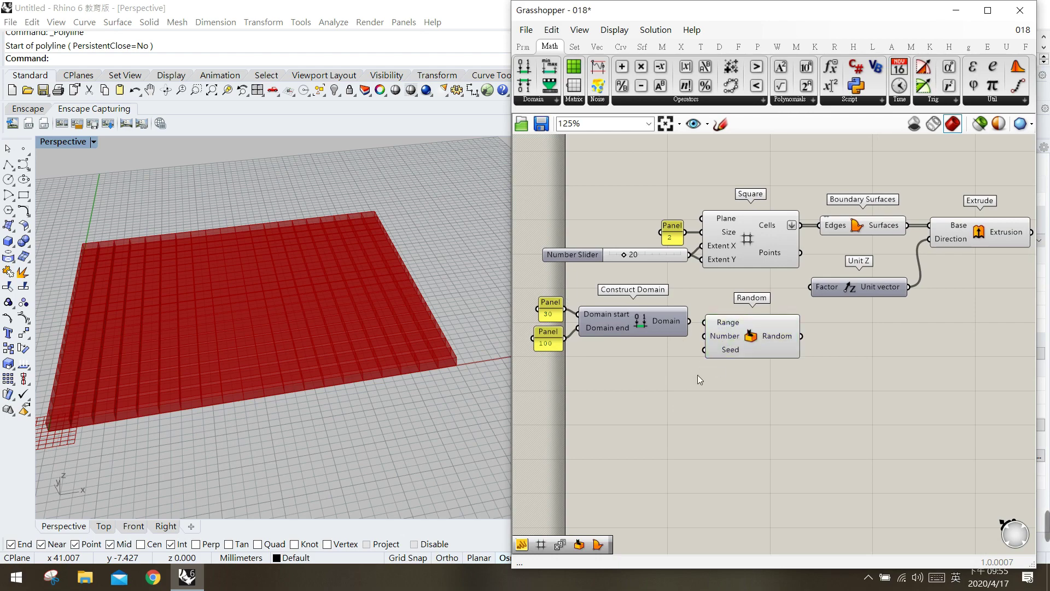
drag(692, 327, 759, 337)
click(760, 402)
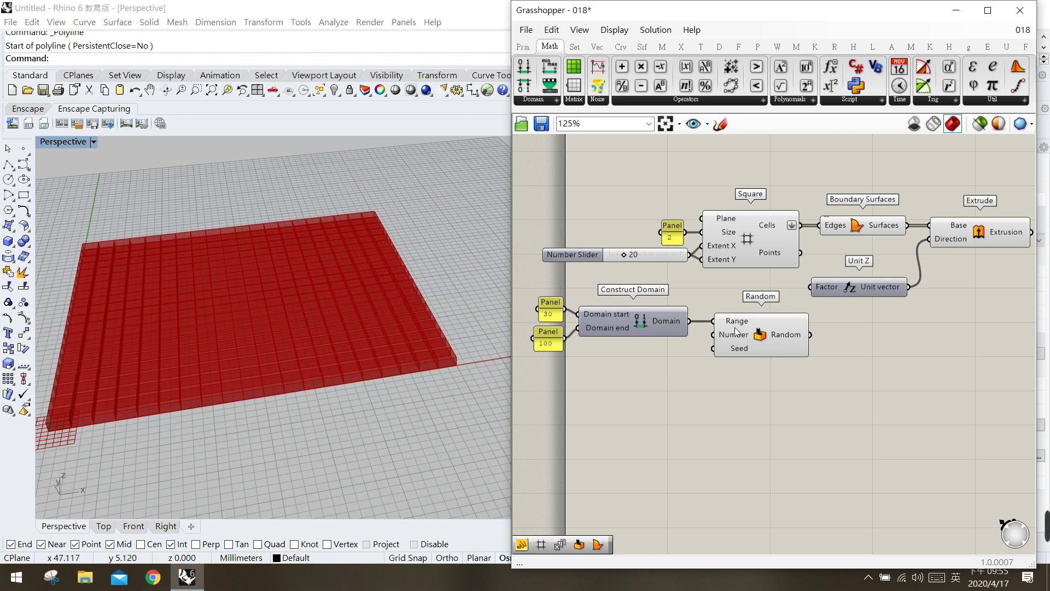
- Add a List Length component below Construct Domain and connect the Square grid's Cells output to its List input
mouse_move(738, 341)
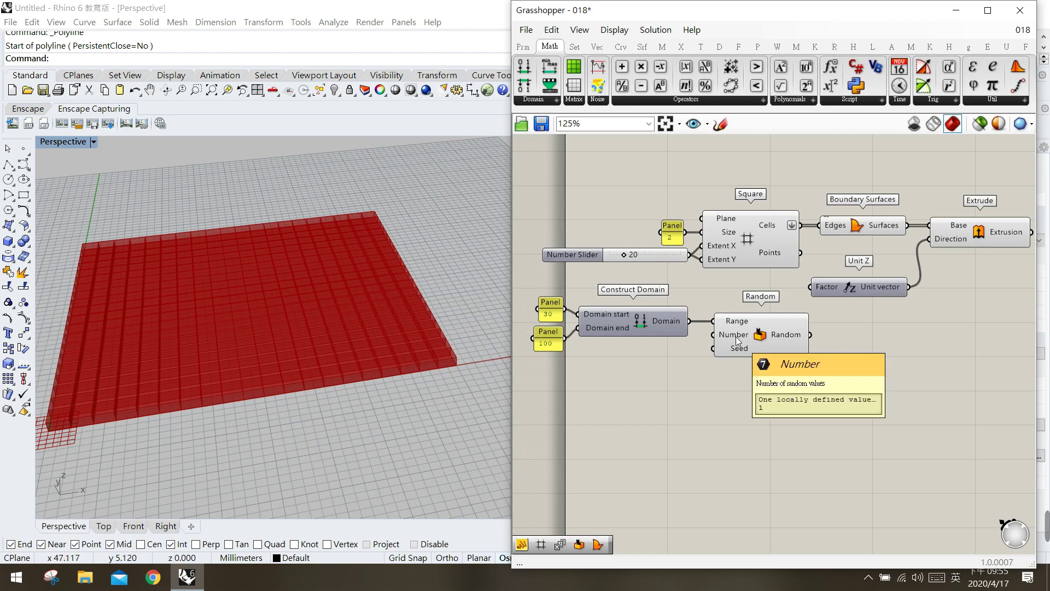
mouse_move(765, 233)
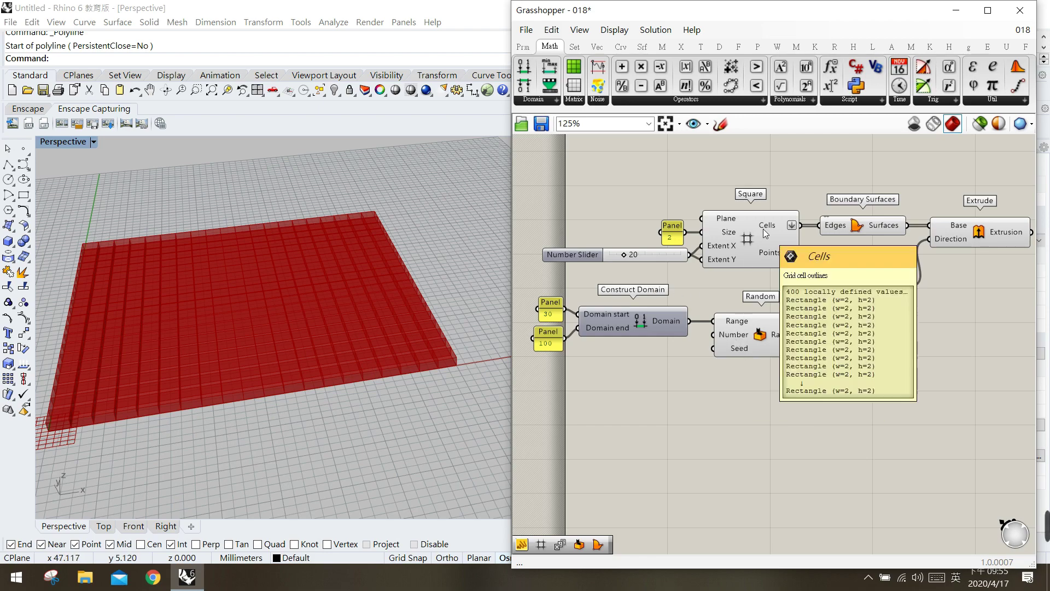
click(574, 47)
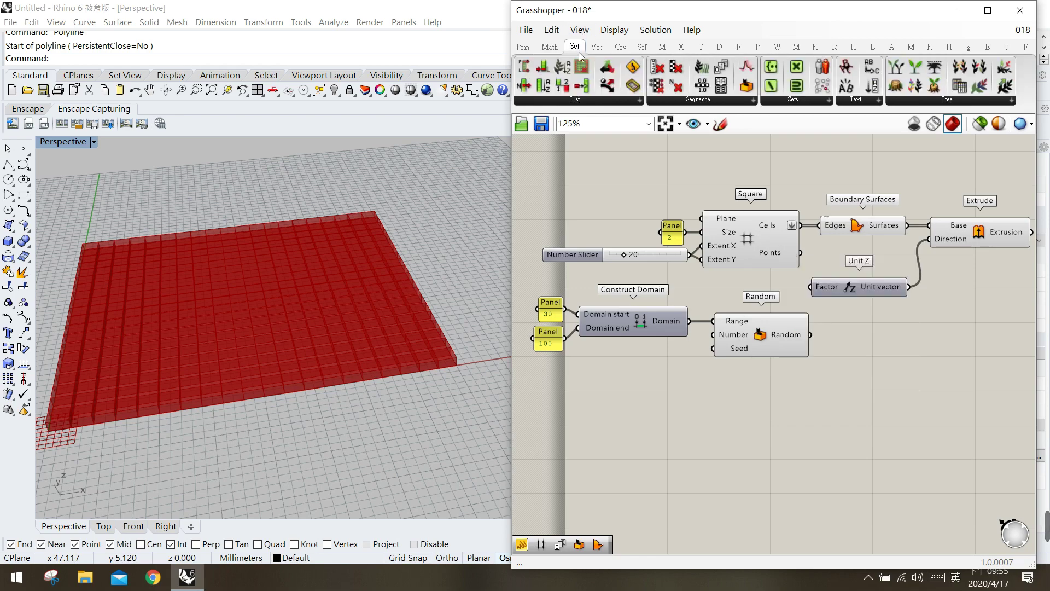
click(576, 101)
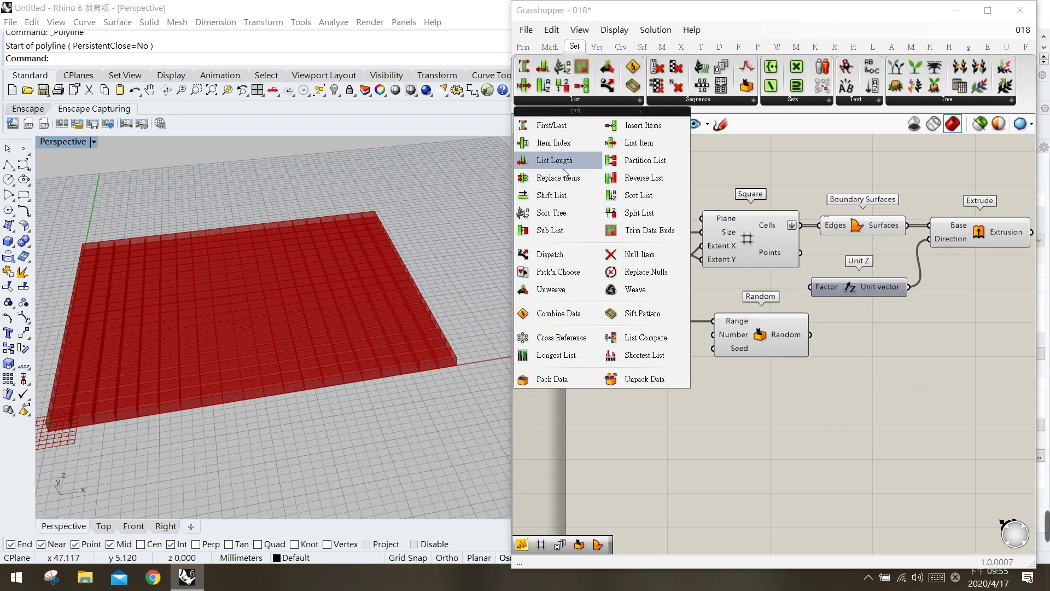
drag(563, 163, 668, 406)
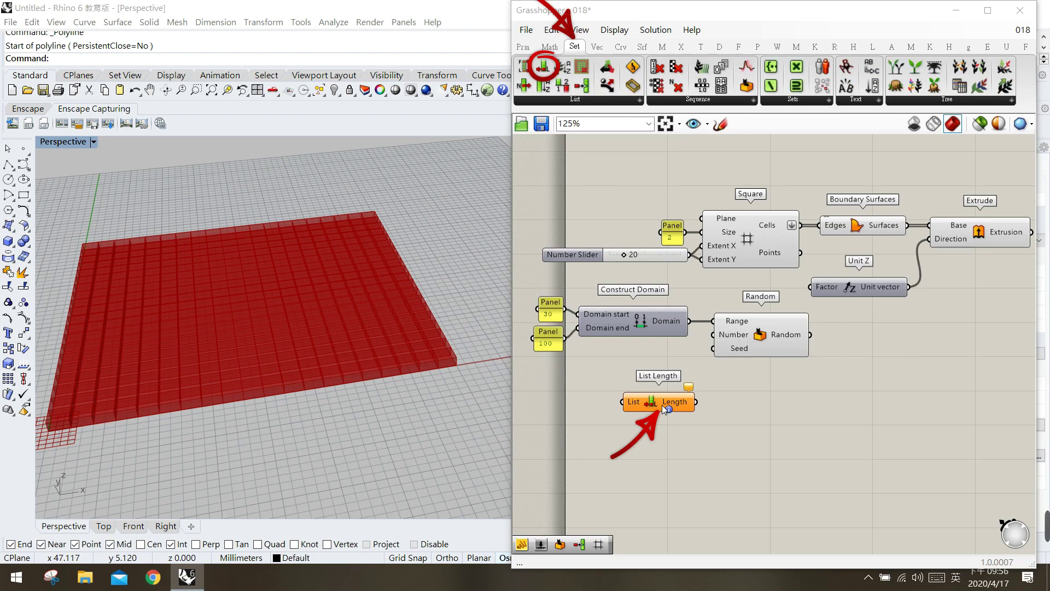
drag(664, 409, 661, 387)
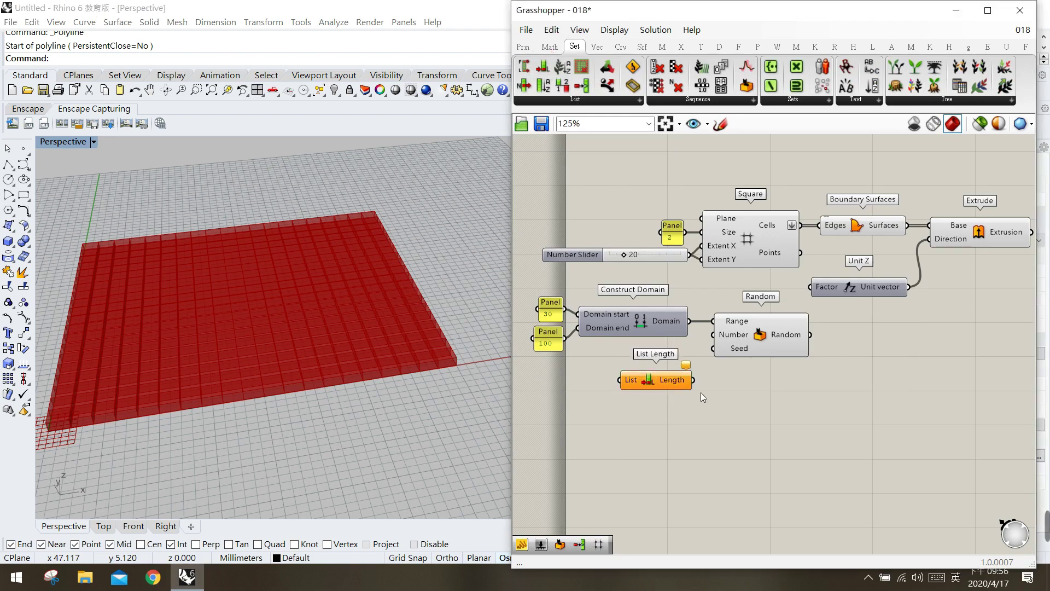
drag(807, 221, 622, 386)
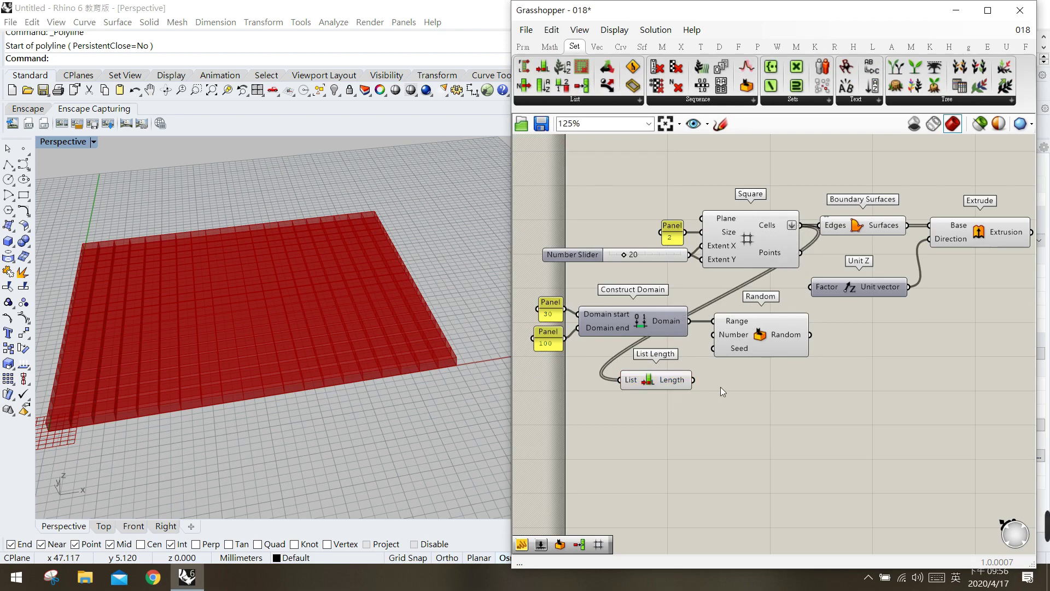
- Connect List Length's Length output to the Number input of the Random component
click(676, 381)
mouse_move(681, 380)
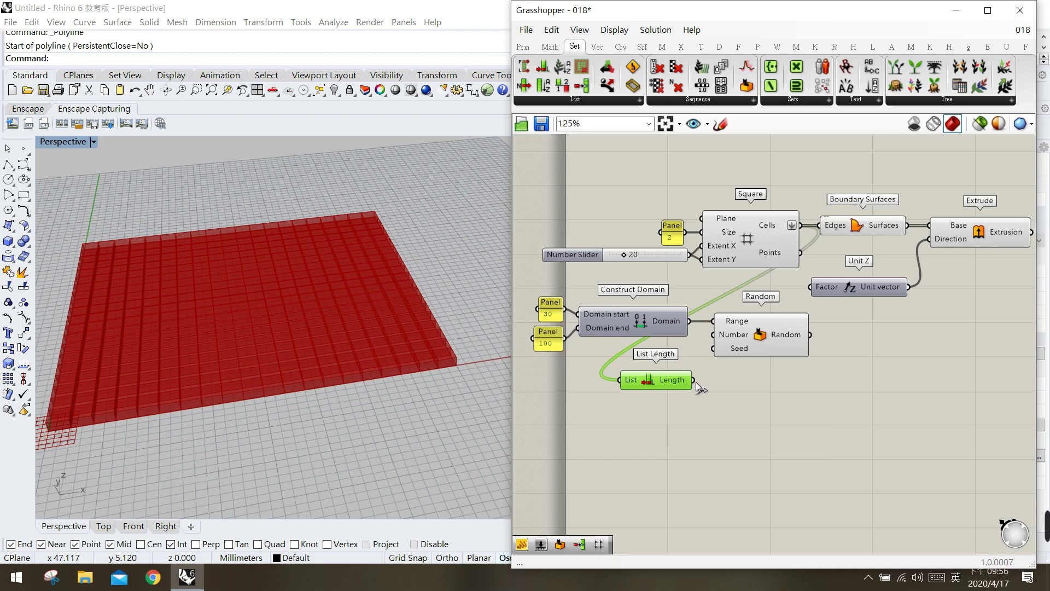
drag(694, 380, 722, 343)
drag(721, 344, 722, 344)
click(767, 320)
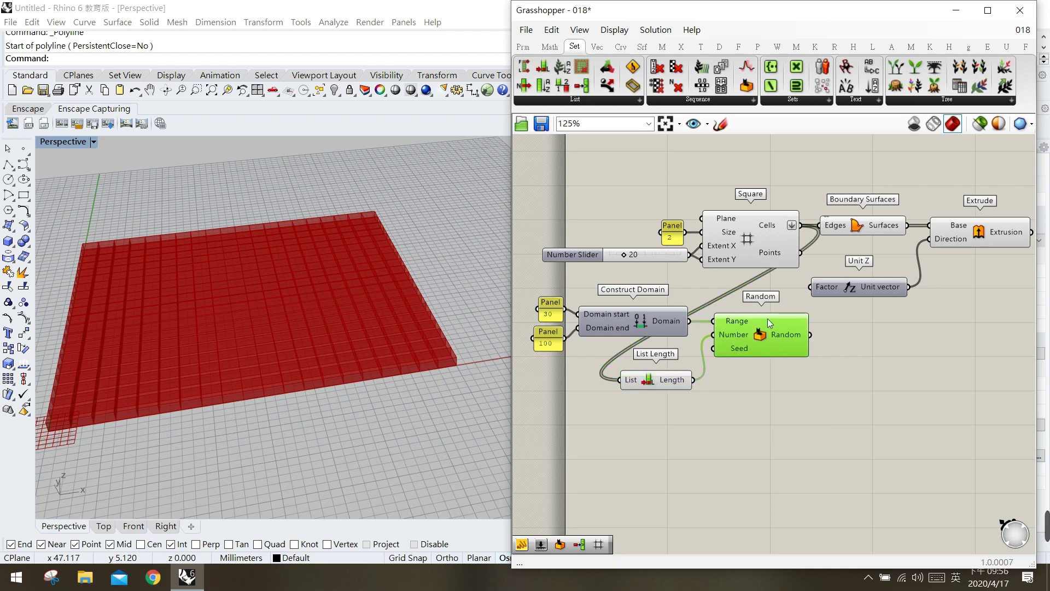
click(753, 240)
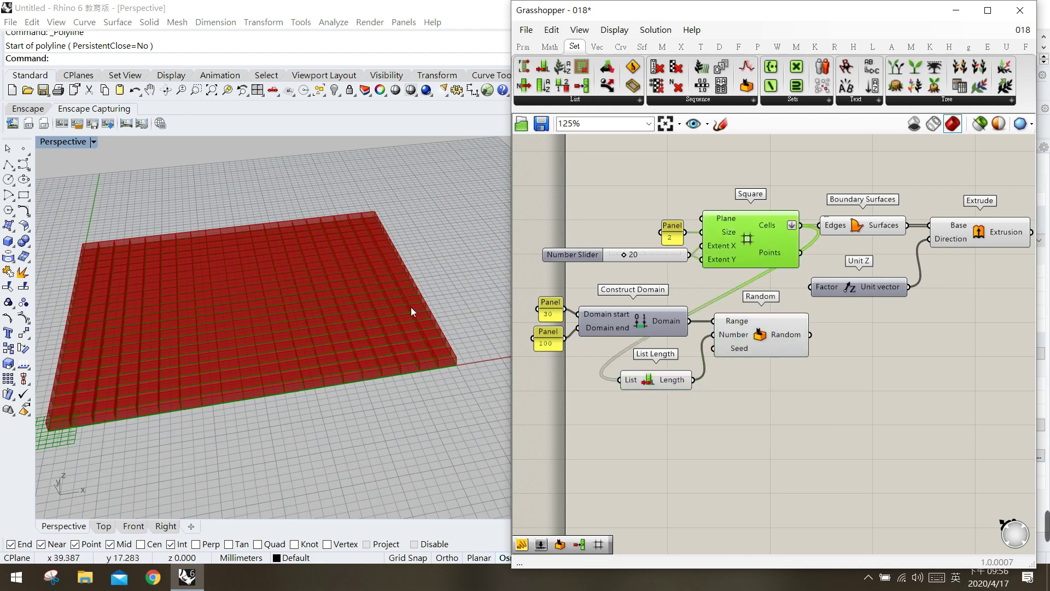
- Spread out the definition, moving the extrusion components and Random away from the Square grid and placing List Length between Construct Domain and Random
right_drag(802, 413, 772, 424)
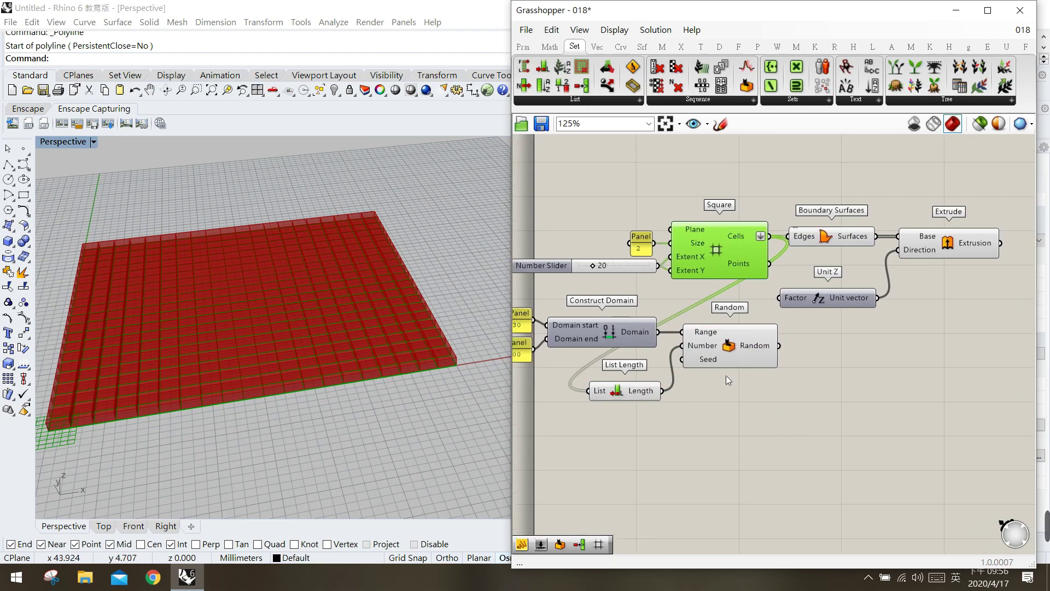
scroll(731, 375, down, 3)
drag(889, 342, 912, 266)
right_drag(828, 385, 865, 394)
drag(750, 435, 553, 320)
drag(714, 356, 885, 353)
click(811, 306)
shift+click(748, 389)
click(820, 317)
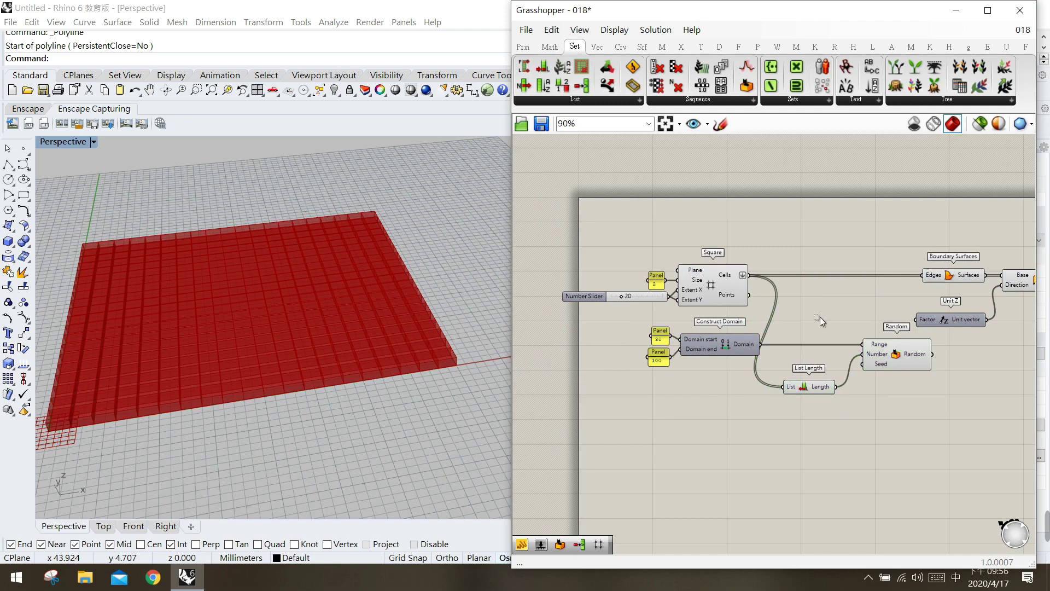
drag(798, 389, 796, 359)
drag(881, 363, 874, 365)
right_drag(909, 414, 792, 378)
click(792, 409)
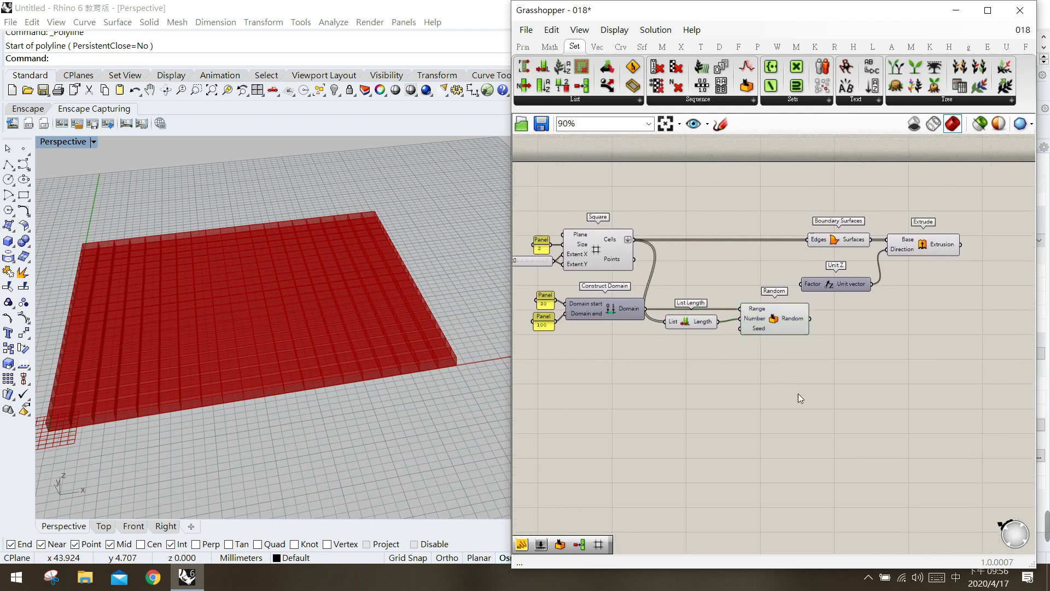
- Move Boundary Surfaces, Unit Z and Extrude together farther from Random, and nudge Random closer to List Length
drag(947, 324, 797, 223)
click(853, 317)
drag(946, 324, 935, 247)
click(773, 372)
drag(780, 327, 772, 327)
drag(747, 374, 755, 378)
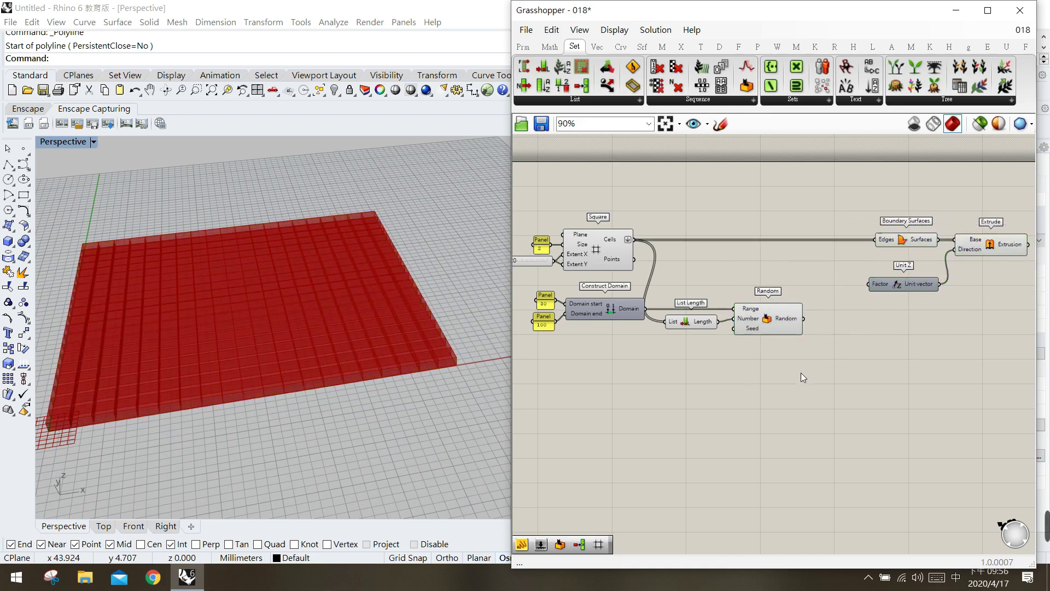
- Set the Random component to output Integer Numbers only
mouse_move(795, 327)
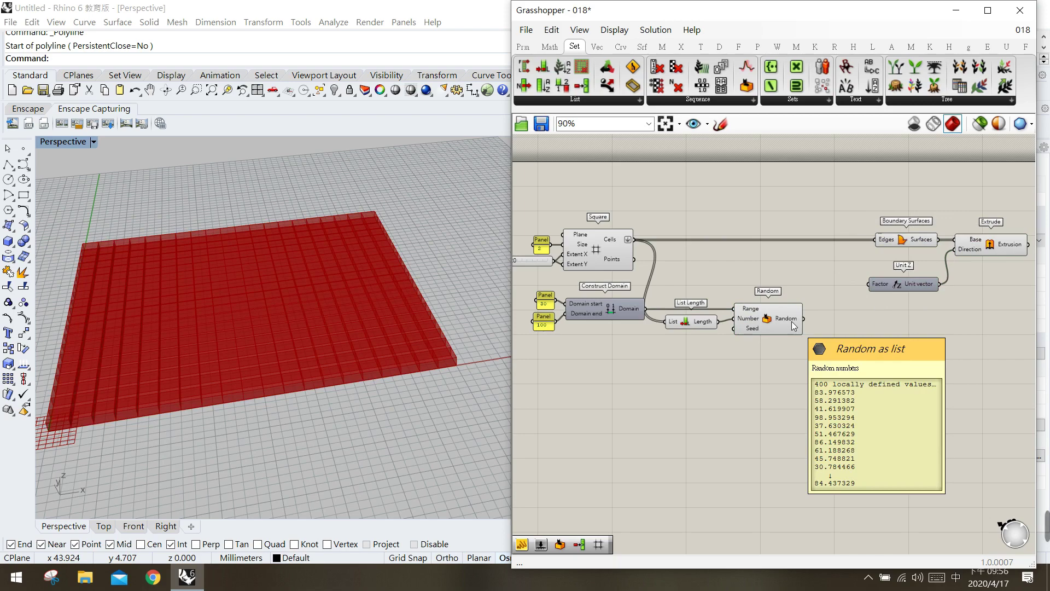
scroll(760, 325, up, 2)
click(766, 317)
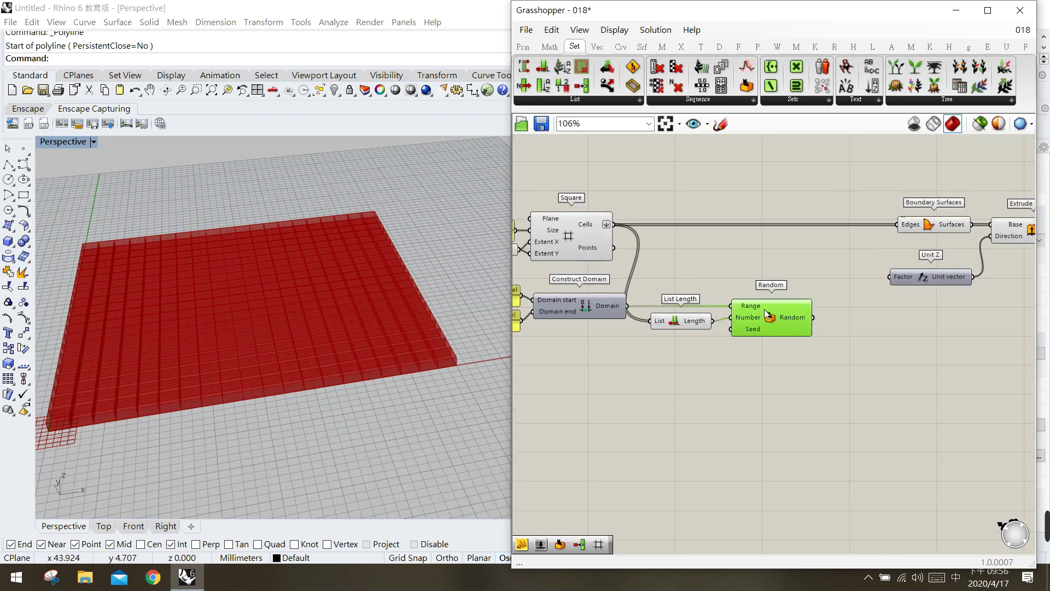
drag(769, 323, 766, 314)
right_click(767, 314)
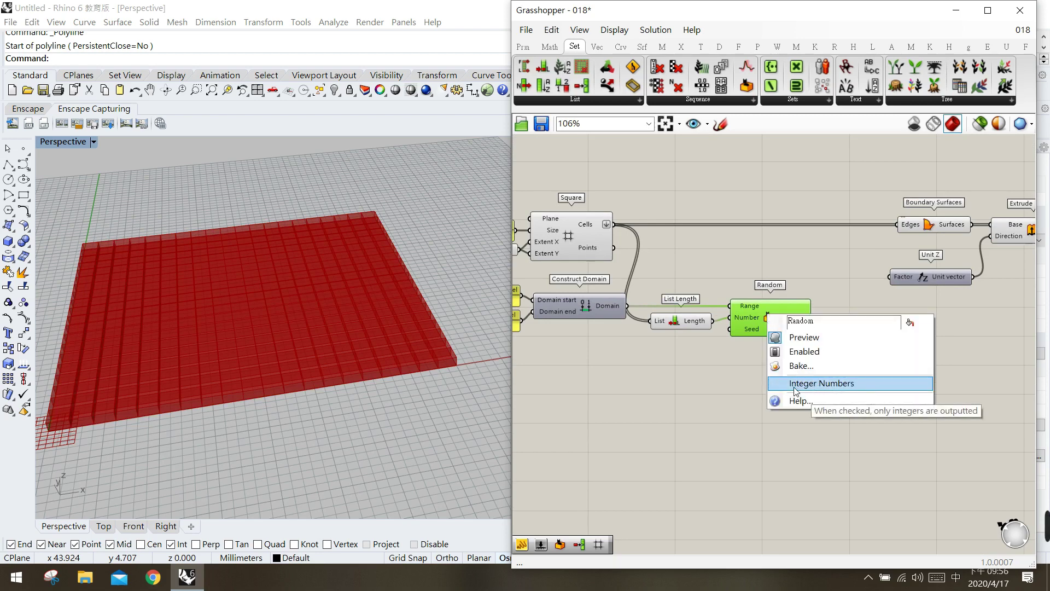
click(851, 386)
mouse_move(799, 323)
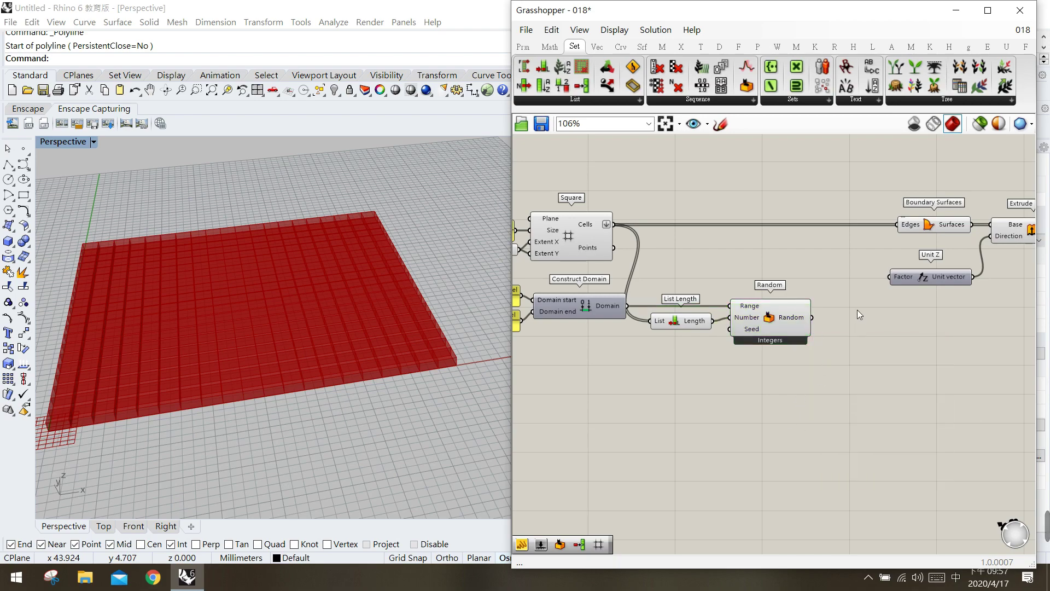
- Connect the Random output to Unit Z's Factor input and view the extruded columns in the Perspective viewport
right_drag(876, 343, 870, 347)
drag(769, 323, 773, 328)
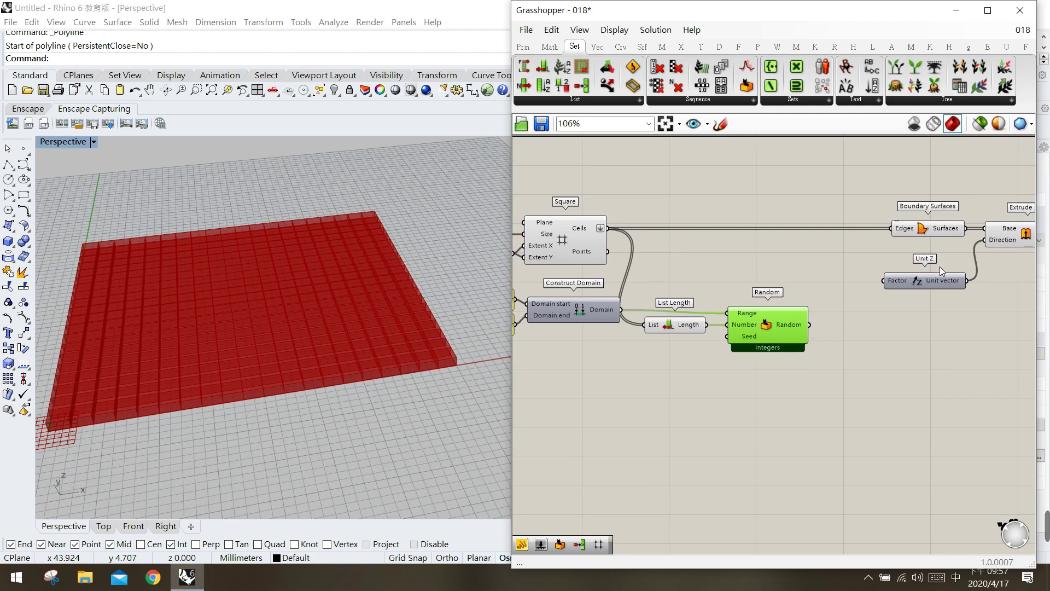
click(891, 281)
drag(810, 325, 883, 282)
click(865, 385)
scroll(378, 432, down, 5)
right_drag(353, 403, 339, 449)
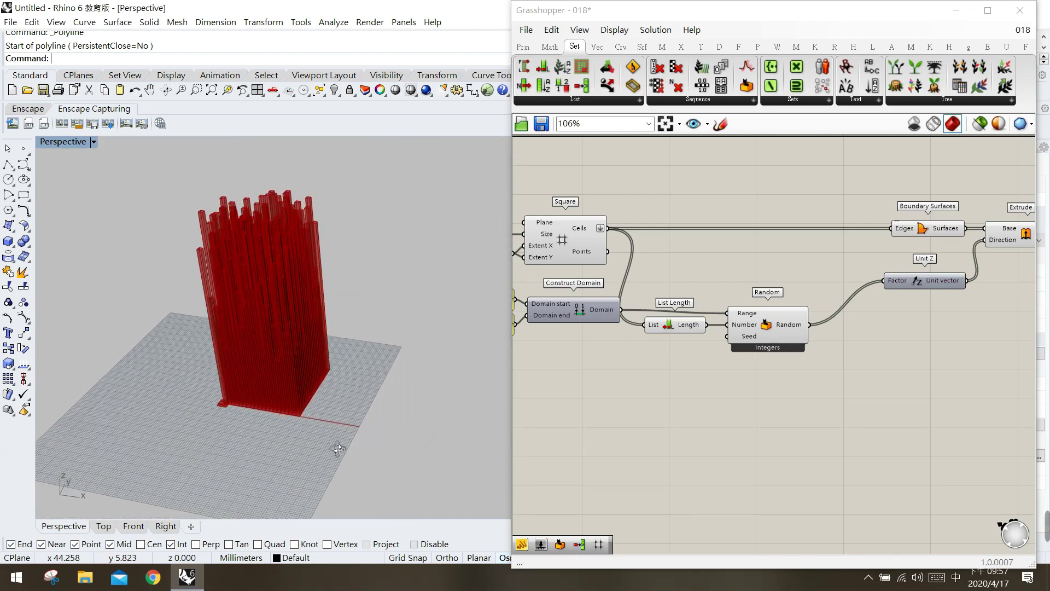
scroll(268, 245, up, 5)
shift+right_drag(270, 274, 282, 283)
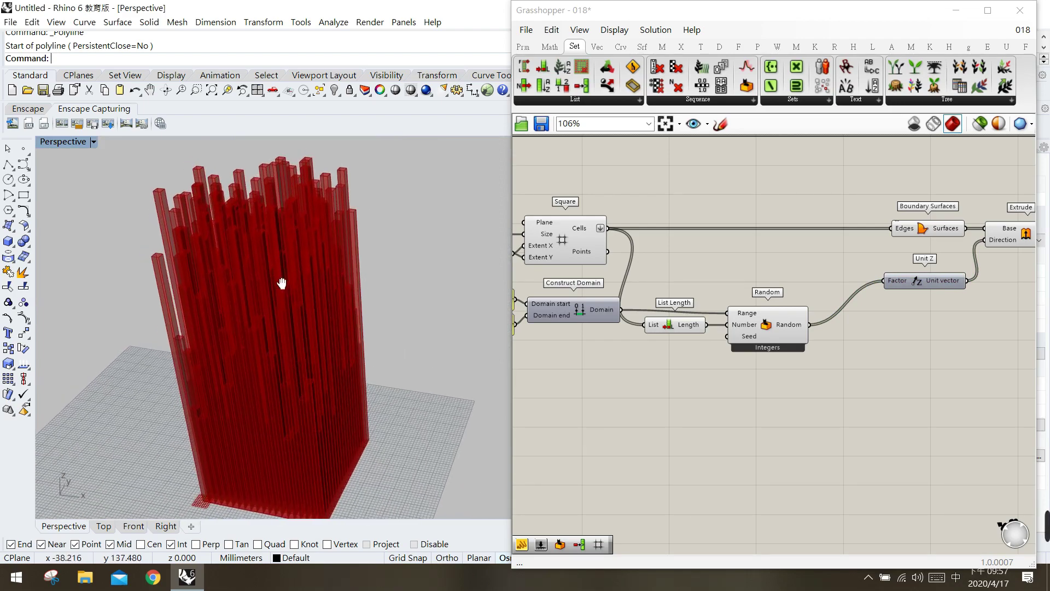
right_drag(735, 357, 770, 360)
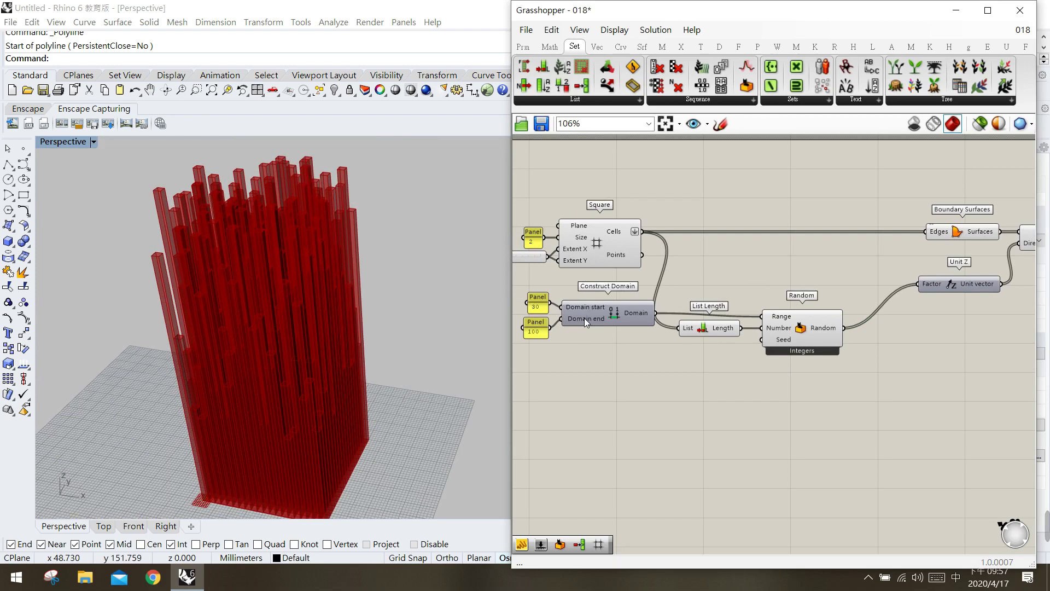
- Check the Seed input of the Random component
right_drag(544, 365, 578, 360)
right_drag(808, 385, 756, 399)
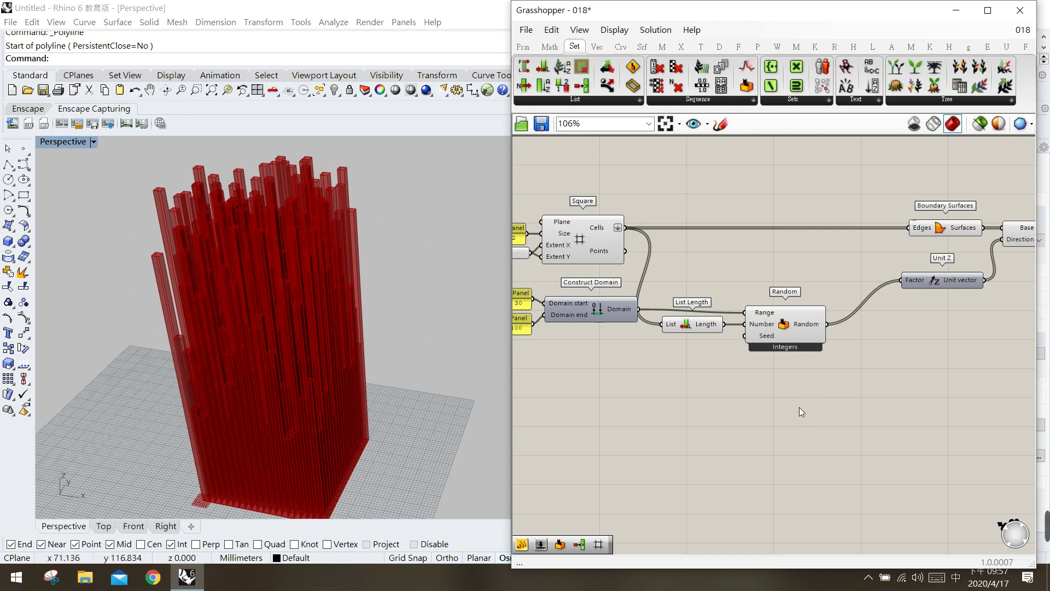
mouse_move(769, 337)
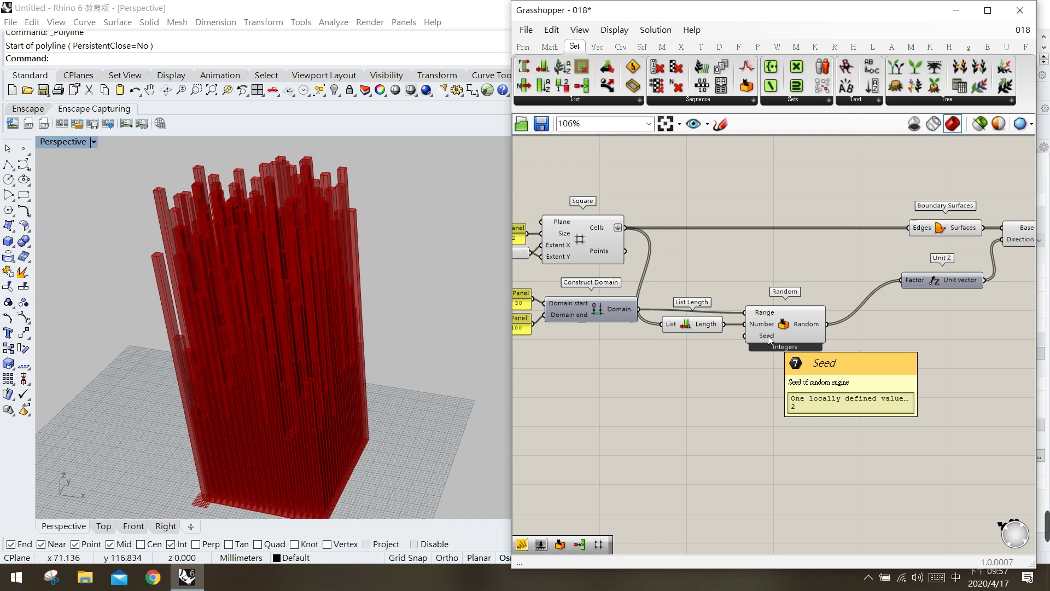
right_drag(772, 413, 771, 395)
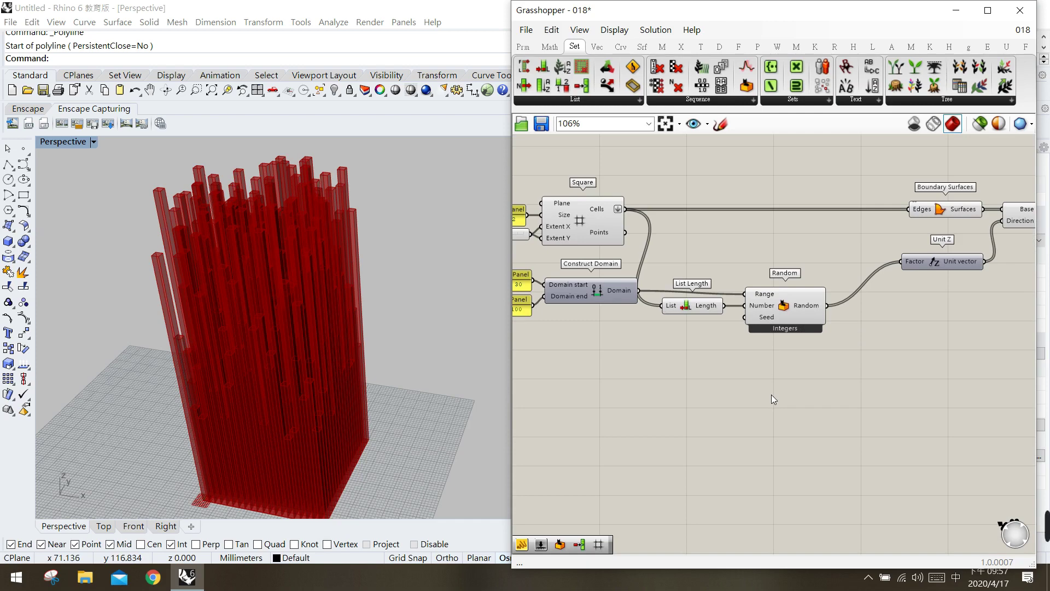
right_drag(776, 396, 785, 397)
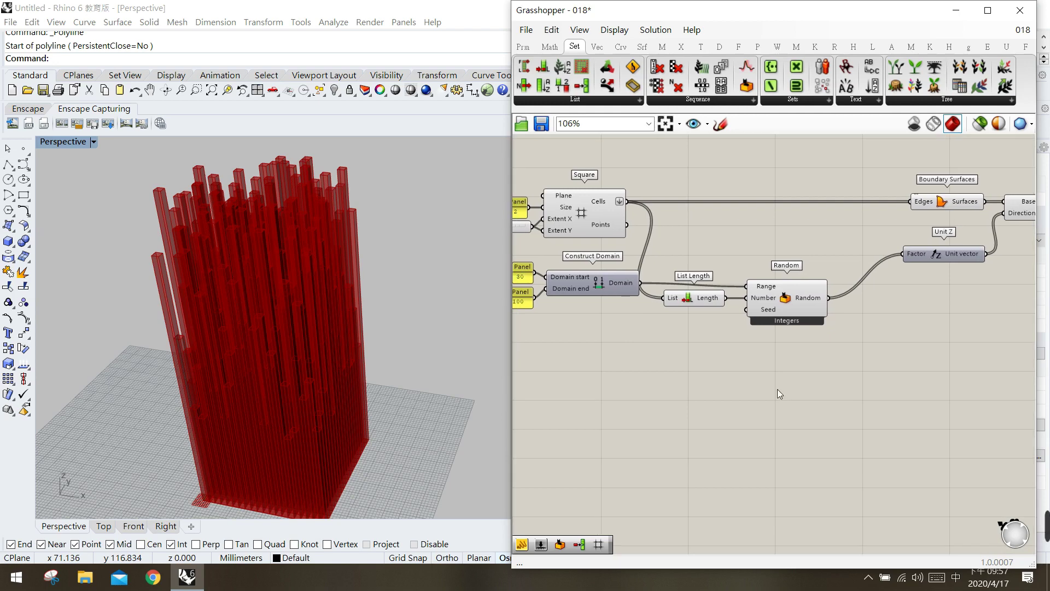
- Add a Series component below the definition and feed its Step input from a panel set to 3
double_click(628, 403)
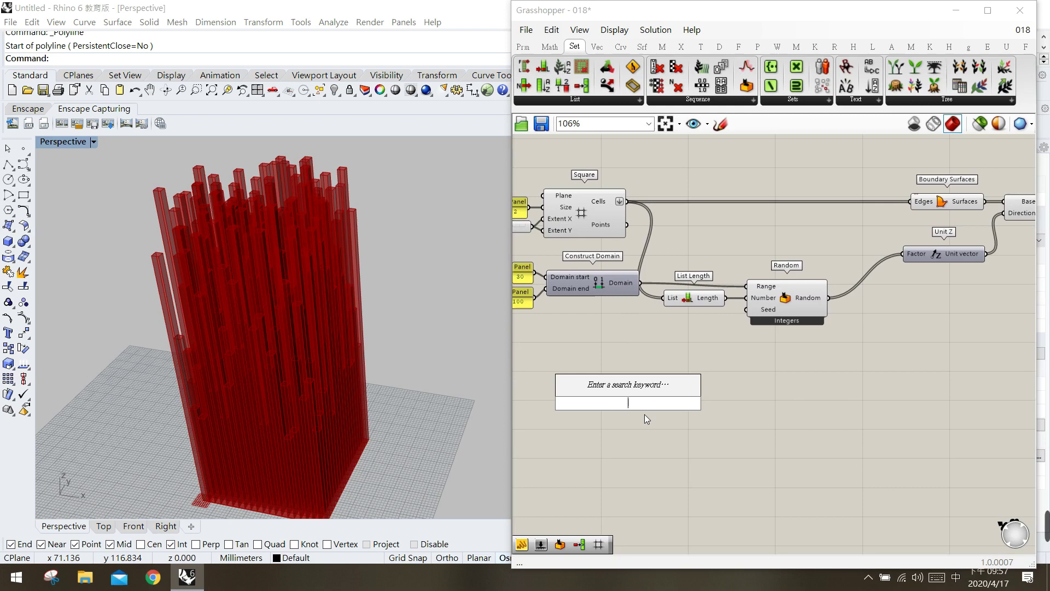
text(series)
click(635, 292)
drag(643, 391, 675, 374)
double_click(570, 395)
text(")
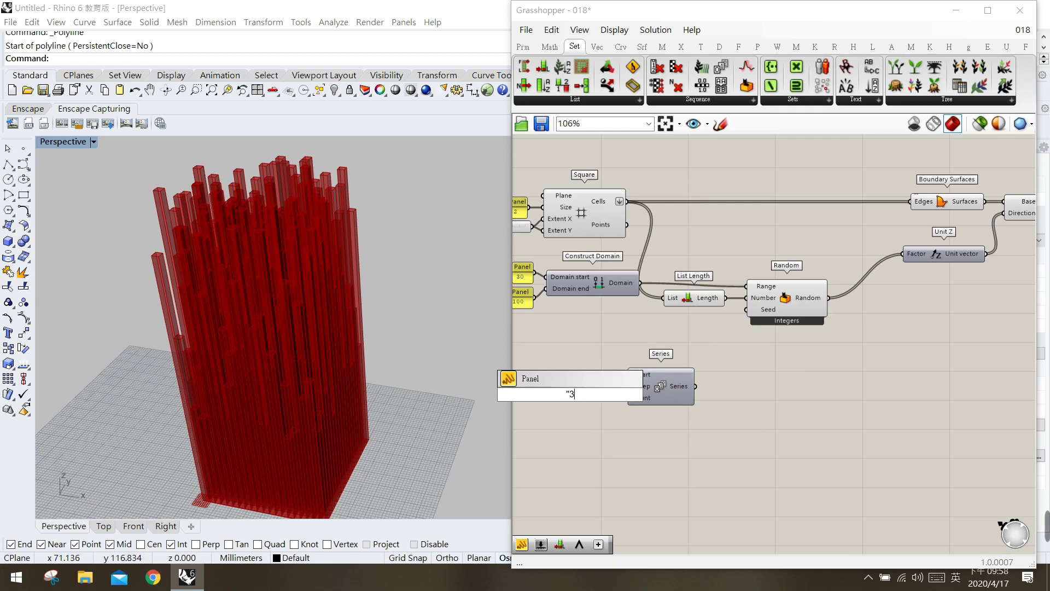
text(3)
key(Return)
drag(579, 393, 599, 389)
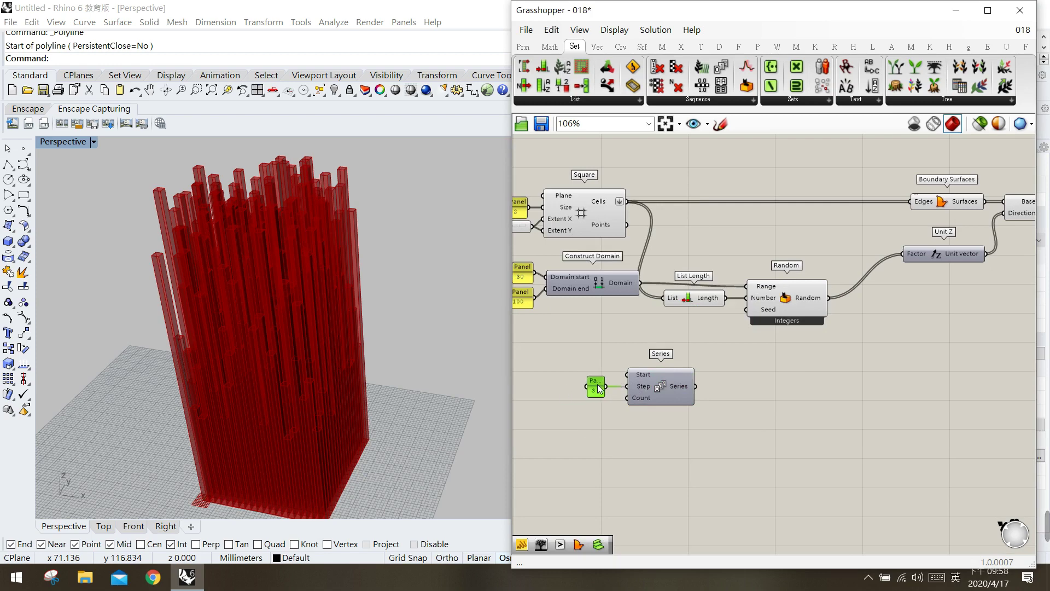
- Add a panel set to 20 and connect it to the Count input of Series
double_click(573, 436)
text(20)
key(Return)
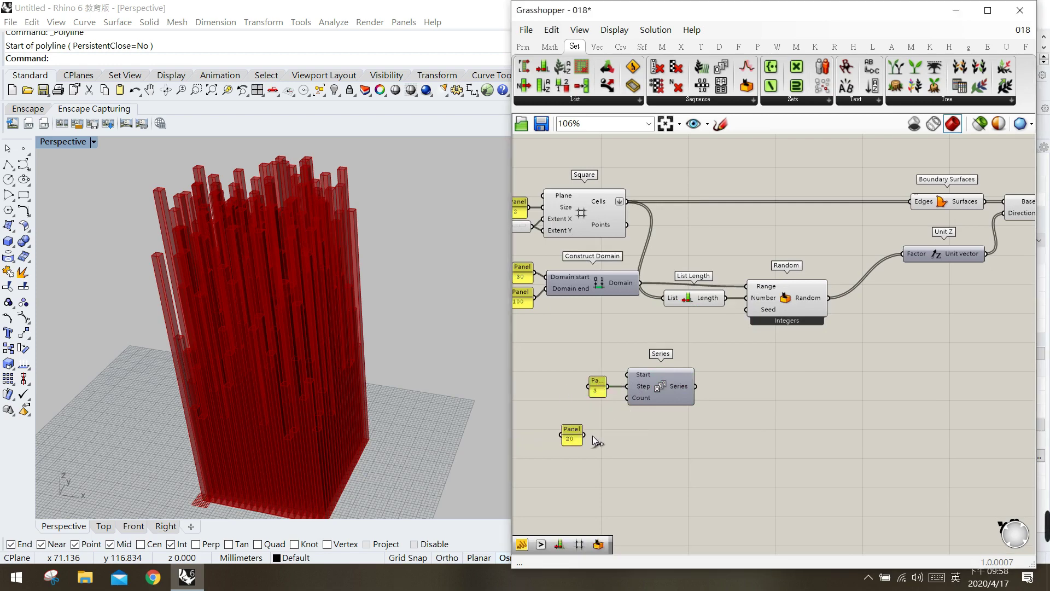
drag(592, 421, 602, 415)
click(680, 442)
right_drag(680, 443, 685, 394)
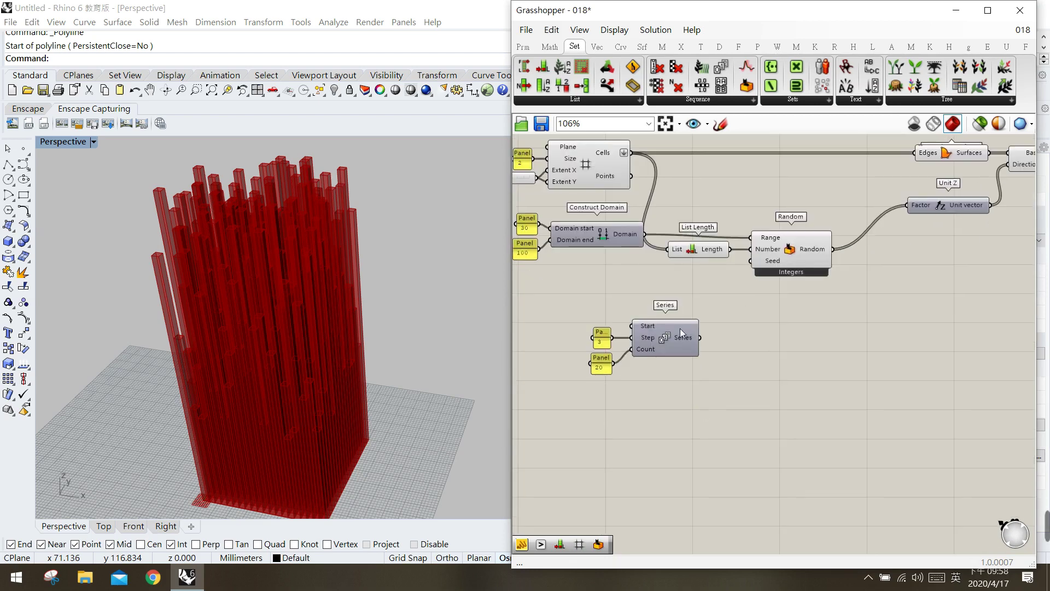
- Place a second Series component below the first one
double_click(682, 399)
text(se)
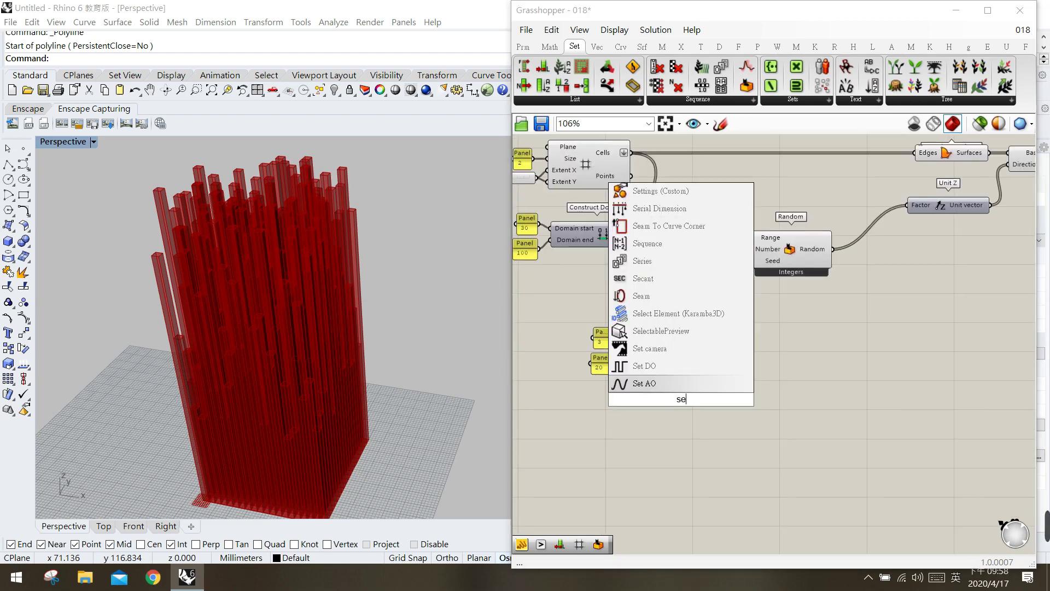
click(643, 261)
drag(679, 415, 704, 409)
- Feed the second Series' Step from a new panel set to 7 and its Count from the existing 20 panel
click(568, 437)
double_click(567, 437)
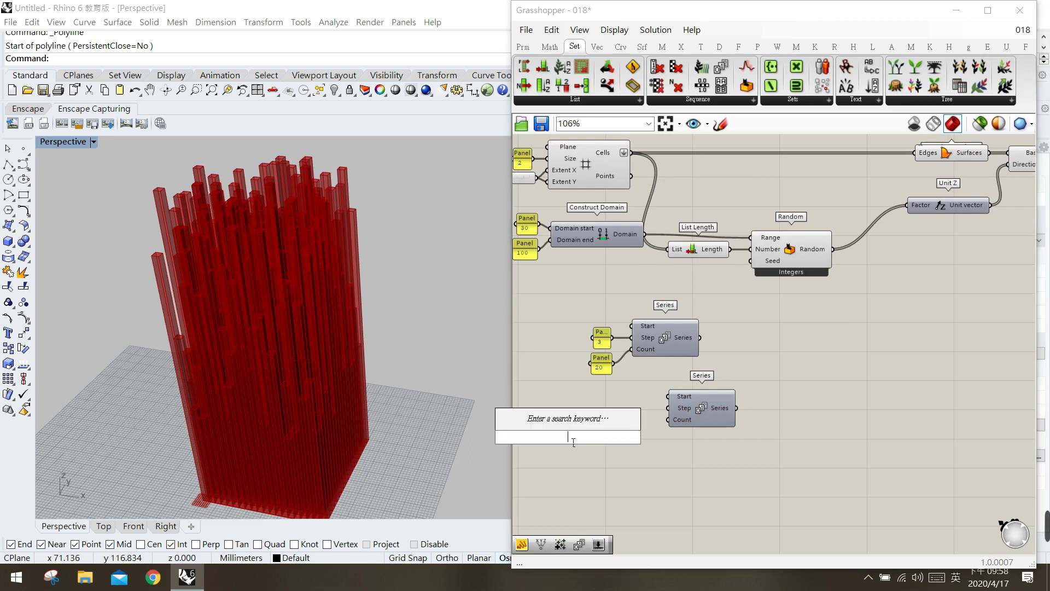
text(")
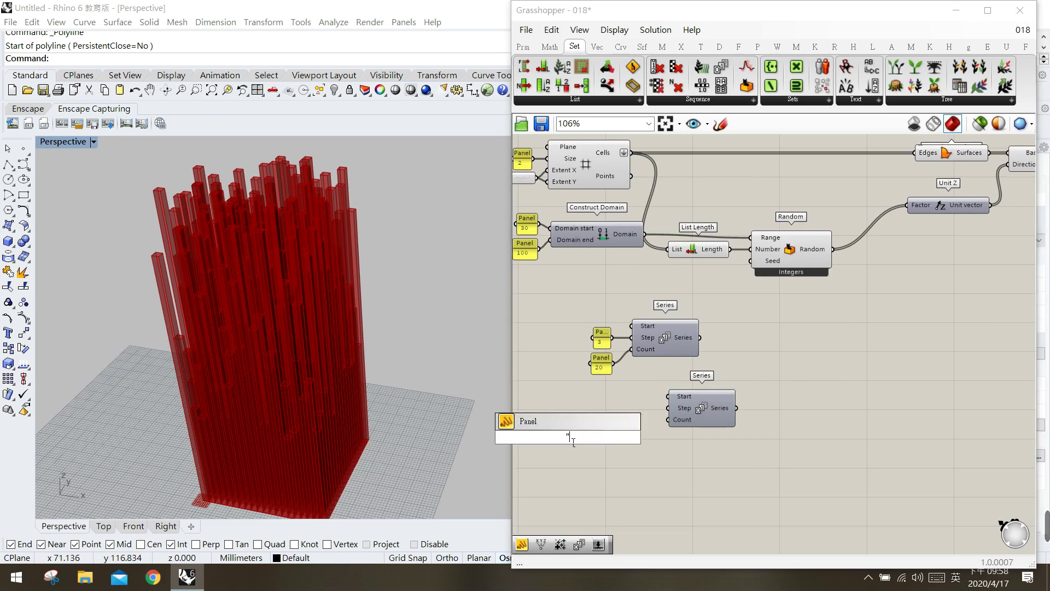
text(7)
key(Return)
drag(564, 435, 675, 419)
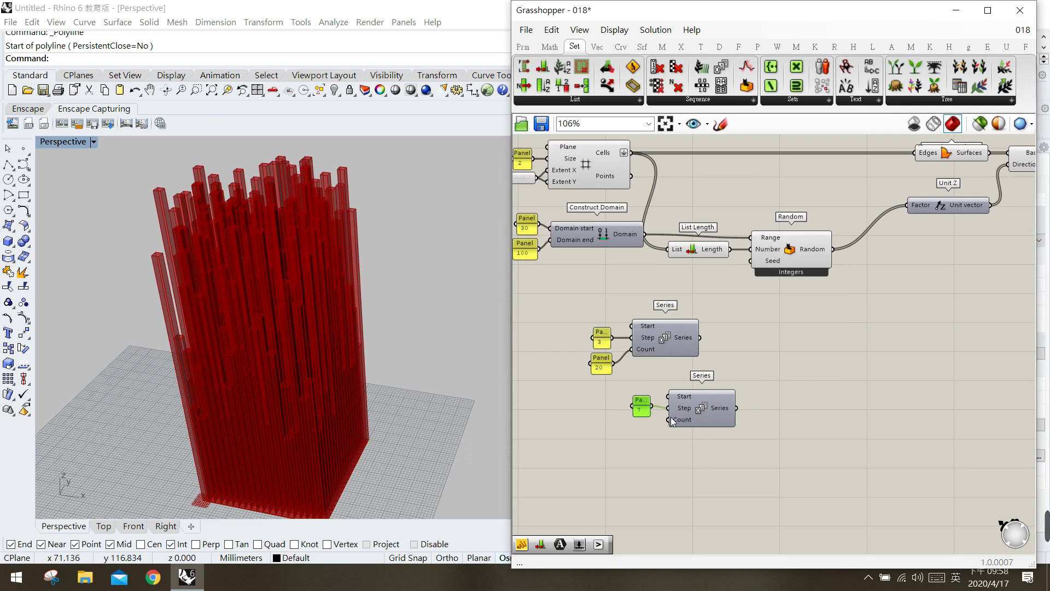
drag(628, 391, 614, 363)
click(701, 438)
click(701, 415)
- Add an Addition component and connect the two Series outputs to its A and B inputs
click(769, 382)
double_click(768, 382)
text(+)
key(Return)
drag(752, 380, 765, 378)
drag(701, 338, 778, 361)
click(621, 343)
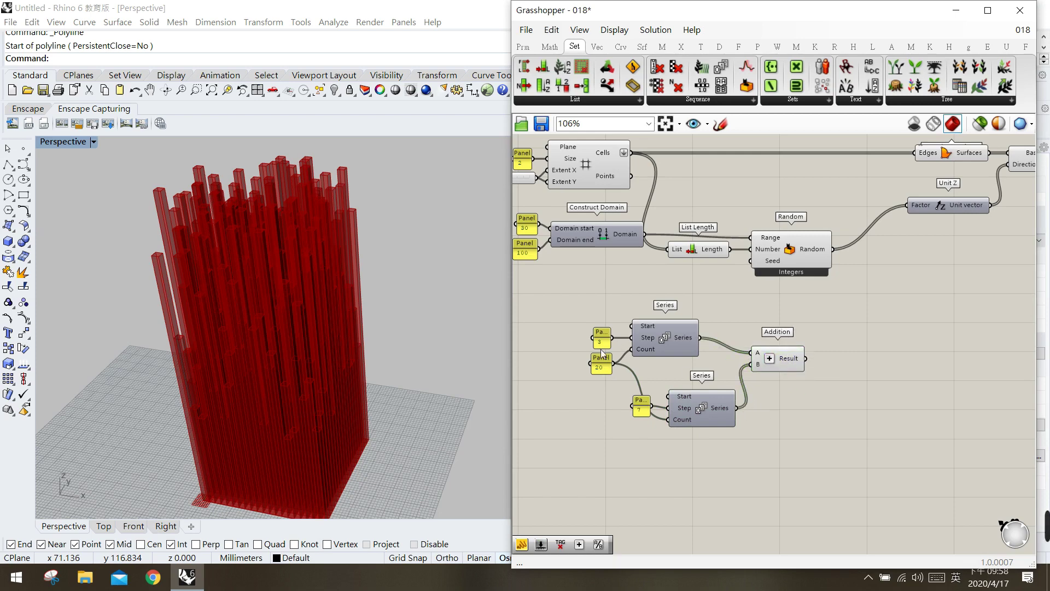
- Set the Step panel of the first Series to 2
double_click(603, 338)
text(2)
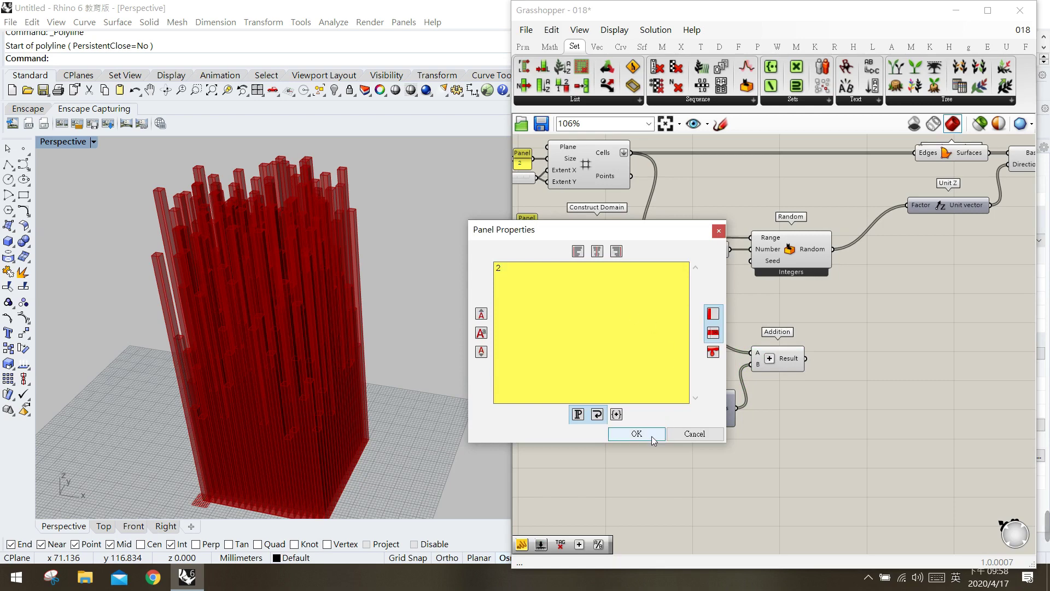
click(651, 435)
- Add a panel beside Addition, connect Addition's Result to it, and enlarge it to list the sums
right_drag(793, 376, 779, 372)
double_click(785, 401)
text(panel)
key(Return)
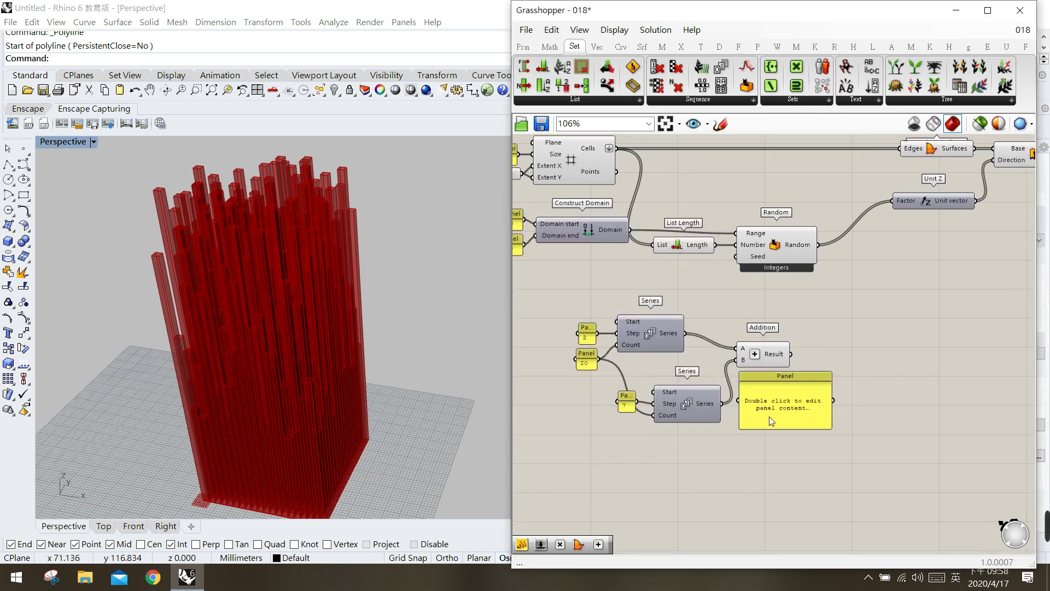
drag(769, 415, 849, 375)
drag(792, 354, 937, 497)
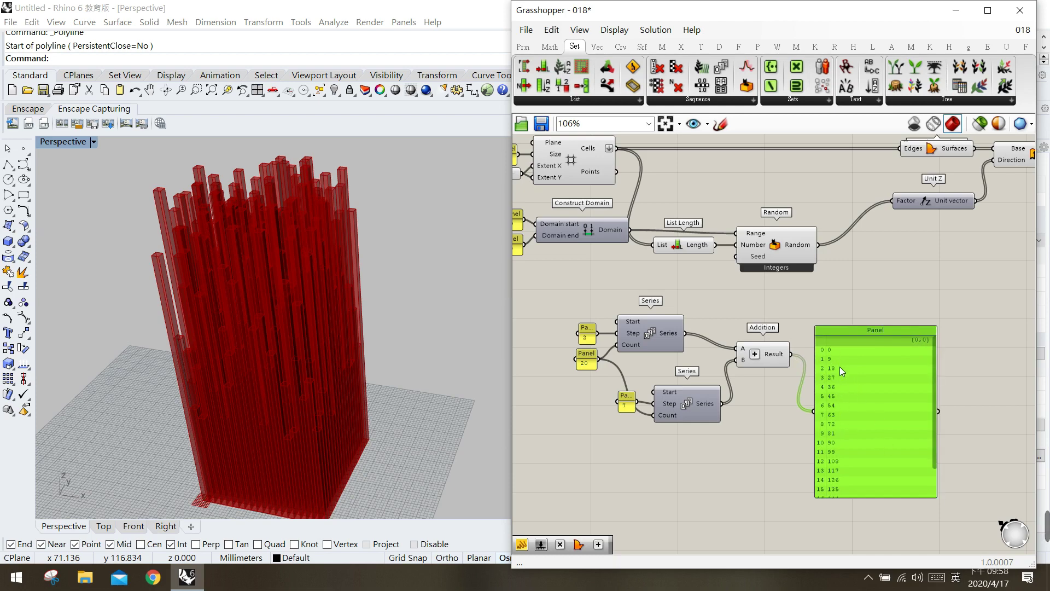
- Place a second Addition between the first one and the results panel, with the first Result feeding input A
drag(845, 389, 874, 382)
drag(759, 356, 748, 346)
click(771, 395)
double_click(770, 395)
text(addition)
key(Return)
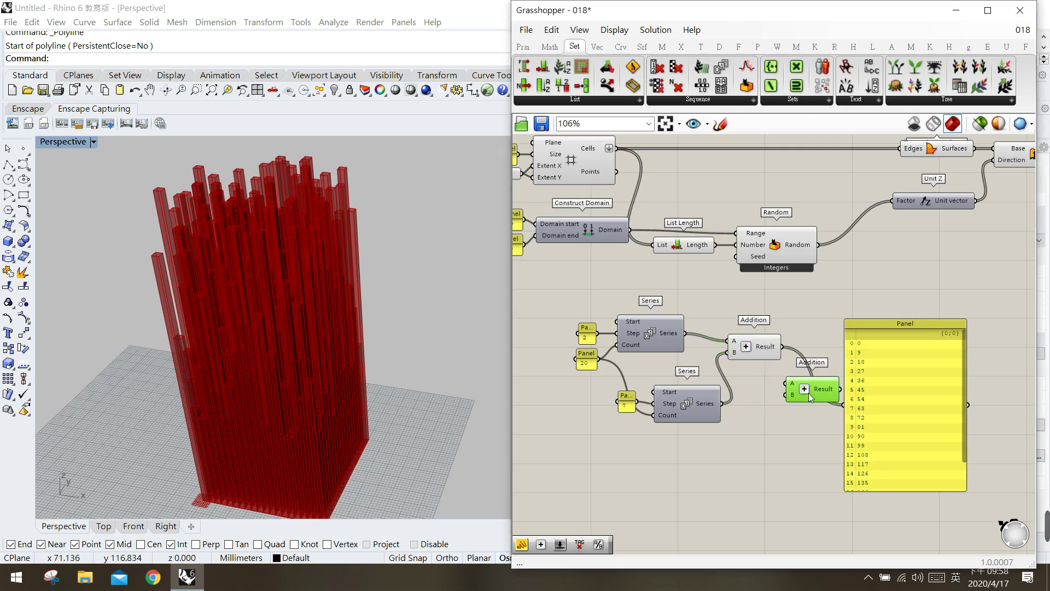
drag(799, 387, 810, 378)
drag(874, 379, 922, 362)
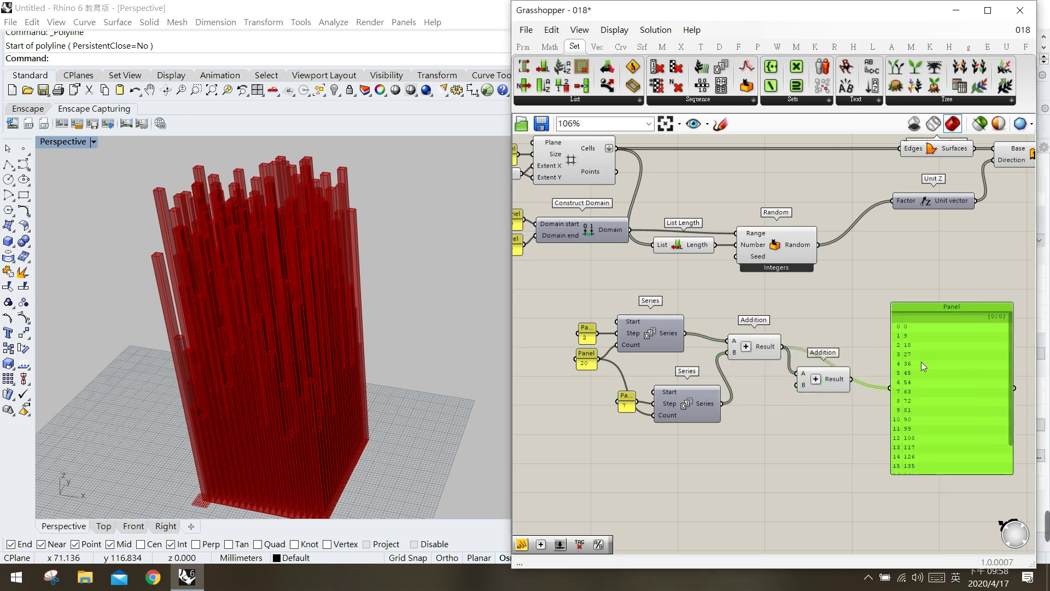
drag(826, 385, 836, 386)
- Feed the second Addition's B input from a panel set to 13 and show its Result in the enlarged results panel
click(753, 394)
double_click(753, 394)
text("1)
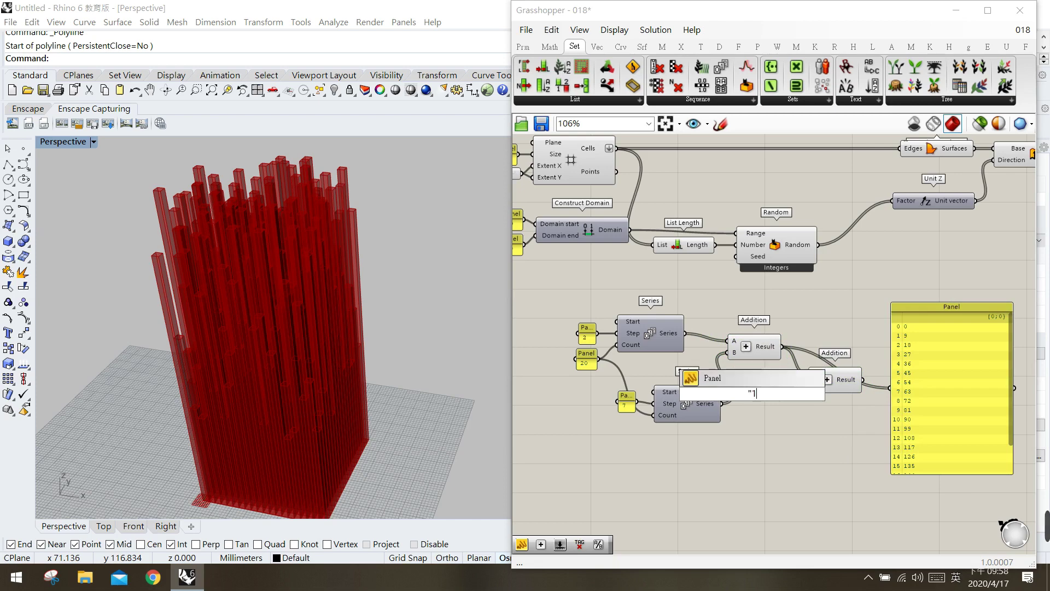
text(3)
key(Return)
mouse_move(764, 393)
mouse_down()
mouse_move(810, 386)
mouse_move(766, 396)
mouse_up()
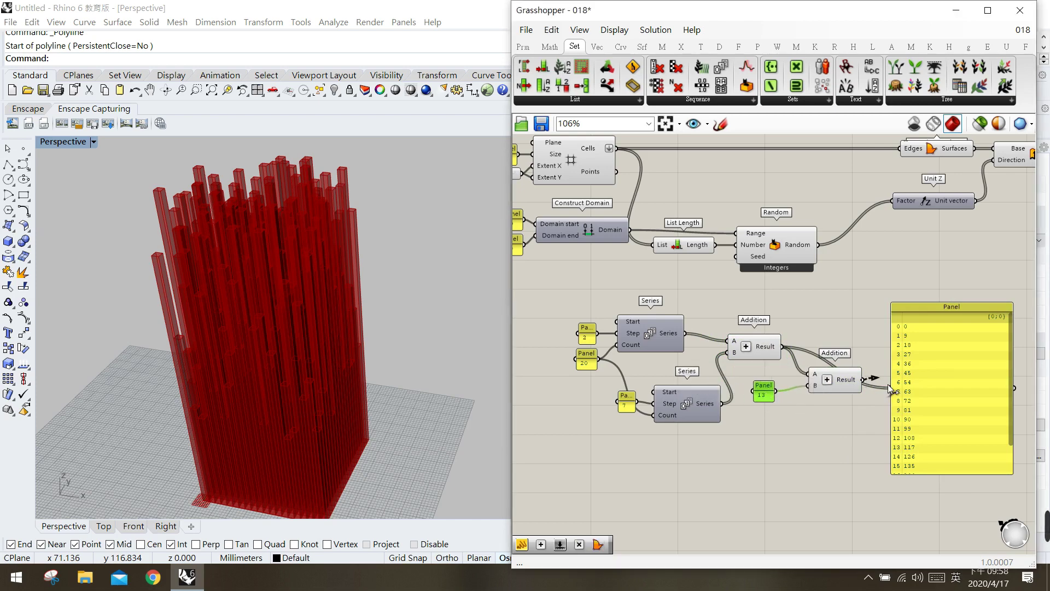
drag(928, 421, 925, 395)
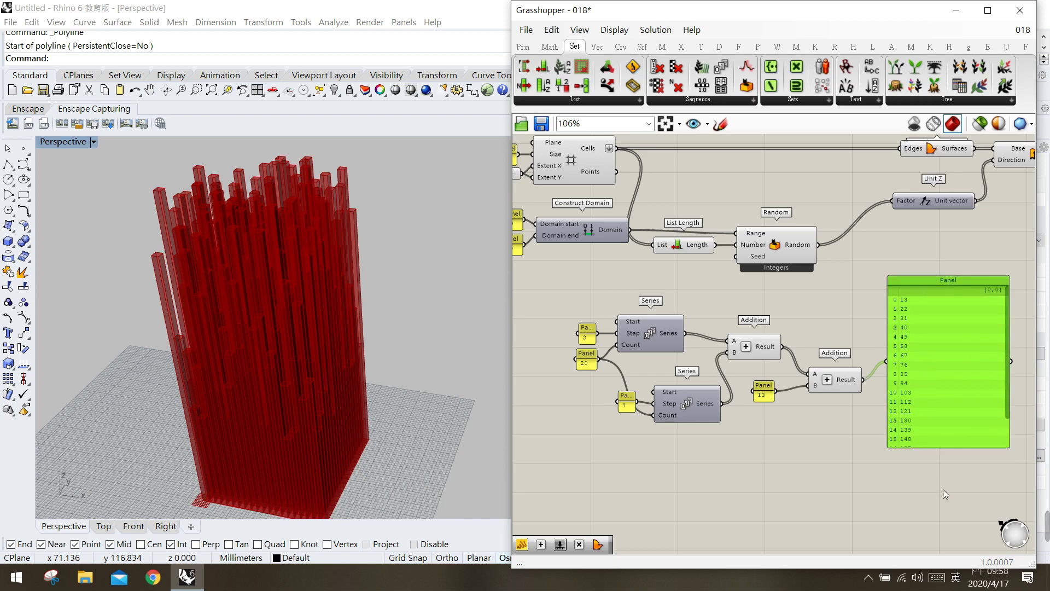
drag(951, 448, 954, 485)
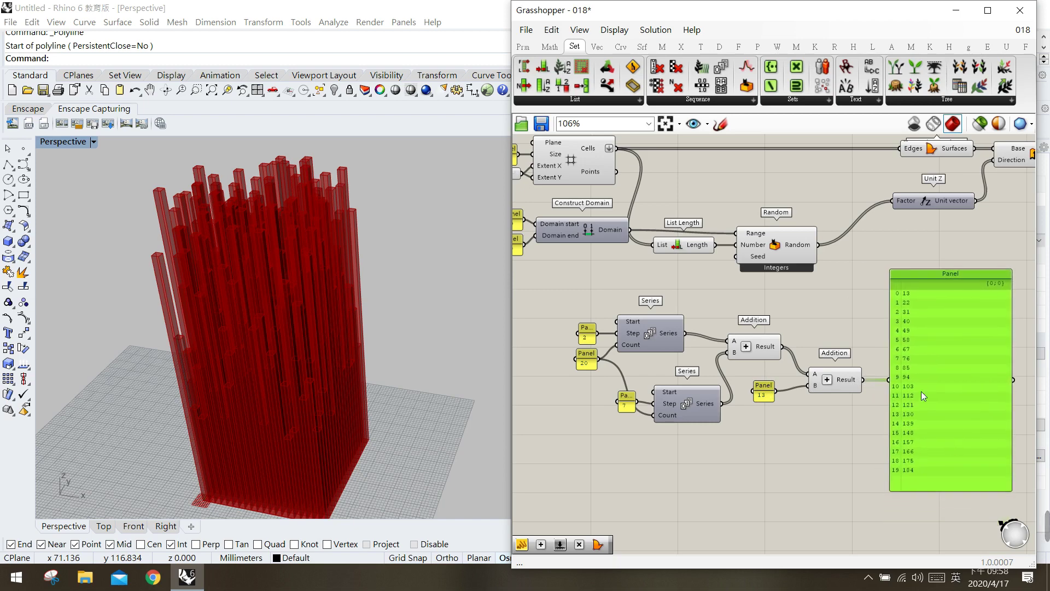
- Sketch a freehand outline around the index 2 entry in the results panel
right_drag(932, 412, 867, 386)
scroll(865, 346, up, 2)
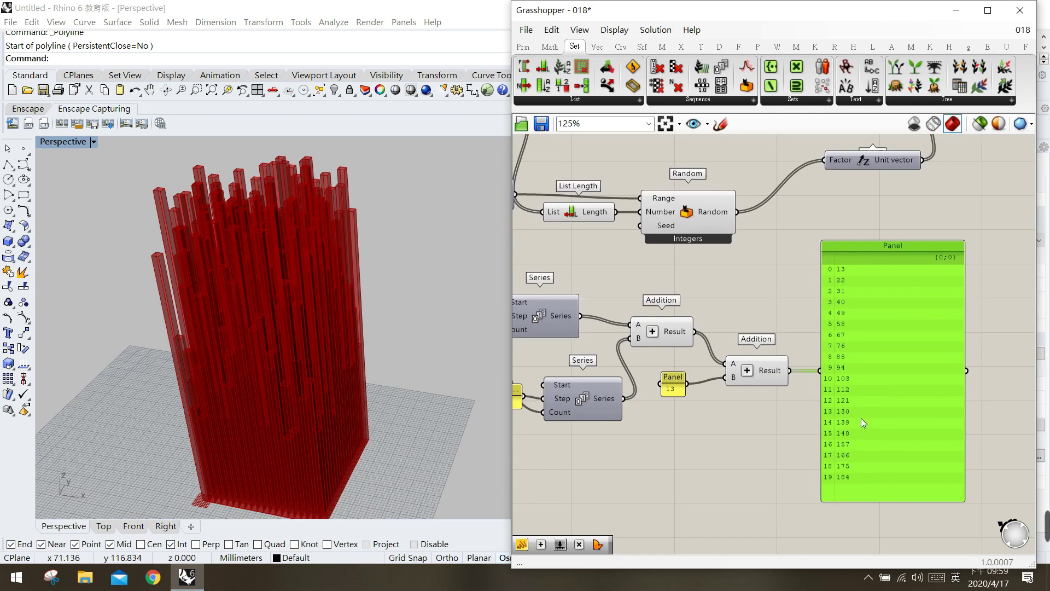
drag(866, 418, 853, 418)
drag(871, 309, 876, 311)
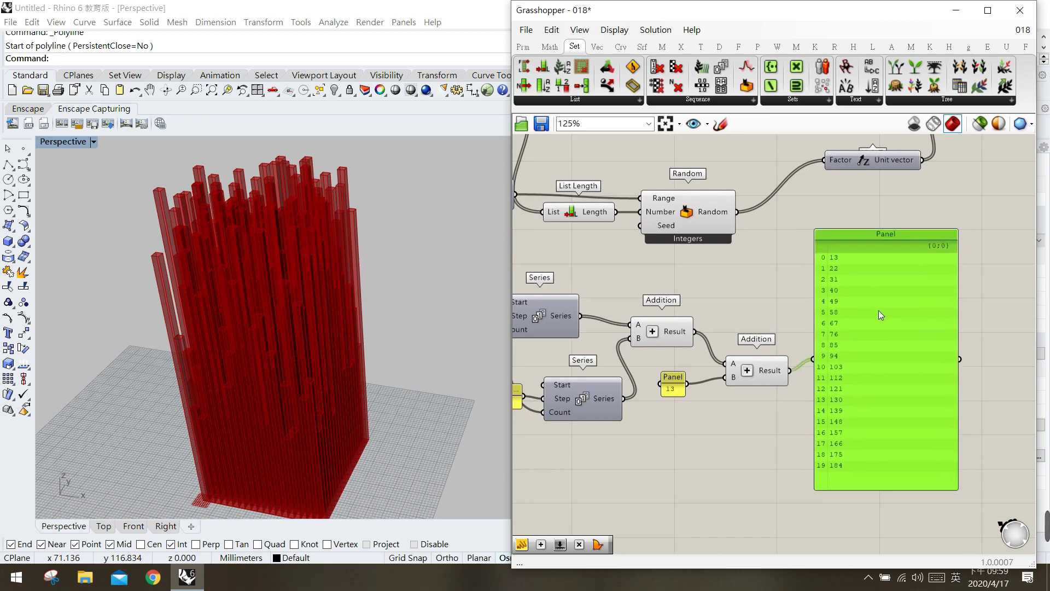
click(721, 125)
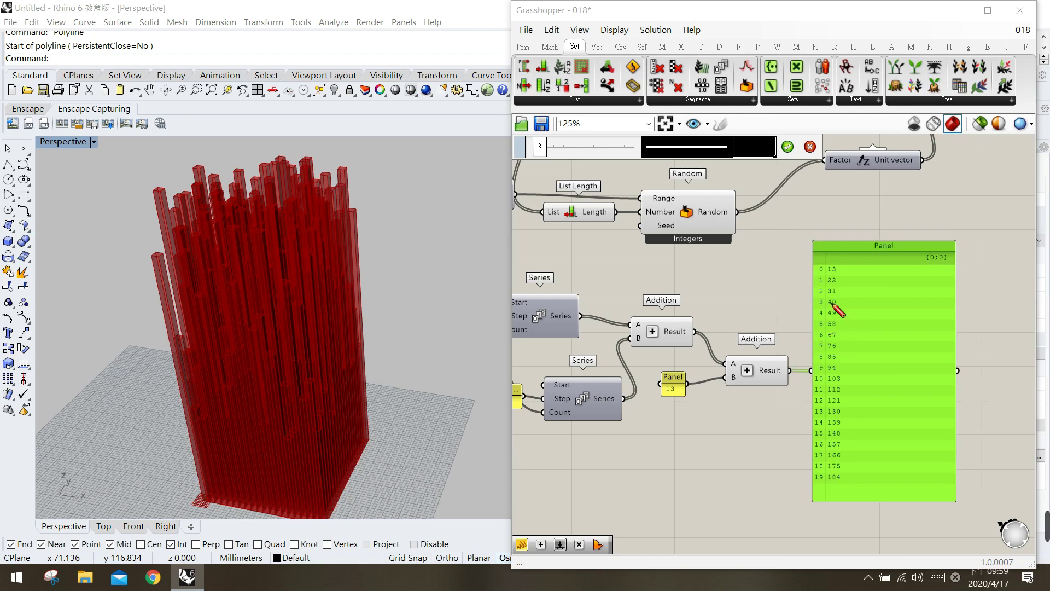
mouse_move(822, 295)
mouse_down()
mouse_move(832, 304)
mouse_move(845, 293)
mouse_move(821, 290)
mouse_up()
scroll(712, 392, down, 1)
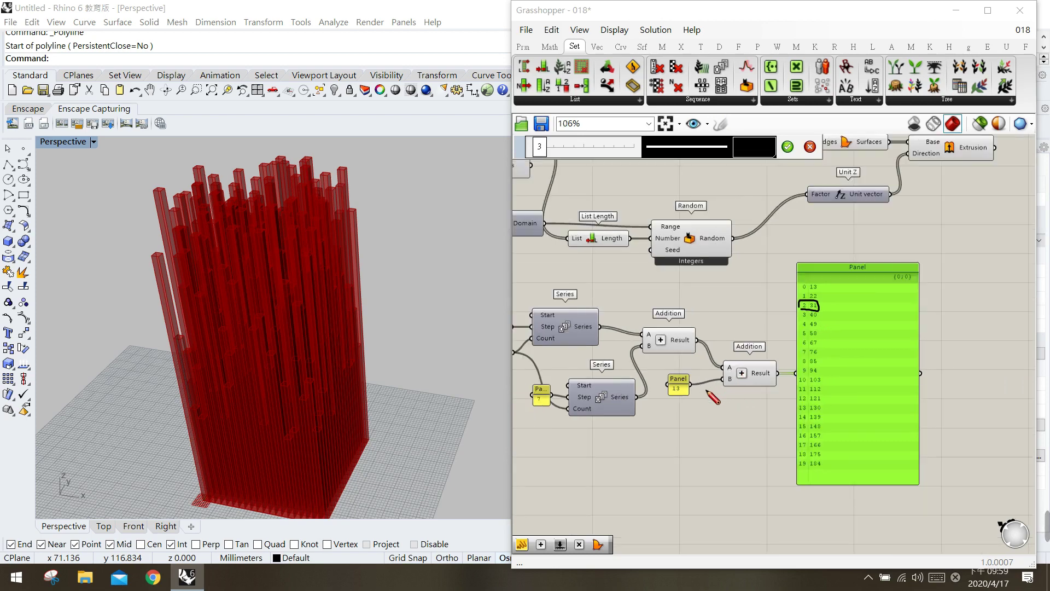
- Finish the sketch and move the Series and Addition components with their input panels slightly away from the results panel
right_click(773, 381)
right_drag(710, 384, 805, 363)
drag(851, 422, 569, 279)
drag(664, 311, 647, 317)
click(634, 447)
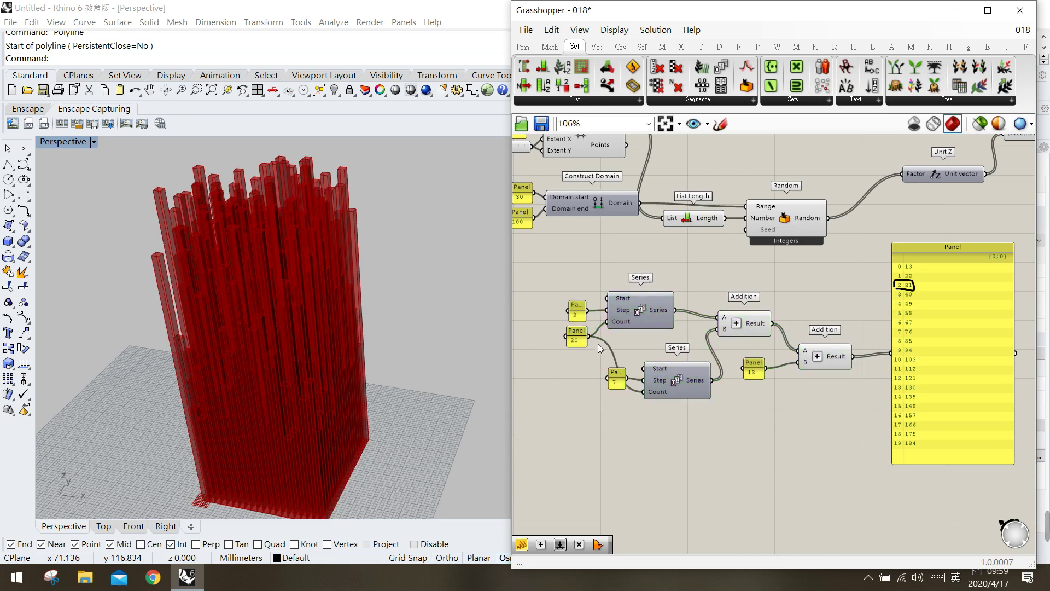
- Try to sketch another mark beside the outlined entry in the results panel
right_drag(800, 414, 751, 402)
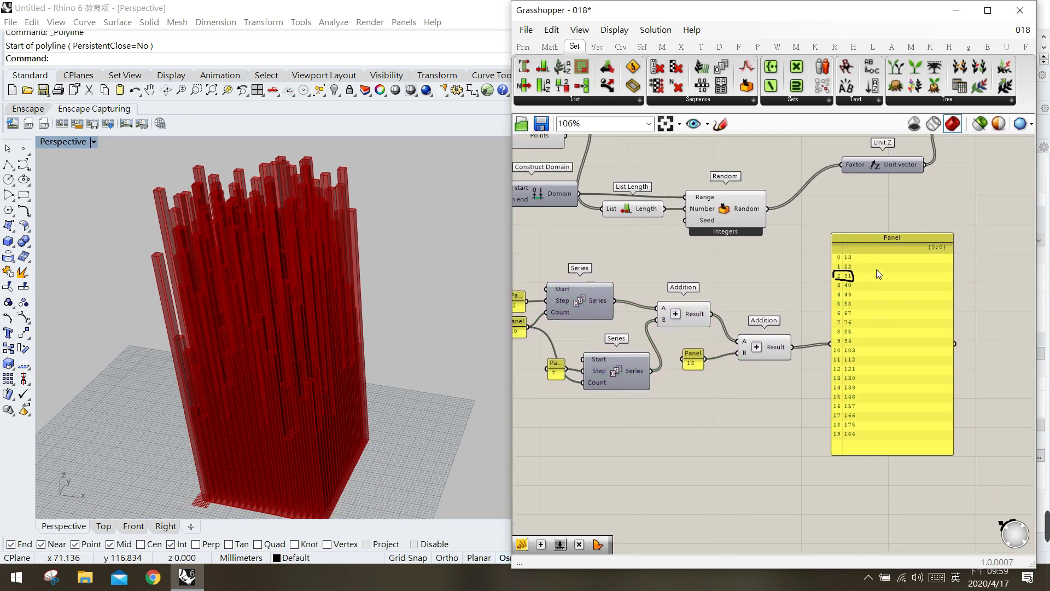
click(721, 124)
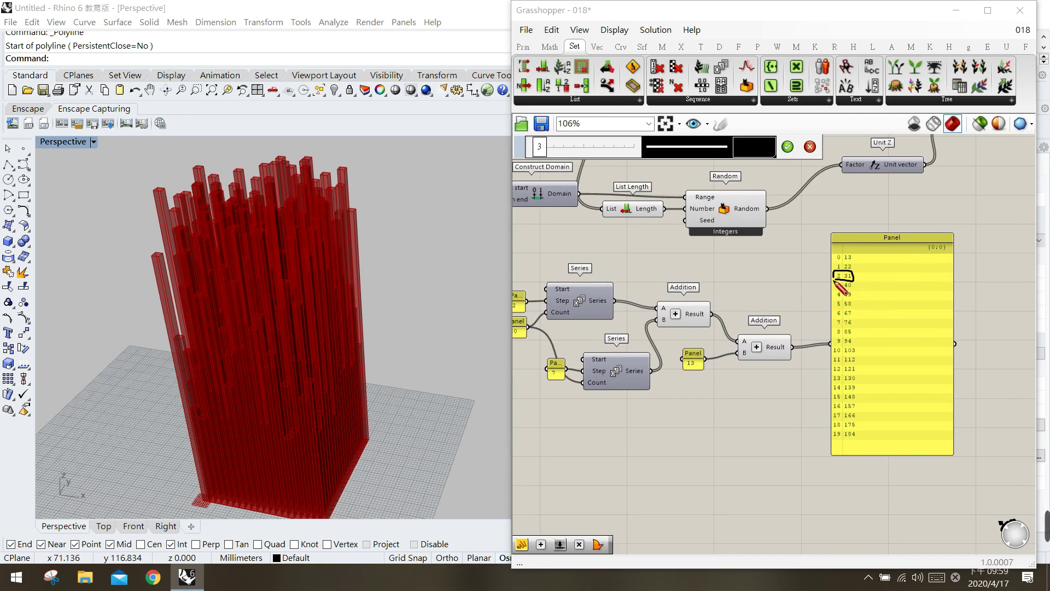
drag(857, 275, 863, 275)
key(Escape)
- Delete the whole Series and Addition group, including its panels and the sketch
right_drag(771, 408, 812, 435)
click(753, 244)
drag(930, 515, 538, 296)
key(Delete)
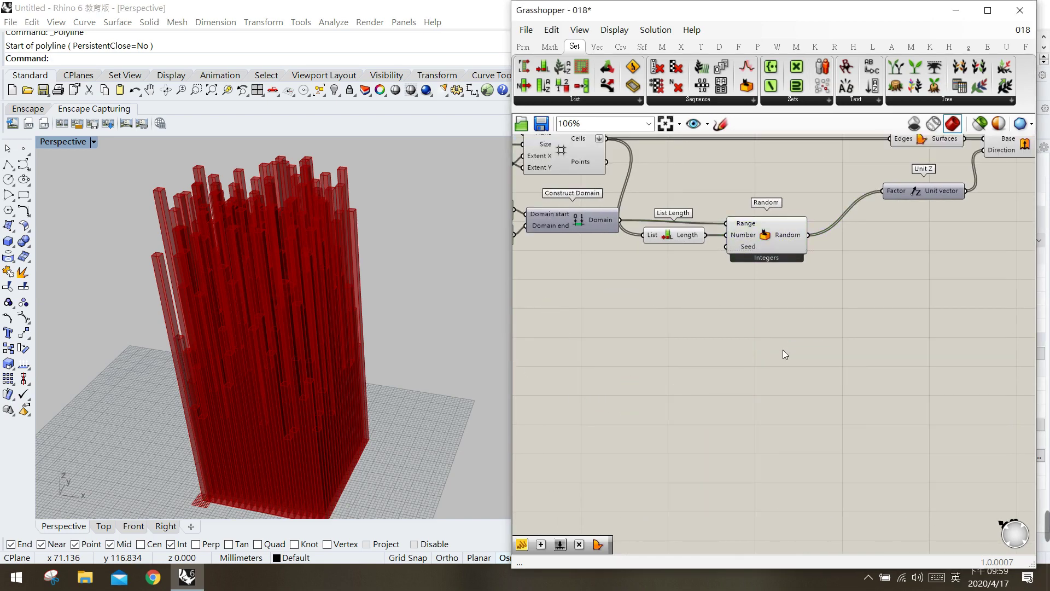
- Add a Number Slider with a value of 1 below List Length and connect it to Random's Seed input
right_drag(803, 322, 798, 366)
mouse_move(743, 294)
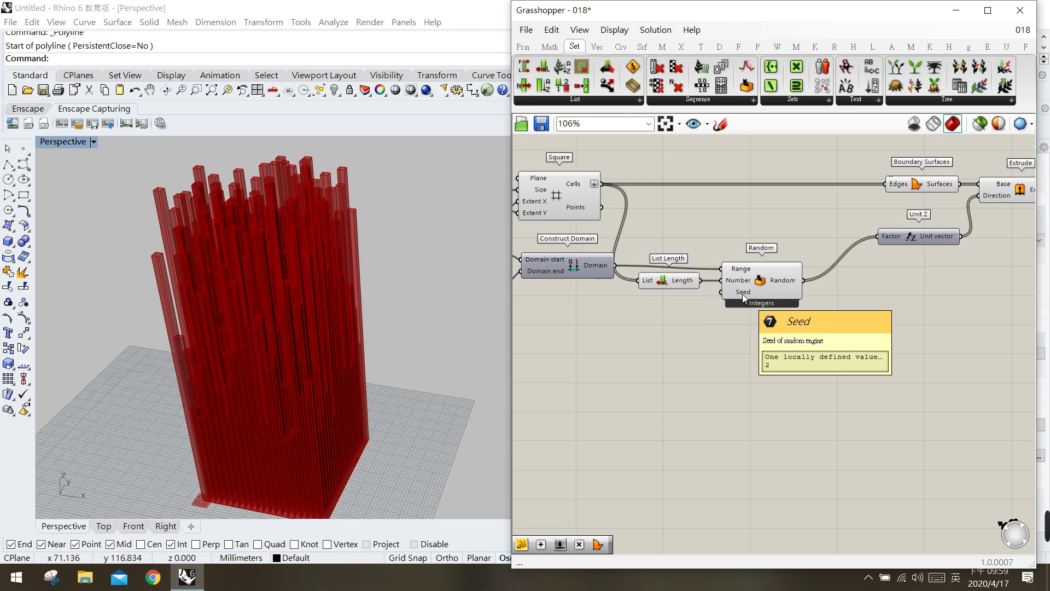
double_click(649, 346)
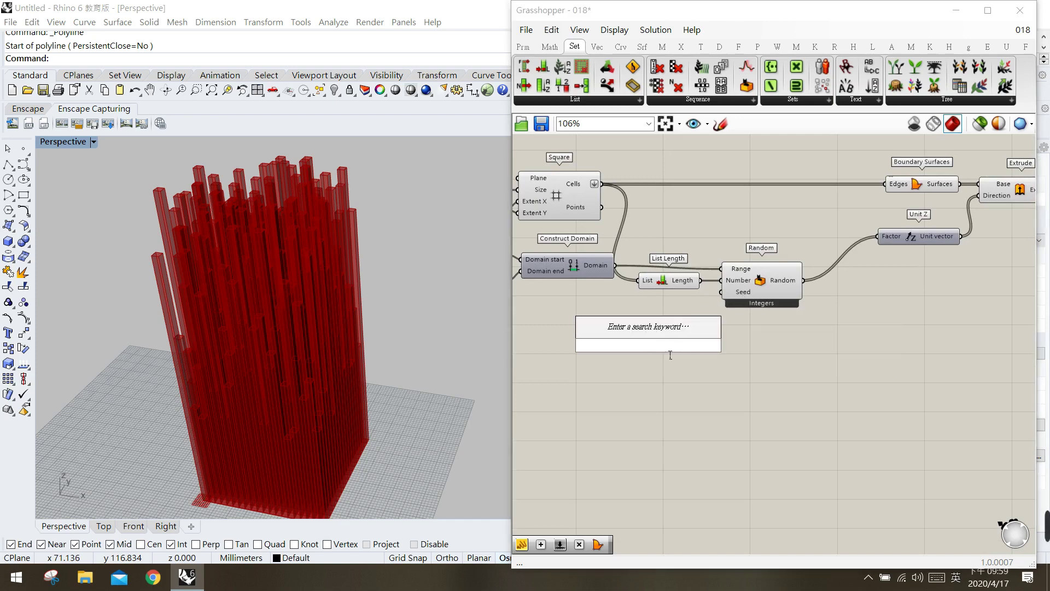
text(1<20)
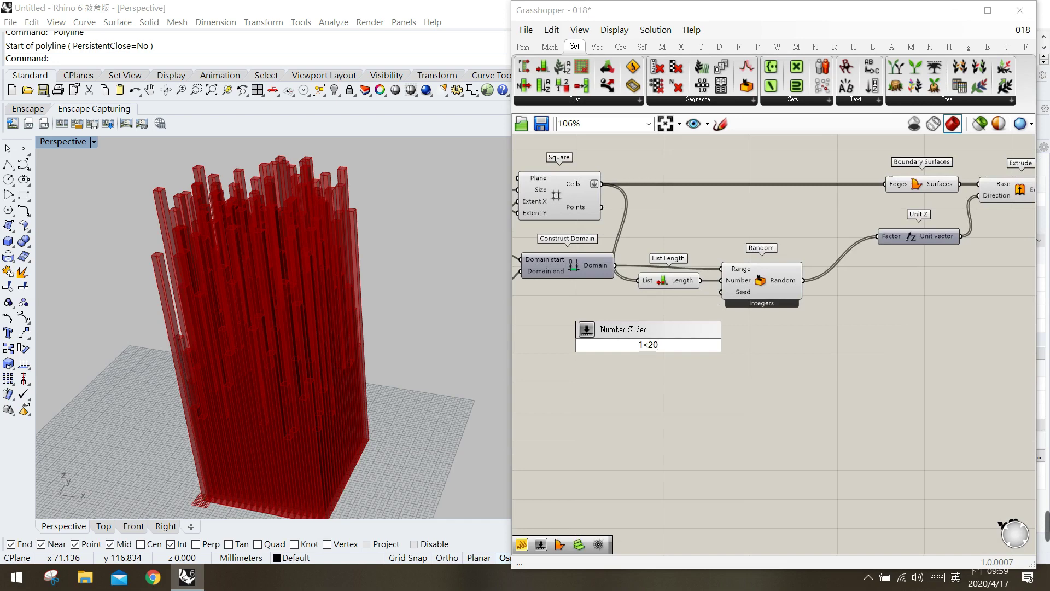
key(Return)
drag(670, 351, 658, 308)
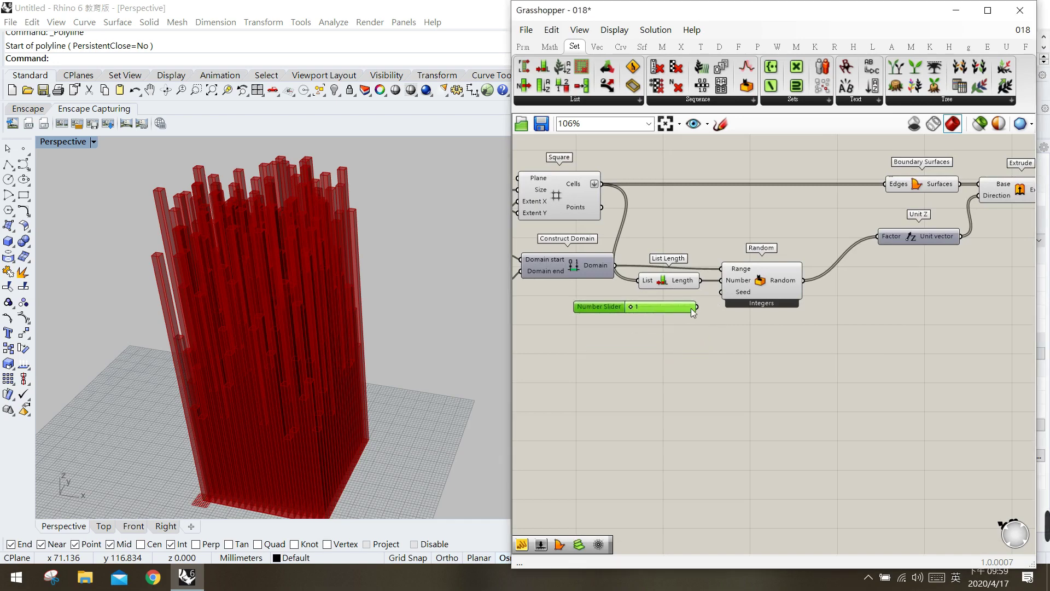
- Set the Number Slider feeding Random's Seed input to 9
click(743, 293)
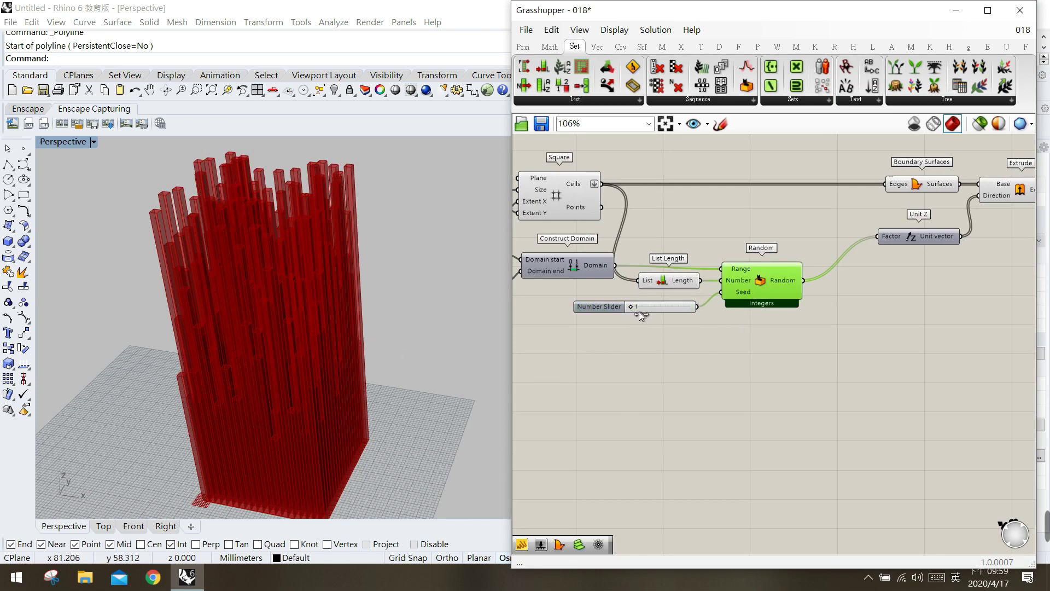
mouse_move(652, 312)
mouse_down()
mouse_move(686, 313)
mouse_move(648, 311)
mouse_move(659, 312)
mouse_up()
click(714, 391)
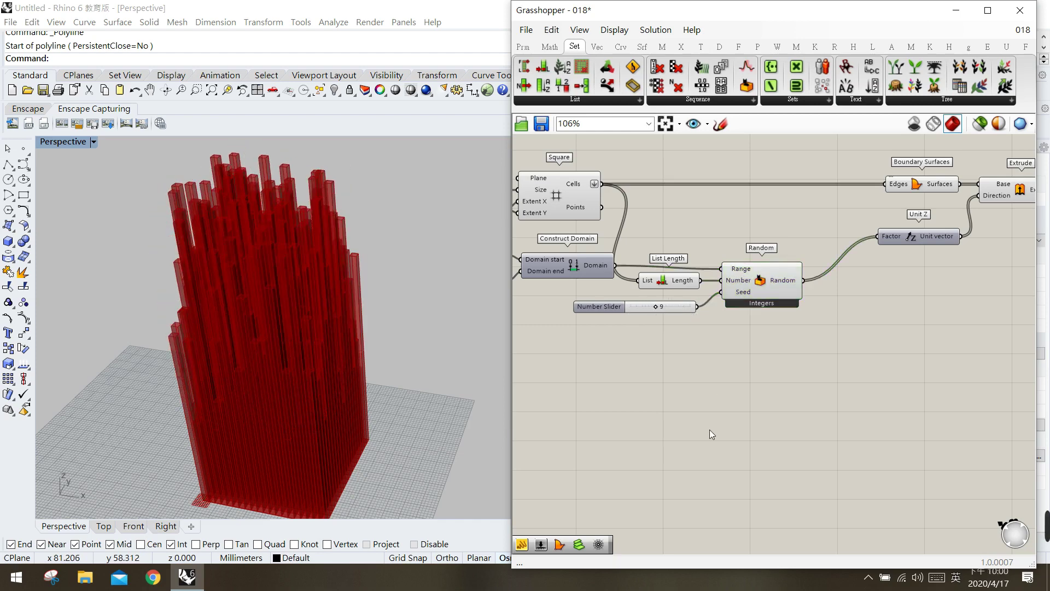
right_drag(736, 381, 729, 388)
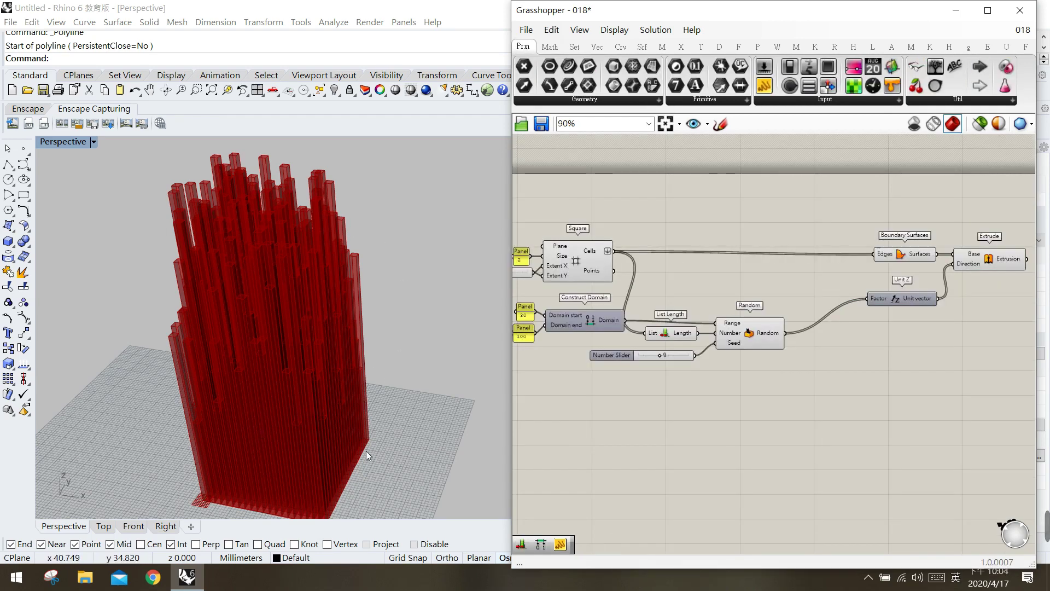
- Add a Custom Preview component and place it beside the Extrude component
right_drag(953, 346, 921, 341)
drag(975, 340, 818, 251)
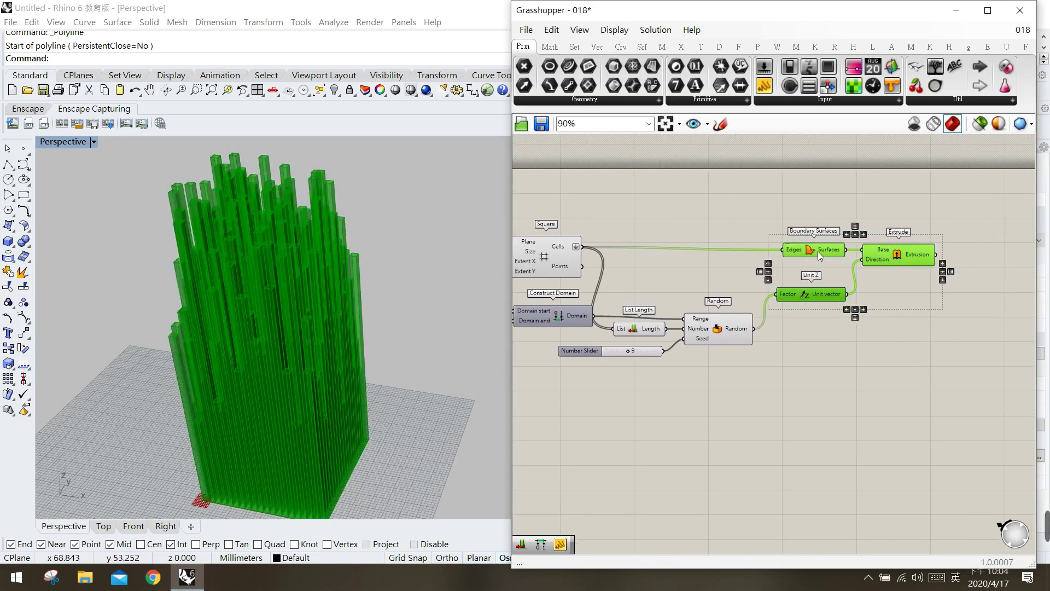
click(825, 418)
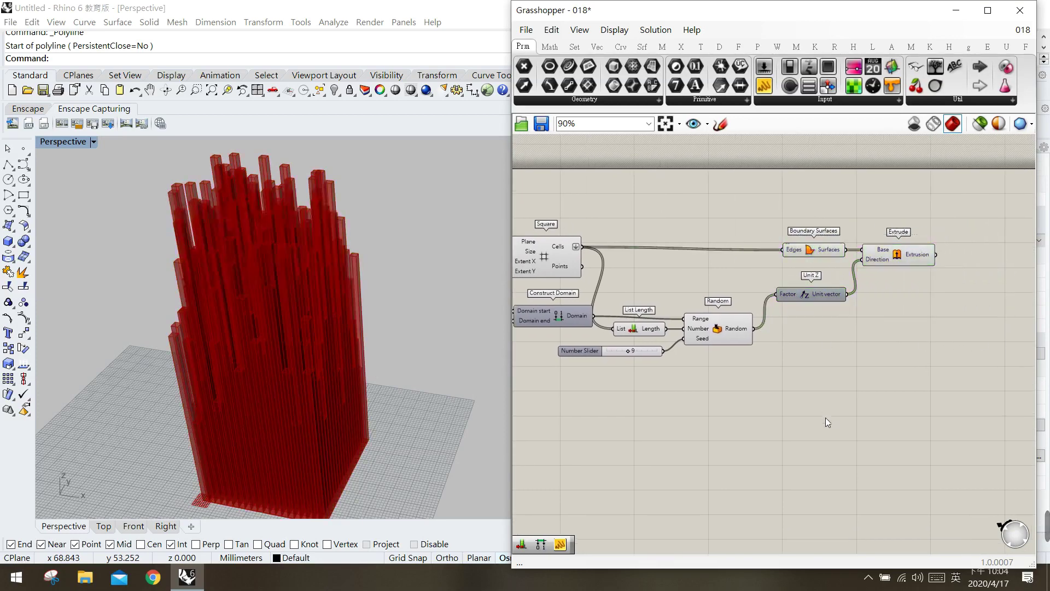
click(720, 48)
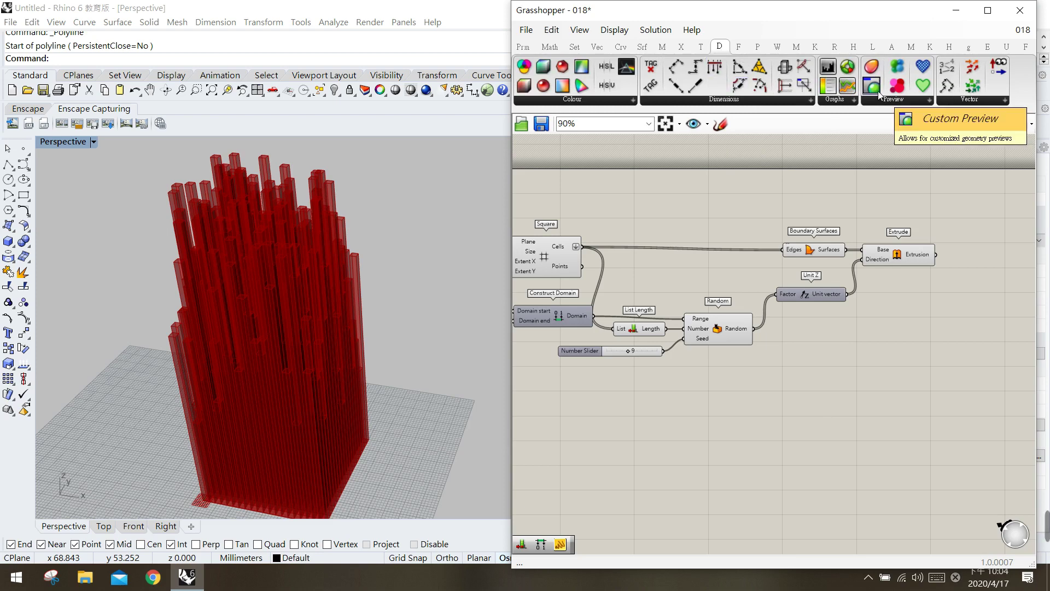
drag(878, 94, 990, 289)
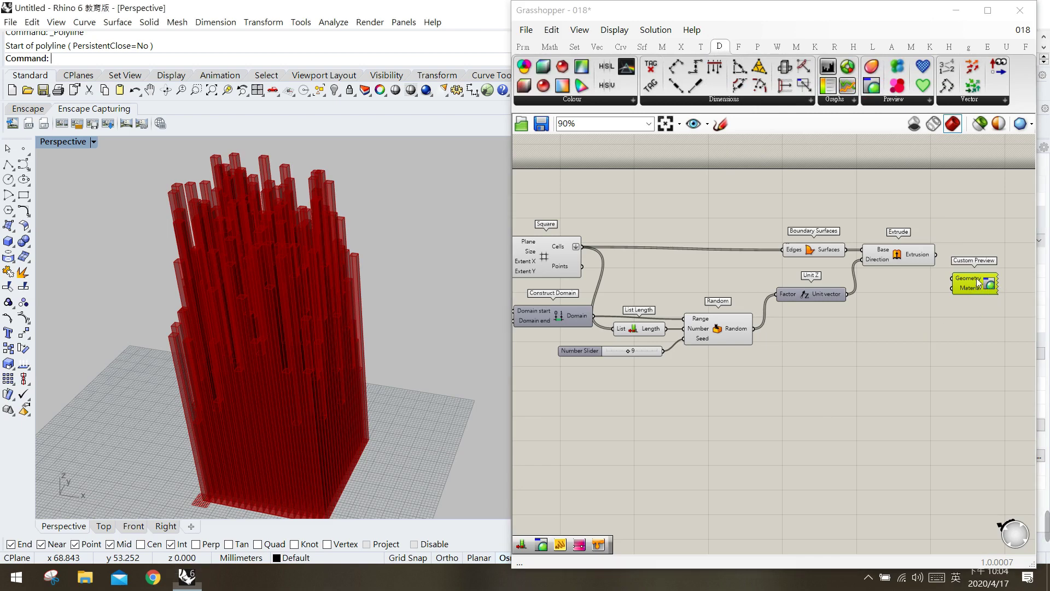
drag(984, 284, 996, 257)
- Add a Gradient component below Extrude, between Random and Custom Preview
click(524, 47)
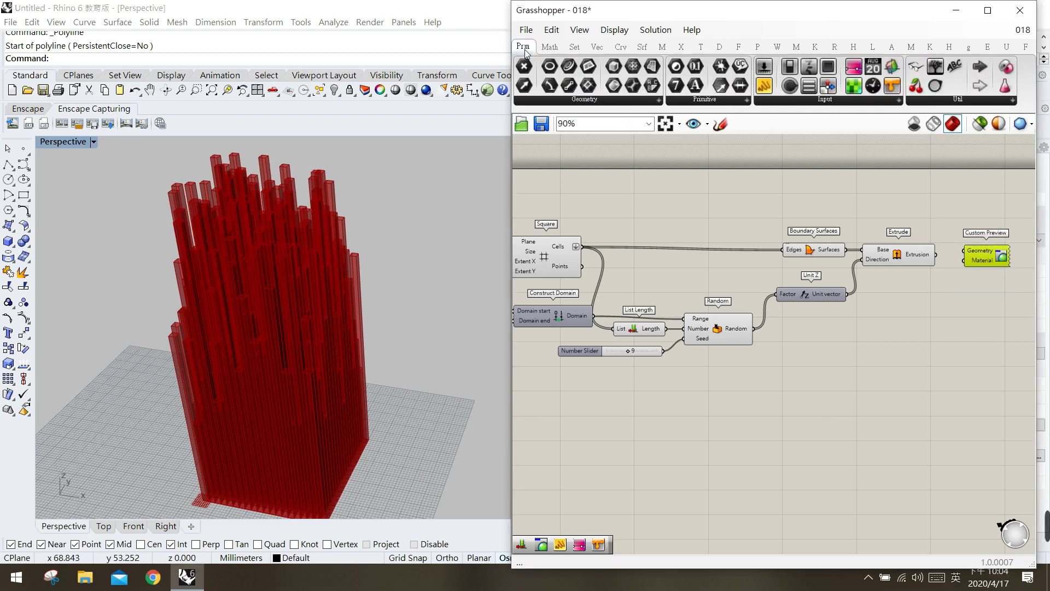
click(838, 103)
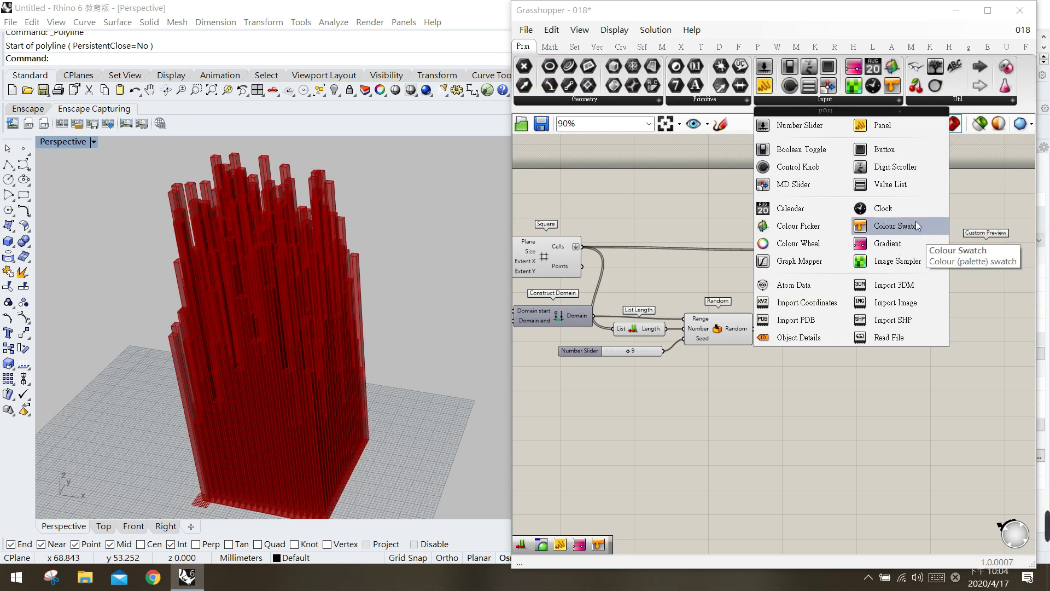
click(903, 247)
click(915, 337)
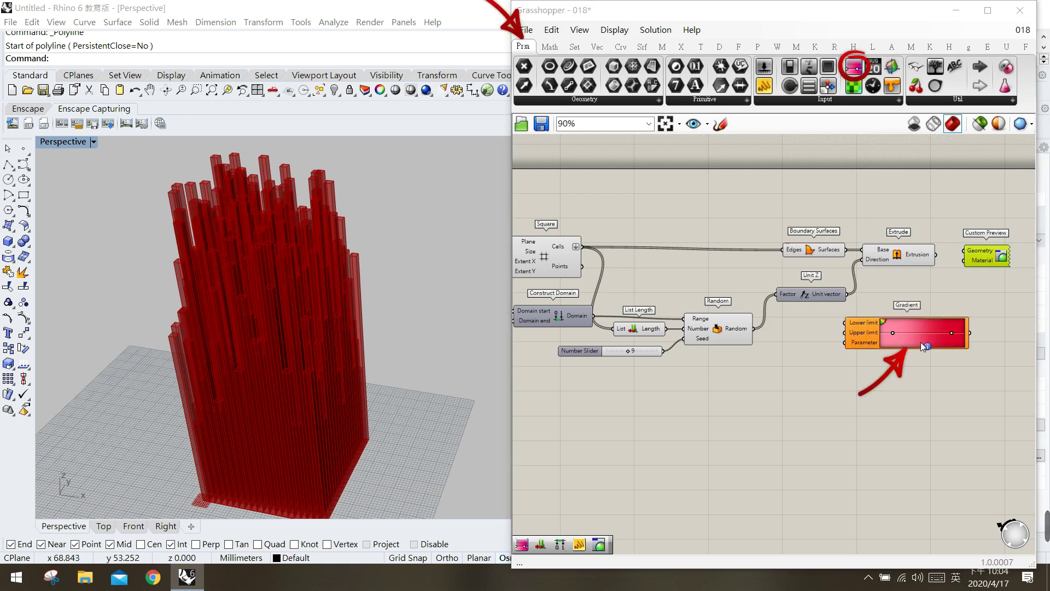
scroll(923, 346, up, 2)
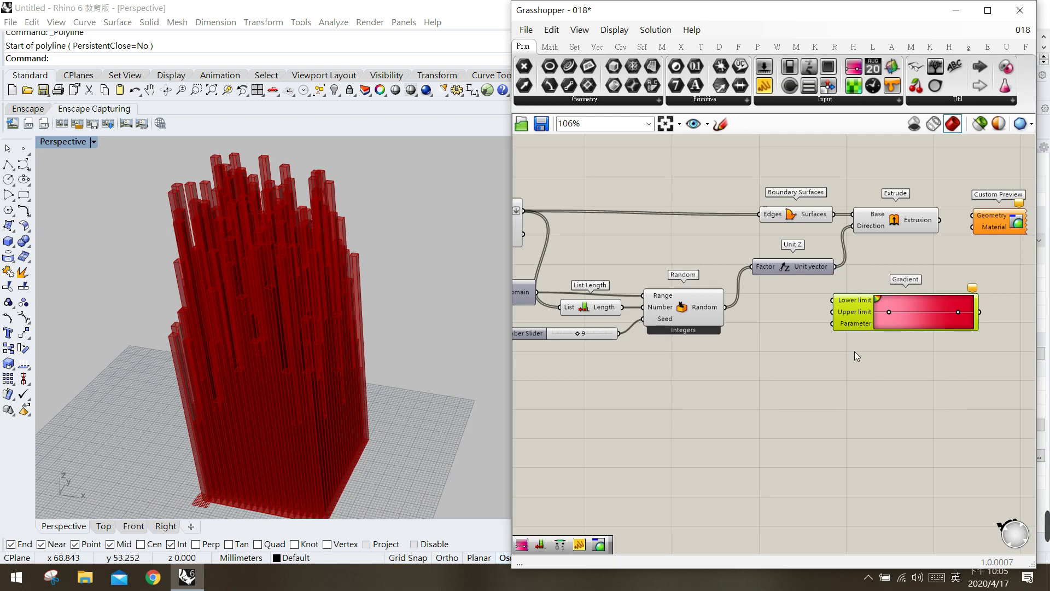
- Attach a panel to Random's output to check the height values against the extrusion, and delete the panel
drag(769, 272, 770, 268)
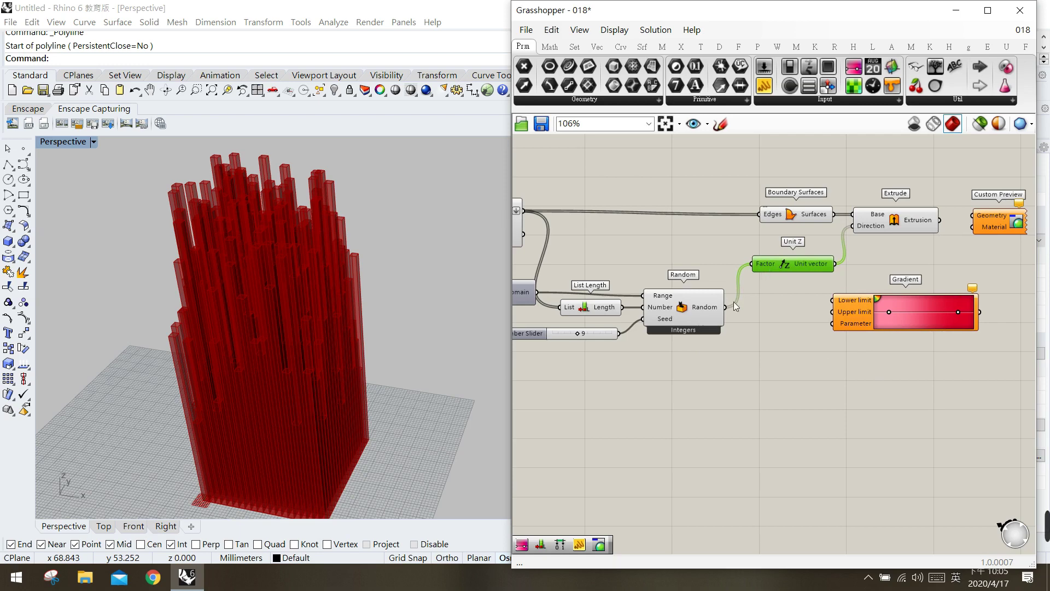
click(701, 299)
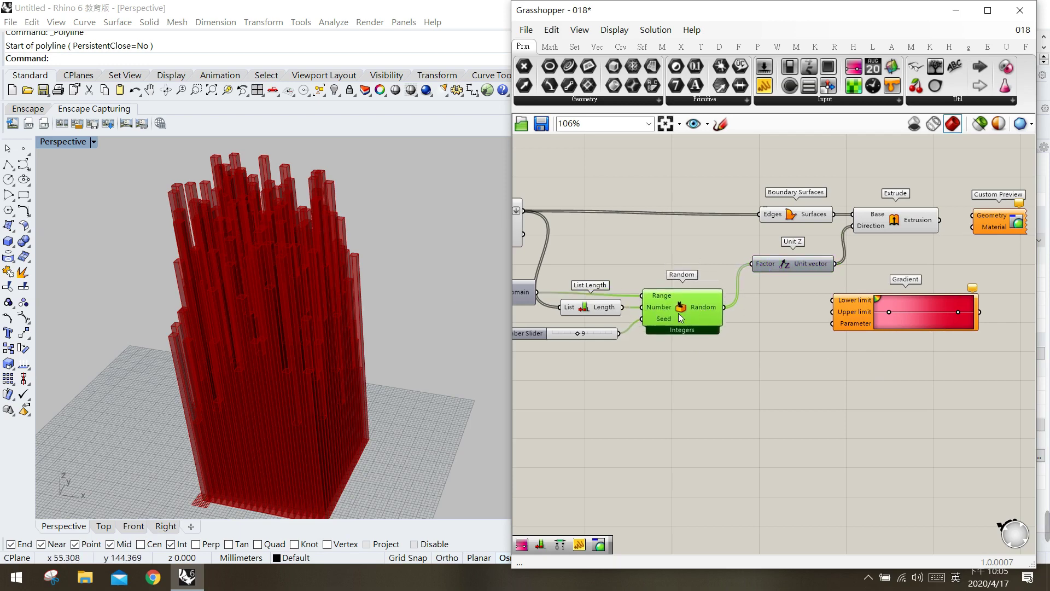
drag(765, 85, 763, 361)
drag(724, 307, 722, 368)
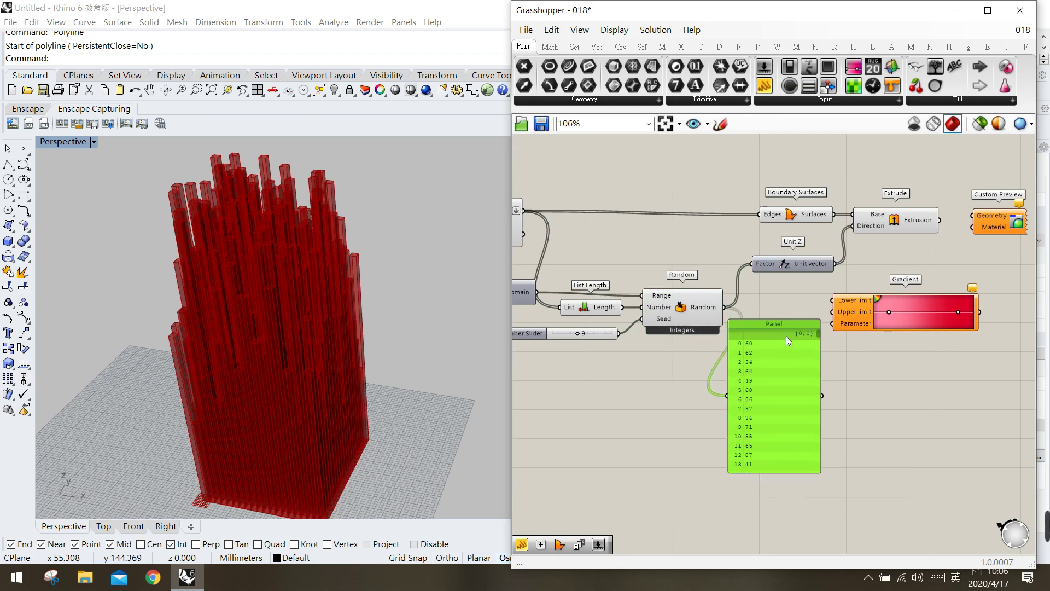
click(904, 226)
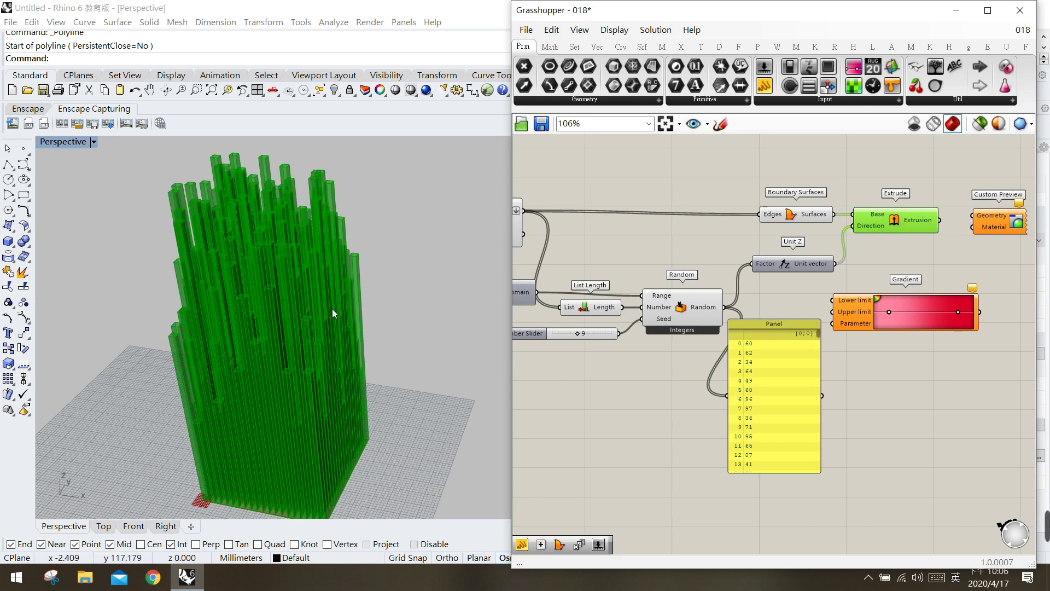
click(787, 435)
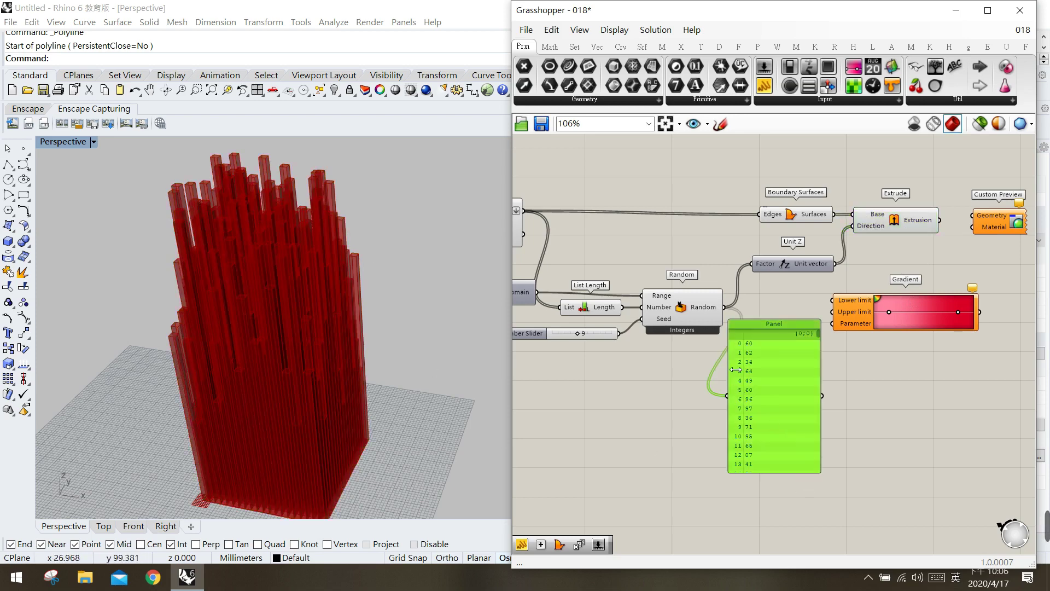
click(692, 311)
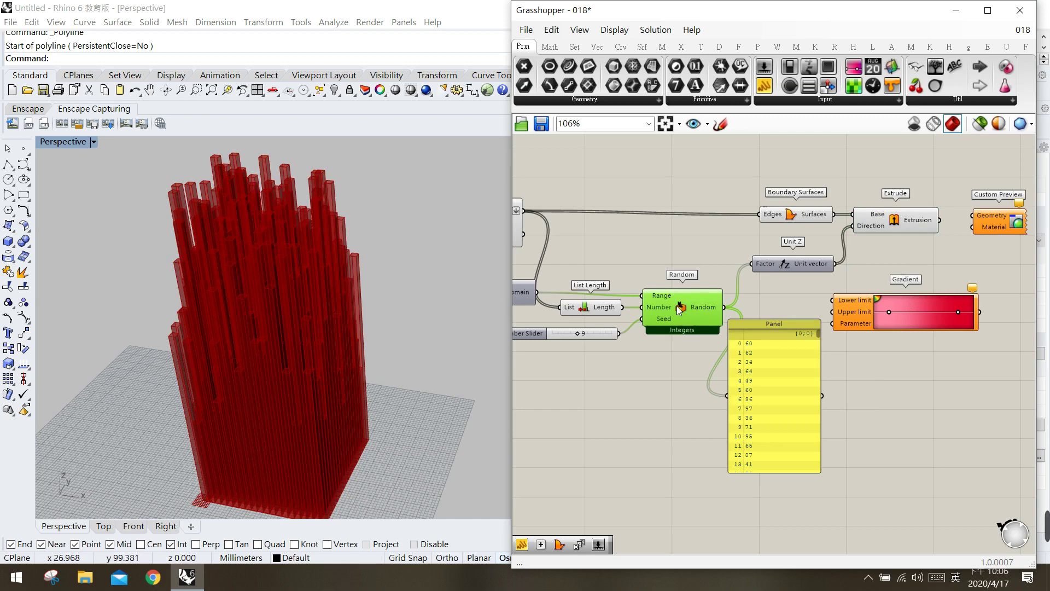
click(769, 382)
key(Delete)
- Add a Deconstruct Domain component below the seed's Number Slider
right_drag(655, 349, 794, 359)
click(631, 300)
drag(599, 347, 547, 294)
drag(563, 365, 538, 262)
click(583, 386)
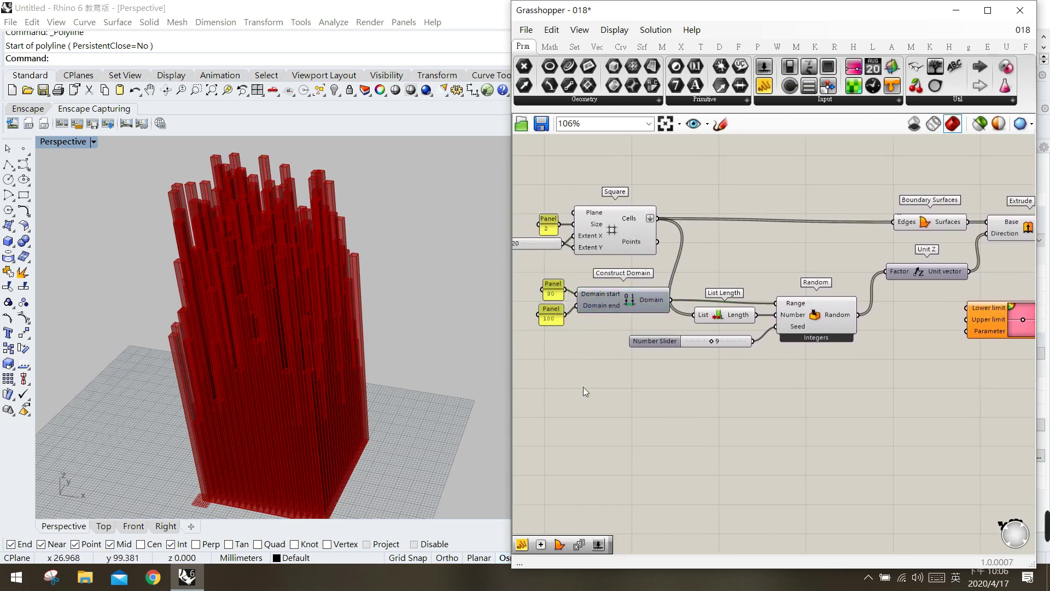
right_drag(765, 405, 721, 392)
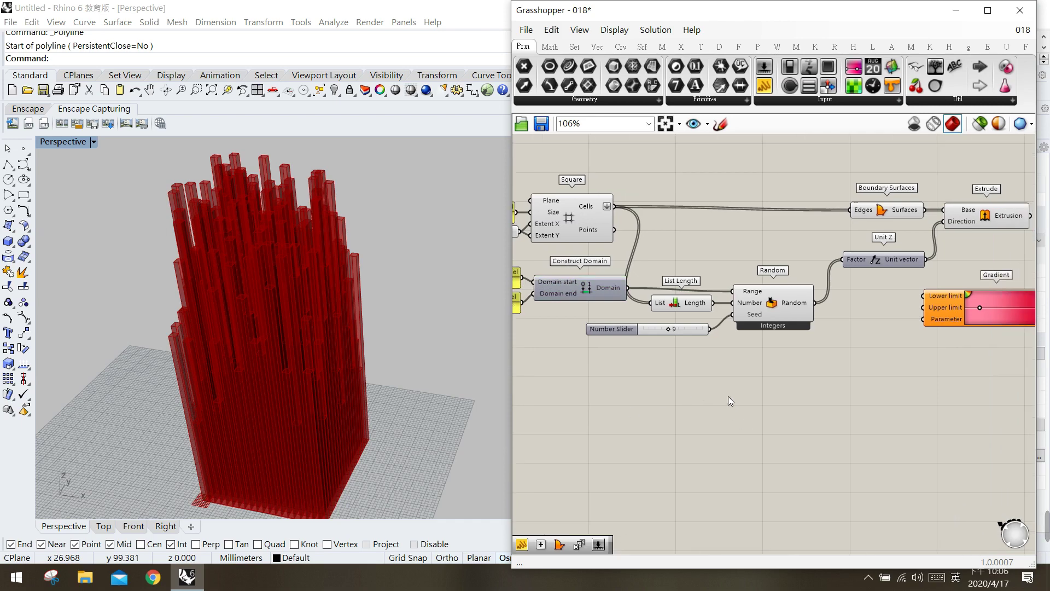
click(549, 46)
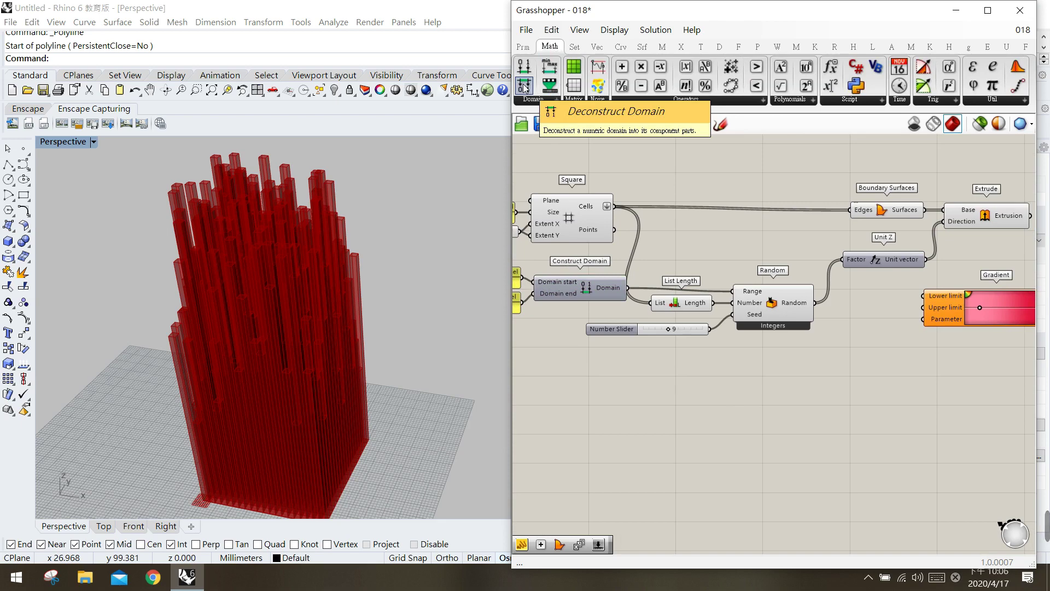
drag(524, 87, 688, 399)
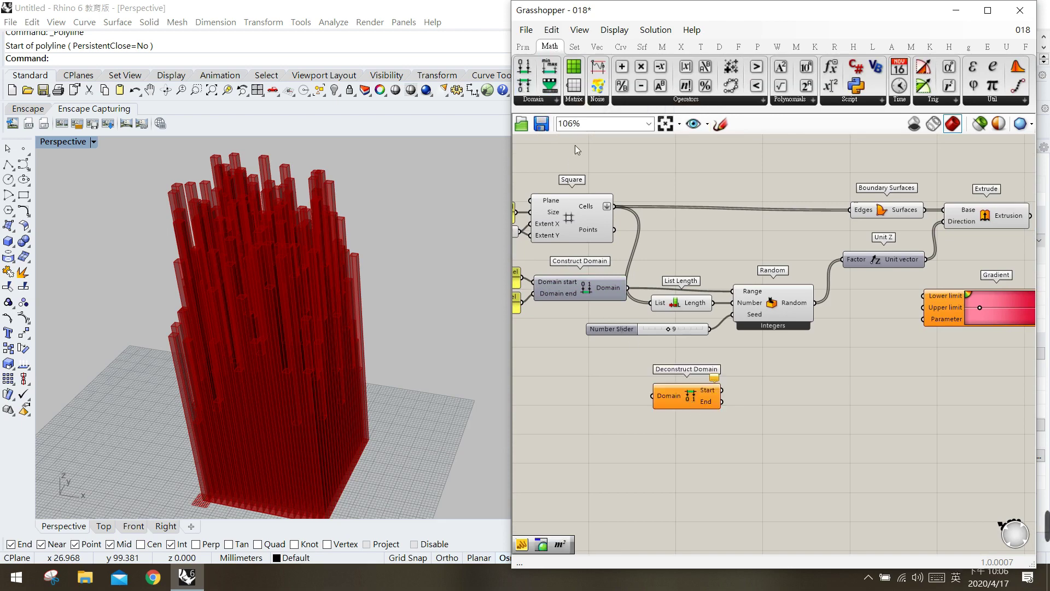
- Check the Construct Domain component's two input panels, and move Construct Domain and Deconstruct Domain slightly up
click(540, 104)
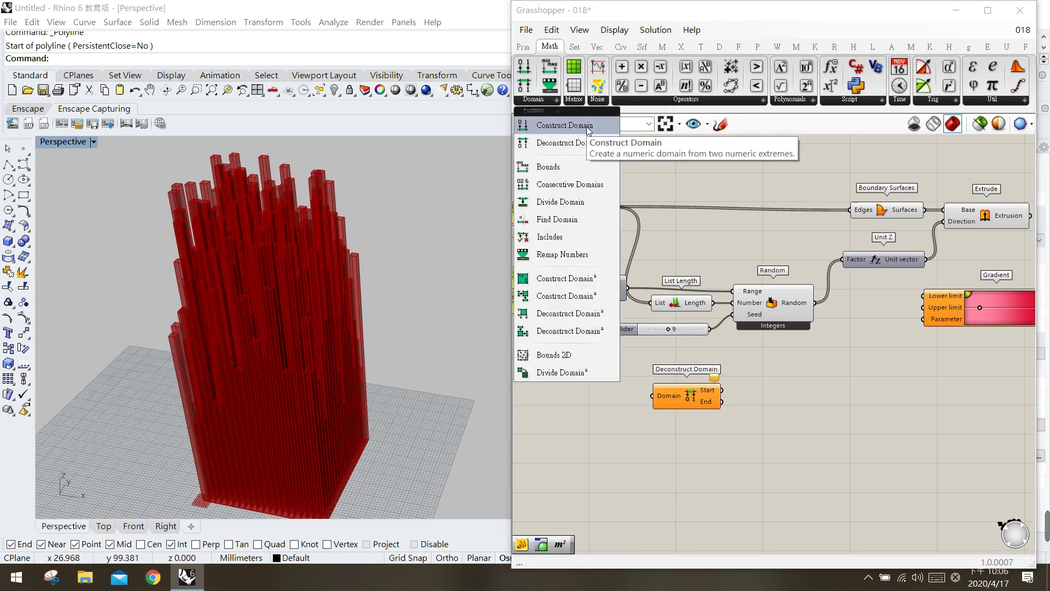
click(652, 288)
right_drag(652, 287, 725, 283)
click(661, 278)
click(584, 282)
click(583, 304)
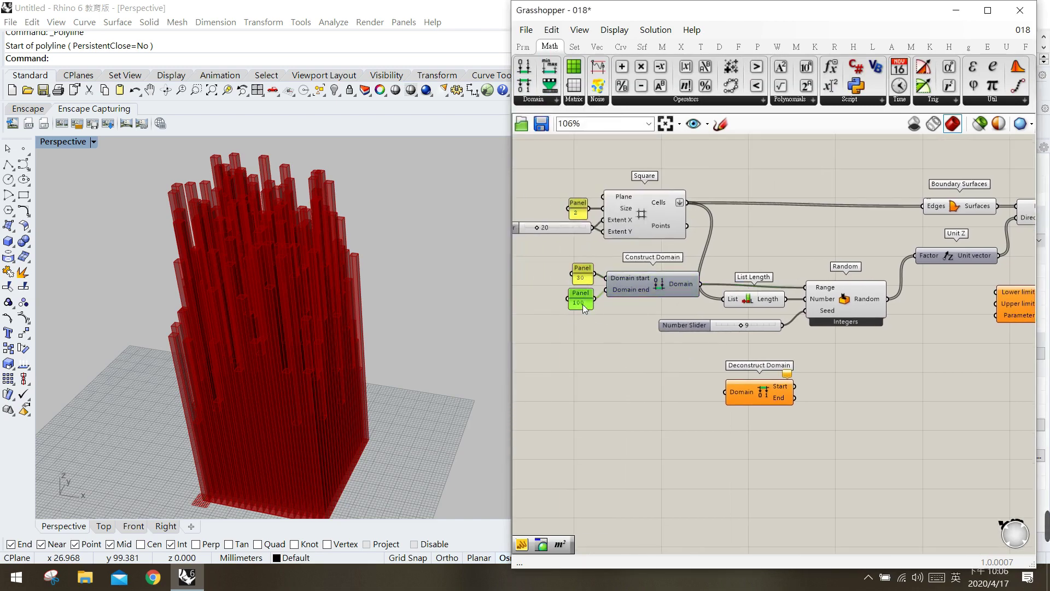
drag(643, 287, 645, 283)
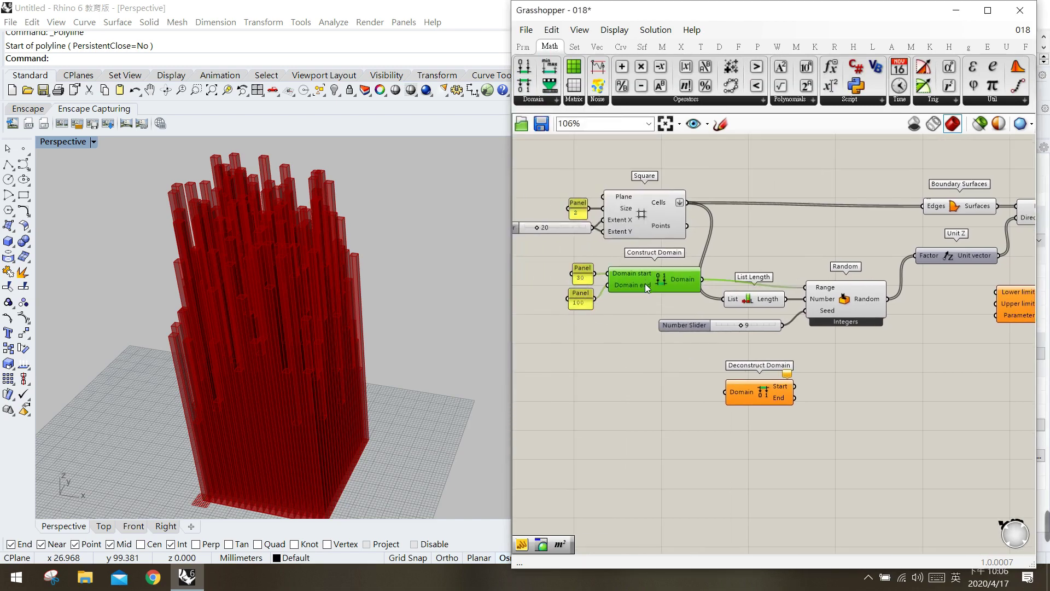
mouse_move(750, 396)
mouse_down()
mouse_move(748, 374)
mouse_move(753, 381)
mouse_up()
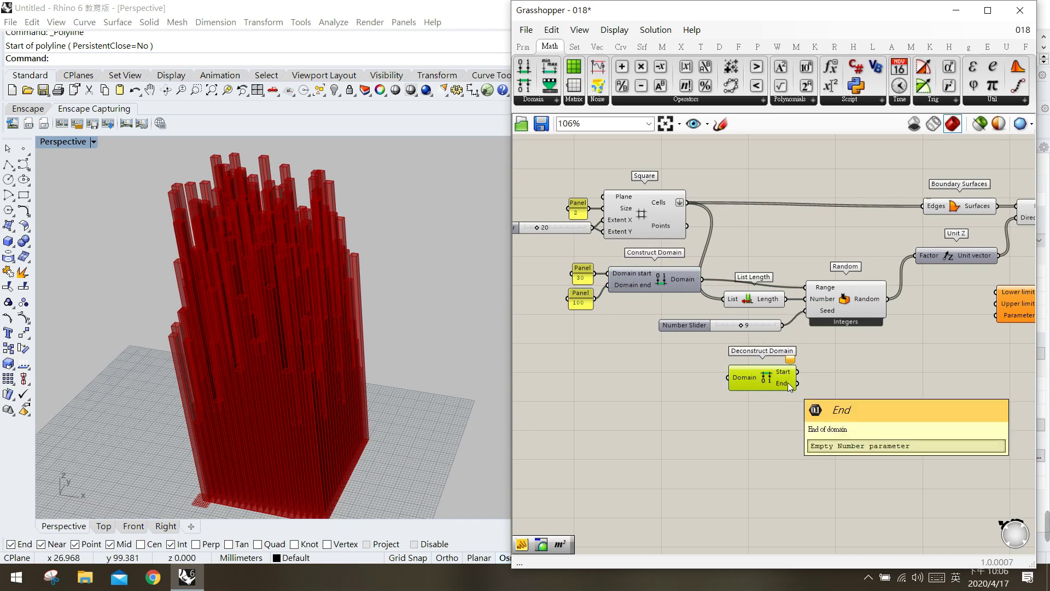
- Connect Construct Domain's output to Deconstruct Domain's Domain input and place Deconstruct Domain between Random and Gradient
click(665, 281)
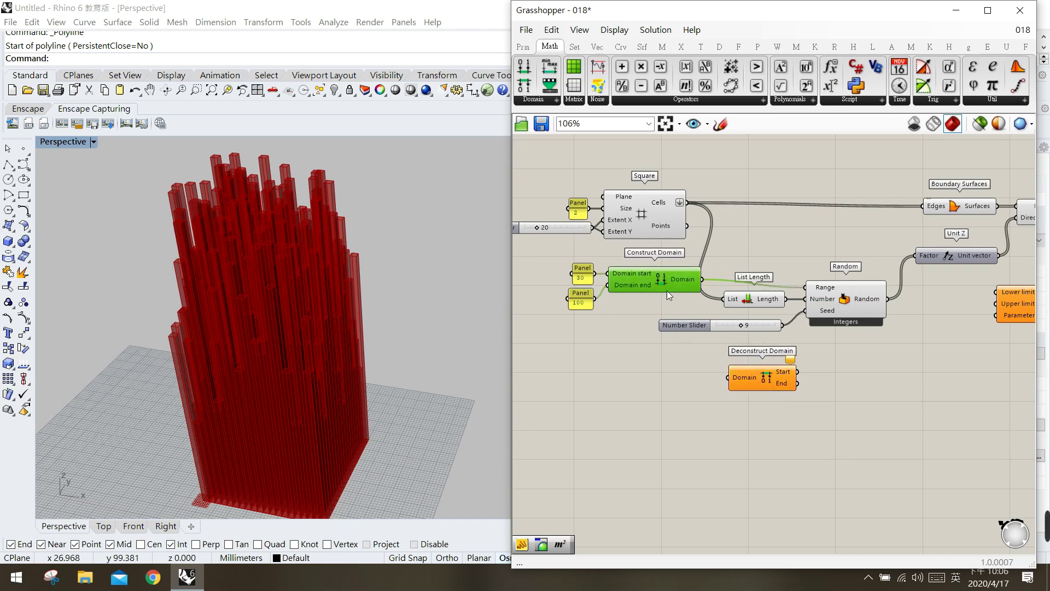
drag(702, 279, 741, 384)
right_drag(787, 411, 746, 410)
click(727, 379)
drag(726, 379, 913, 299)
right_drag(912, 355, 851, 367)
drag(853, 319, 848, 312)
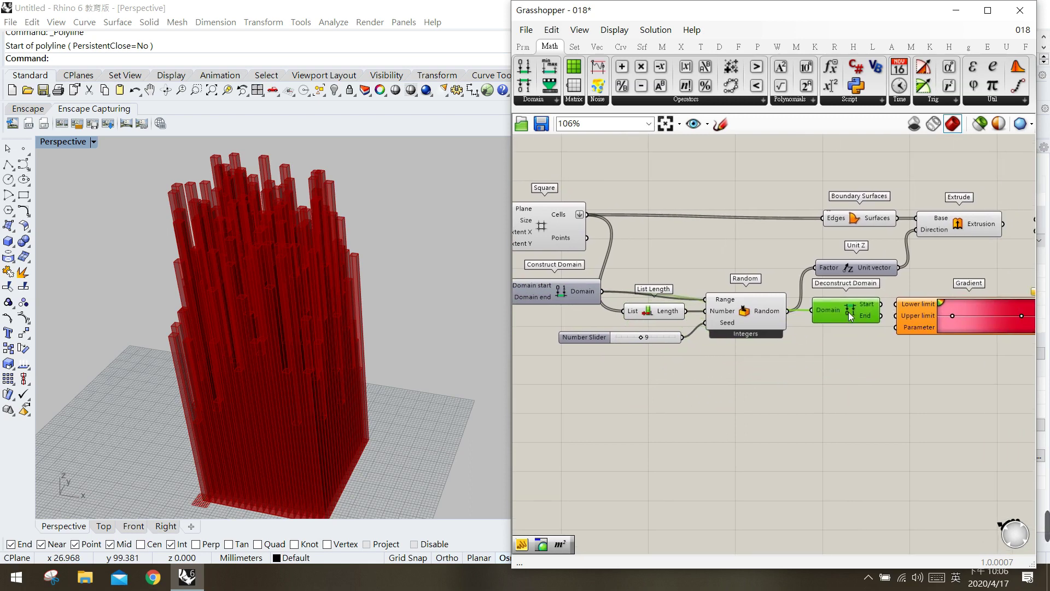
- Connect Deconstruct Domain's Start and End outputs to Gradient's Lower limit and Upper limit, and align the two components
right_drag(880, 361, 813, 373)
drag(784, 327, 784, 332)
click(853, 348)
drag(852, 334, 861, 343)
click(823, 340)
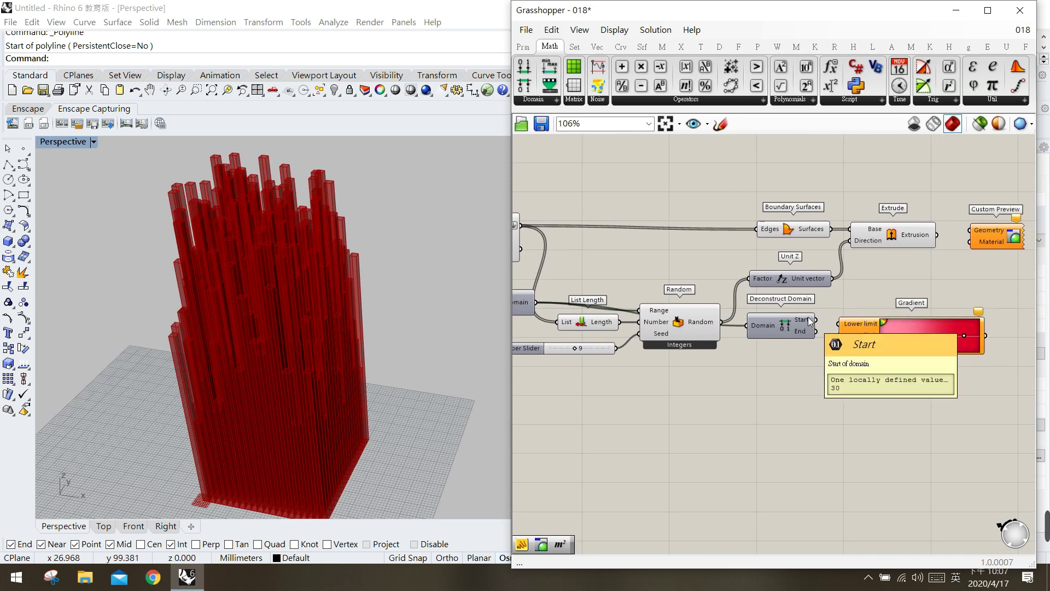
mouse_move(799, 332)
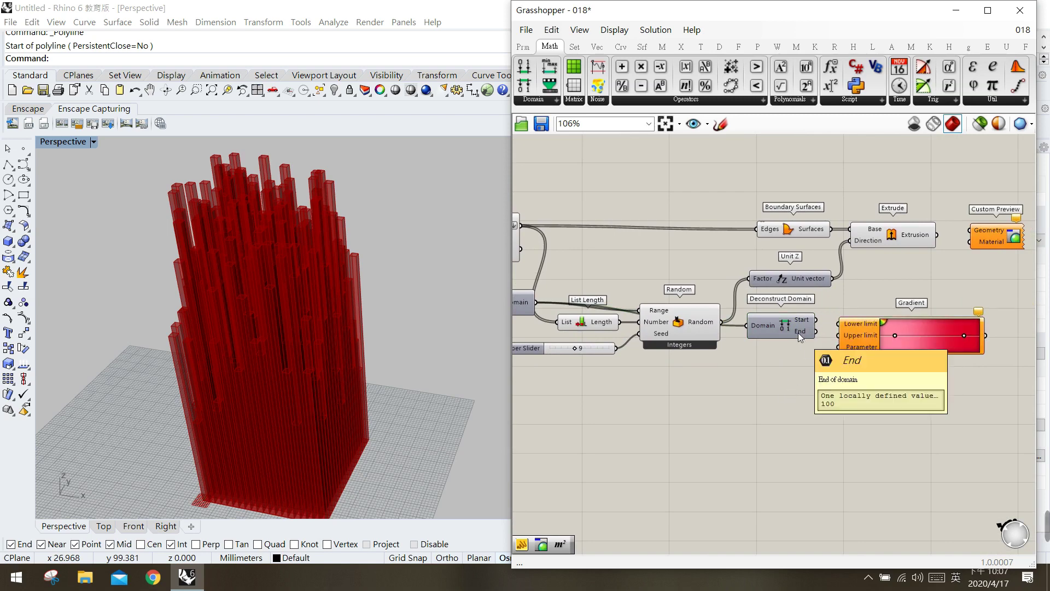
mouse_move(853, 326)
mouse_down()
mouse_move(823, 323)
mouse_move(854, 339)
mouse_up()
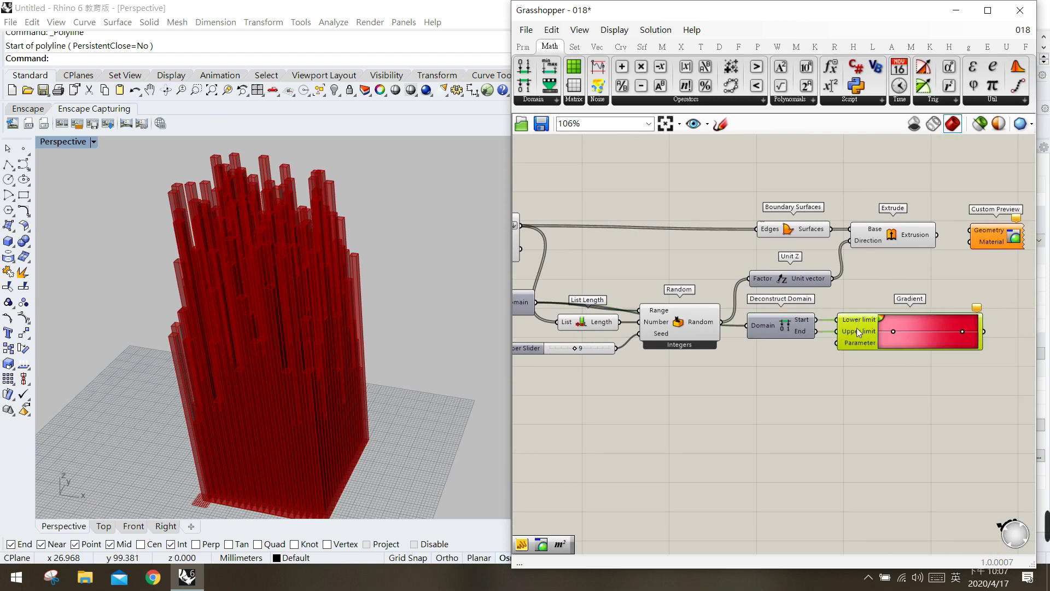
- Connect Random's output to Gradient's Parameter input
click(789, 360)
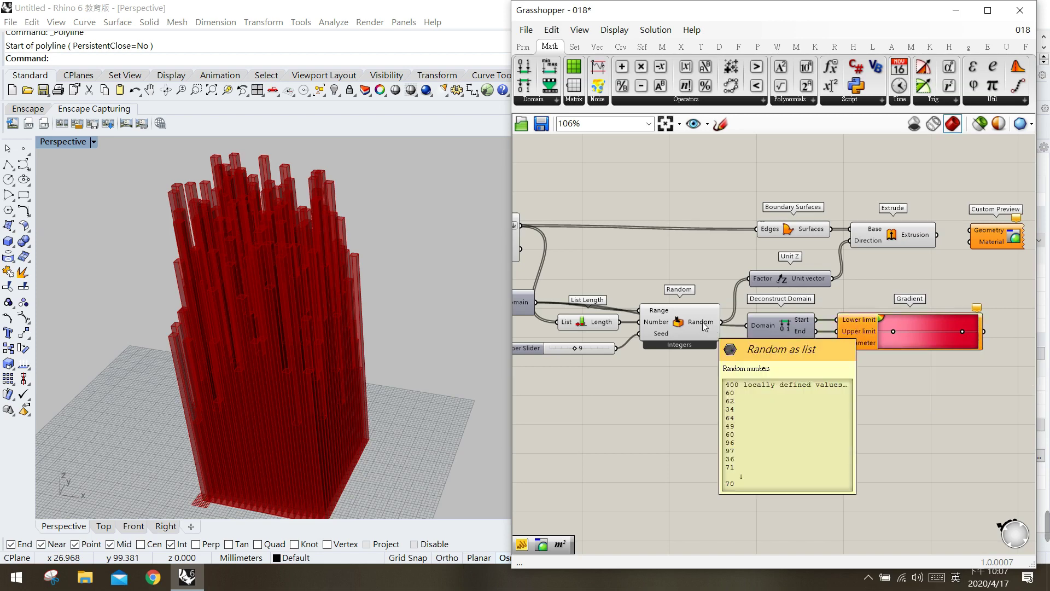
click(706, 327)
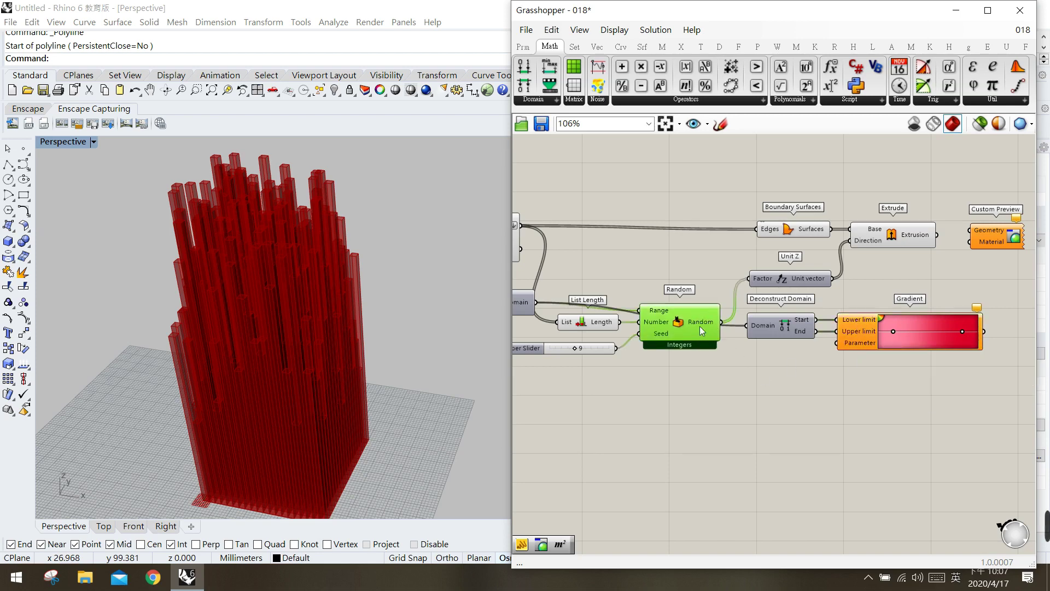
mouse_move(698, 323)
drag(721, 323, 838, 343)
click(851, 392)
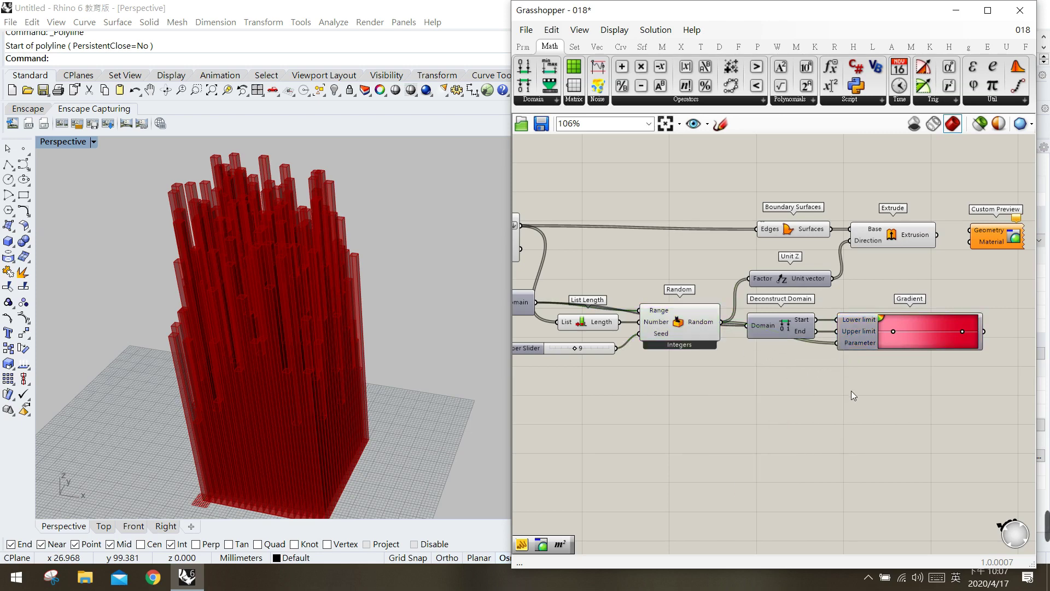
- Move the Custom Preview component slightly farther from Extrude
right_drag(894, 395, 837, 415)
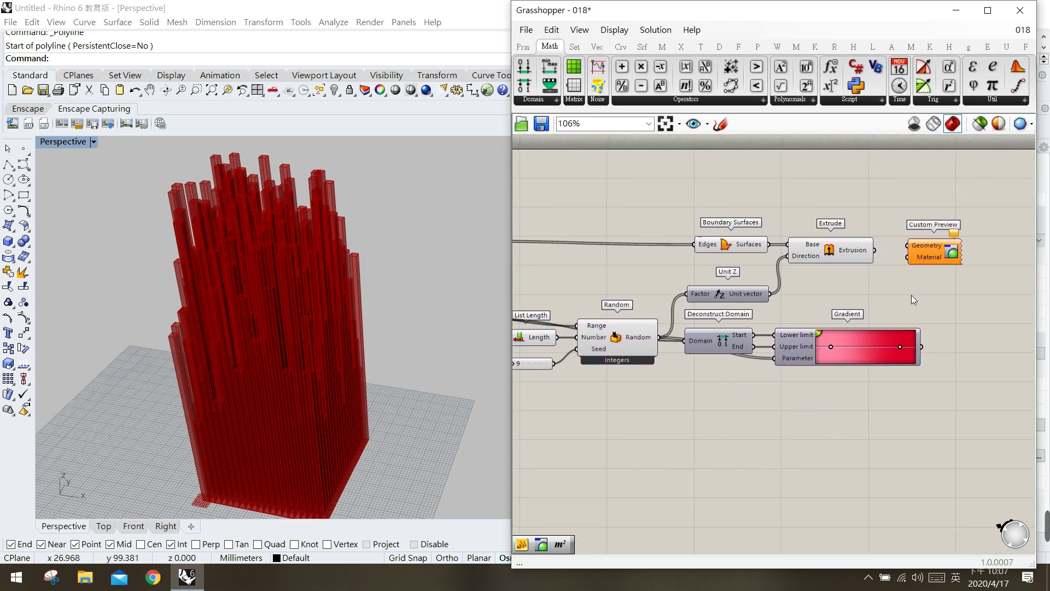
drag(931, 258, 954, 267)
click(855, 326)
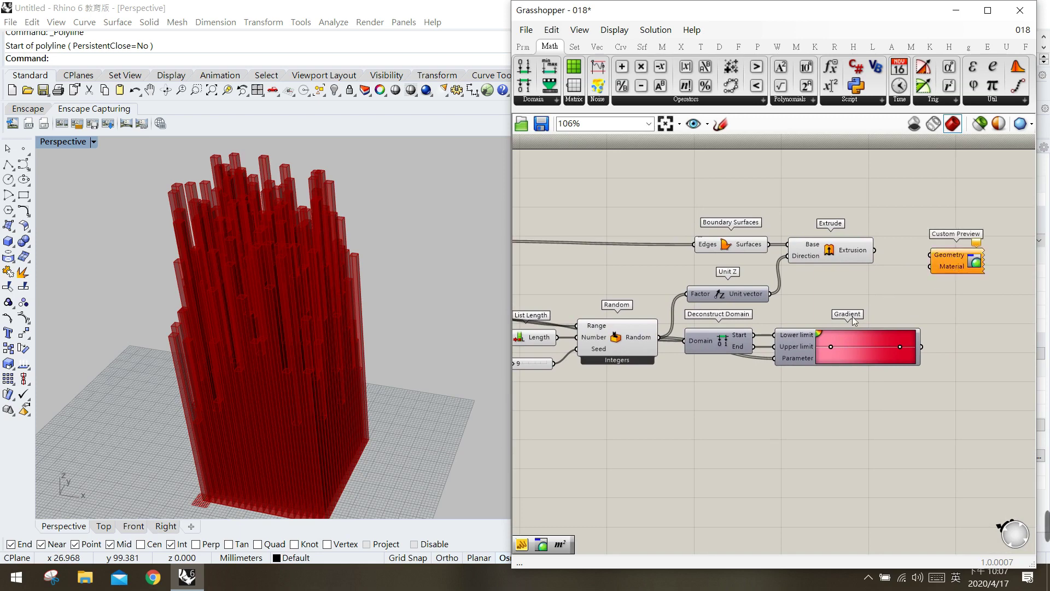
- Connect Extrude's Extrusion output to Custom Preview's Geometry input, and Gradient's output to its Material input
click(843, 257)
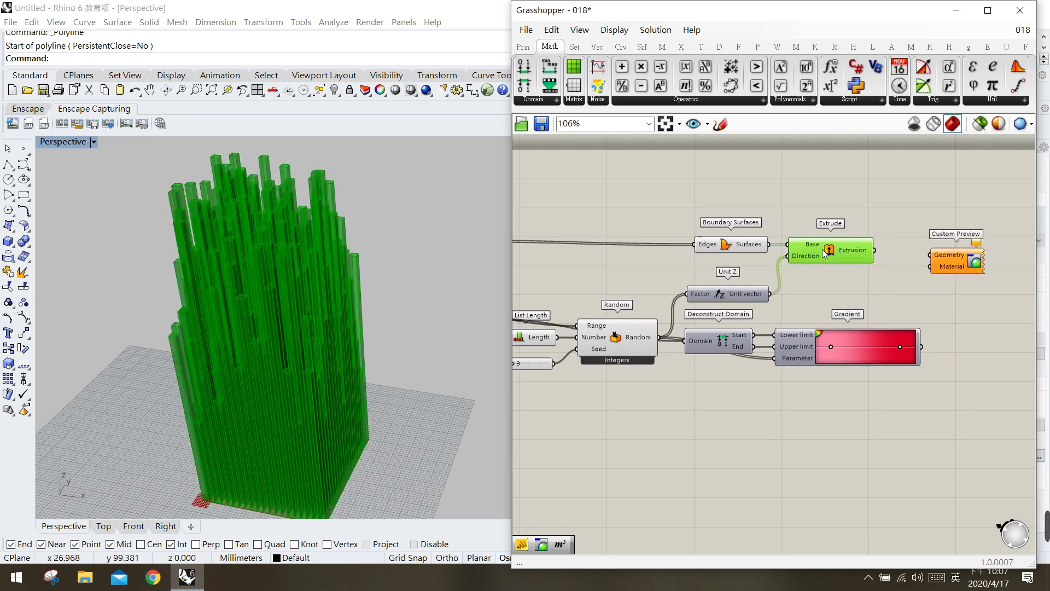
drag(854, 256, 966, 260)
click(874, 260)
click(961, 265)
click(966, 320)
drag(925, 344, 946, 265)
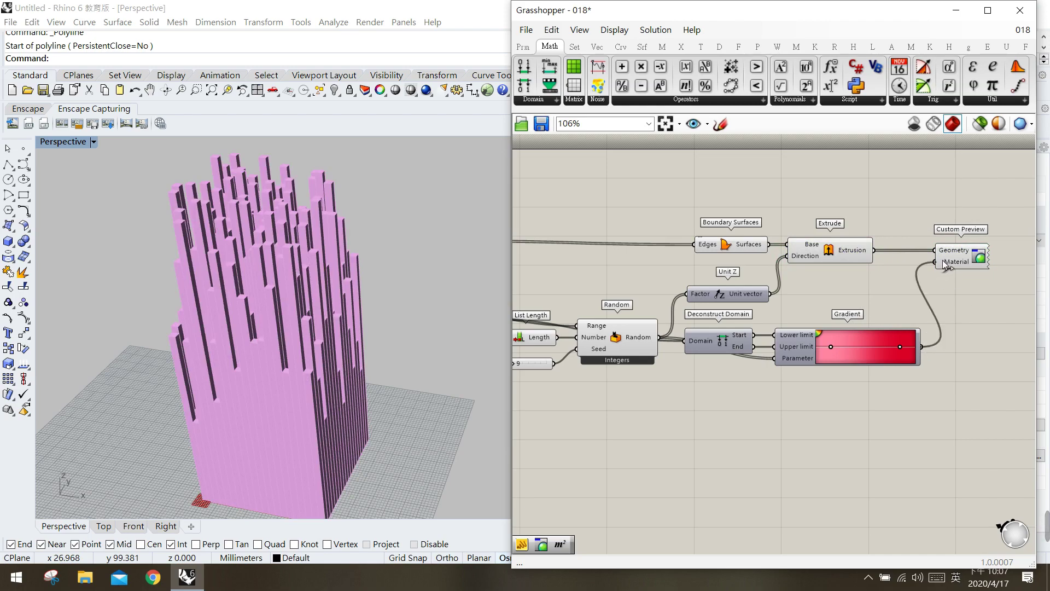
mouse_move(397, 402)
right_down()
mouse_move(420, 403)
mouse_move(415, 395)
right_up()
click(773, 435)
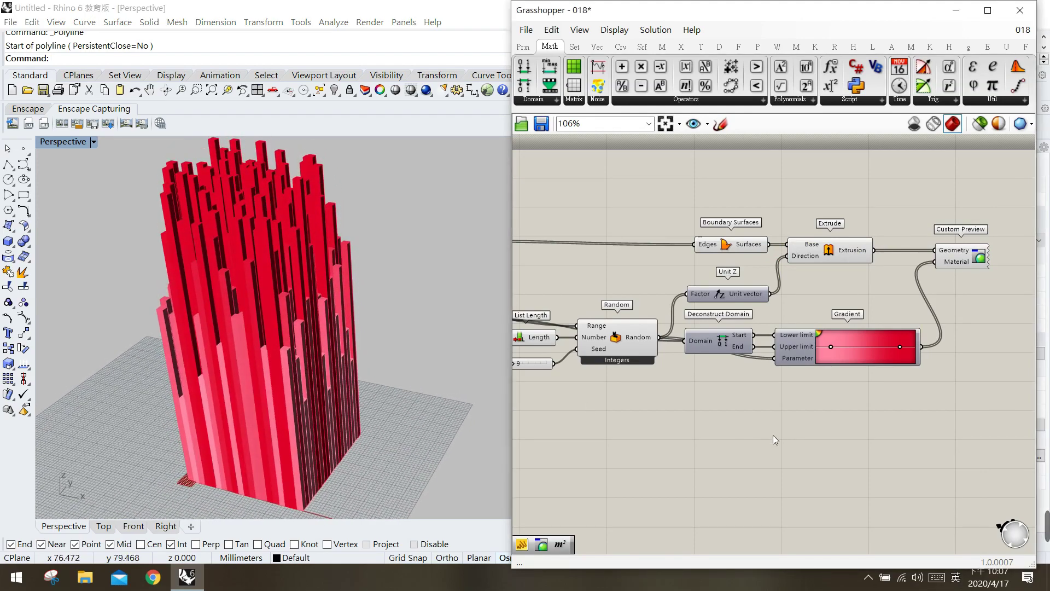
- Try the dark-green-to-lime preset and the red-yellow-blue preset on the Gradient component
click(871, 352)
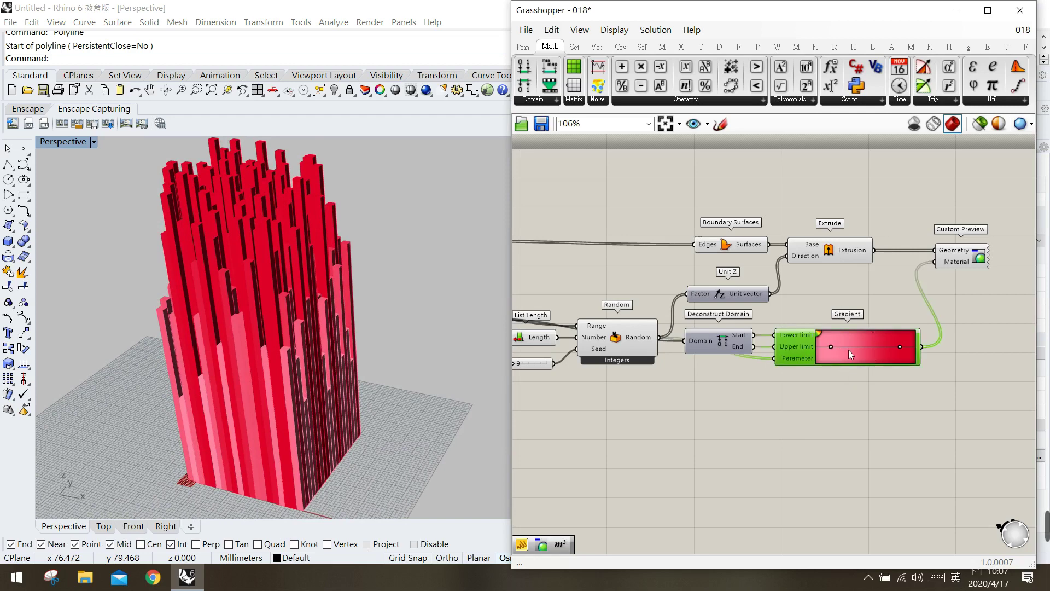
right_click(855, 350)
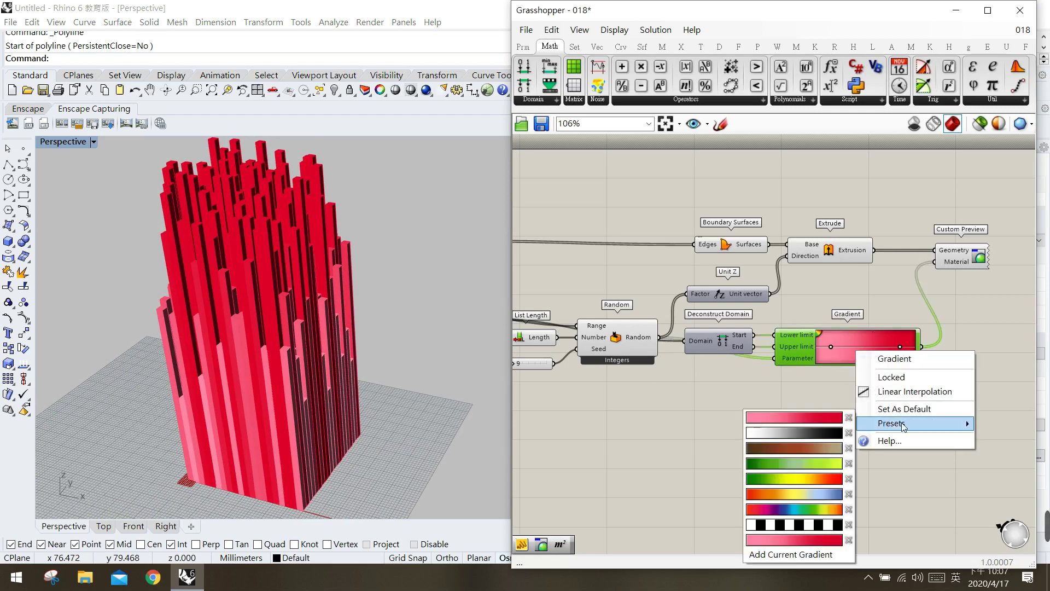
mouse_move(887, 426)
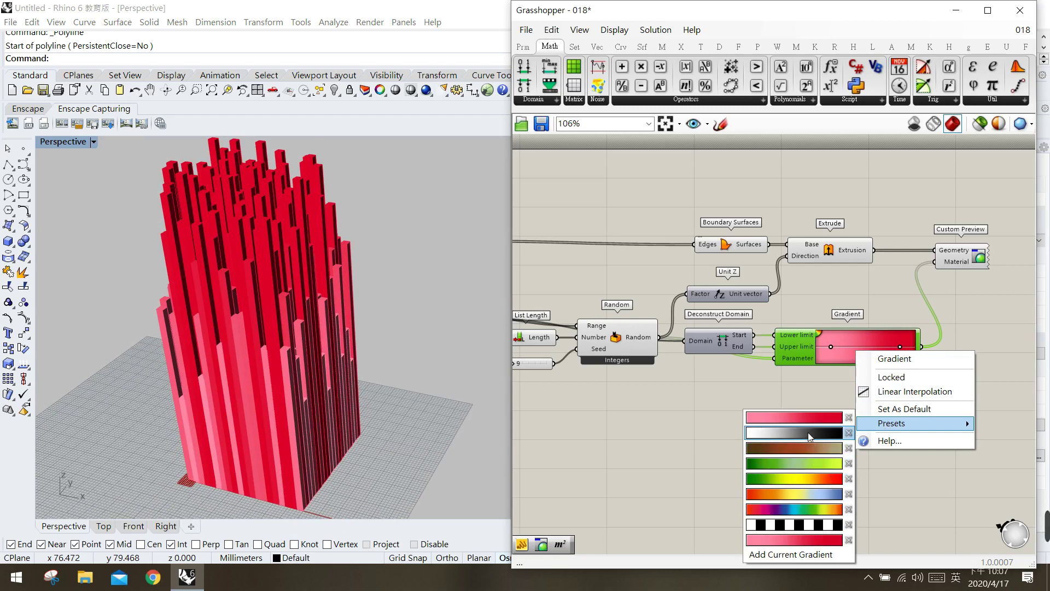
click(815, 465)
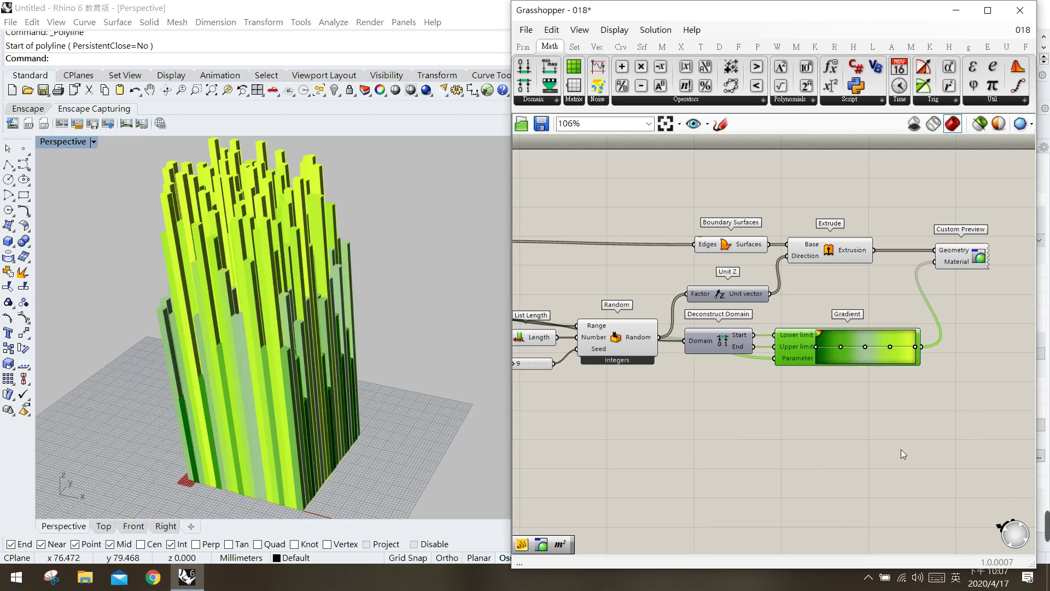
right_click(874, 358)
mouse_move(919, 425)
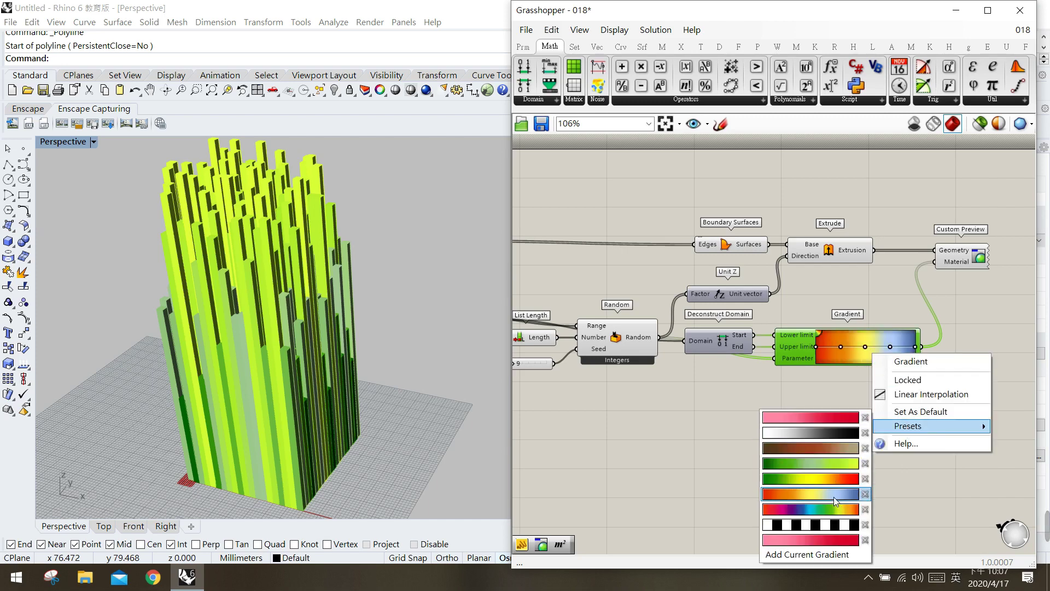
click(835, 495)
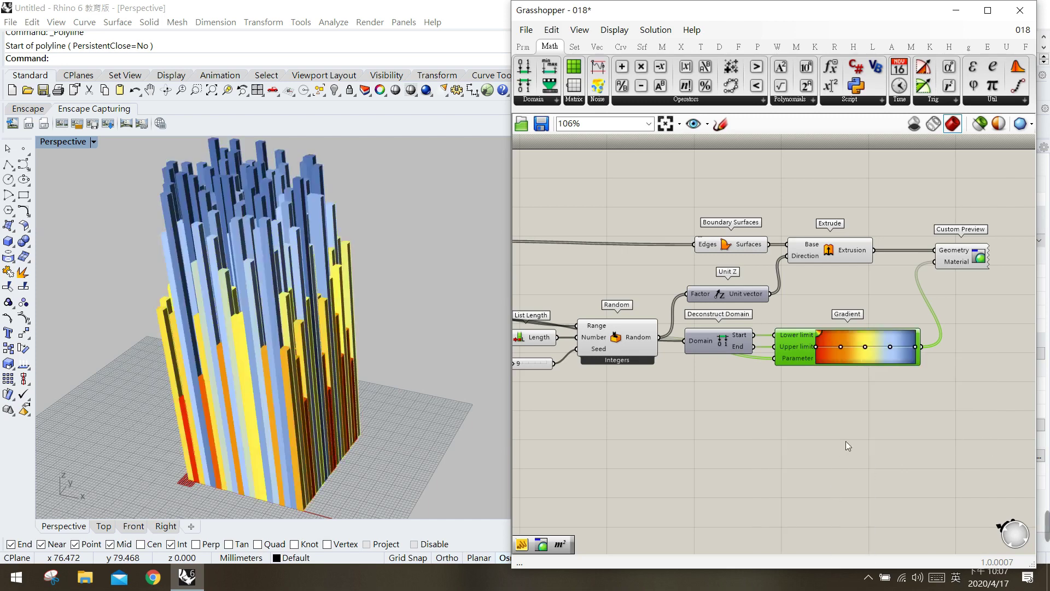
- Try the rainbow spectrum preset on the Gradient component
right_click(868, 360)
mouse_move(919, 432)
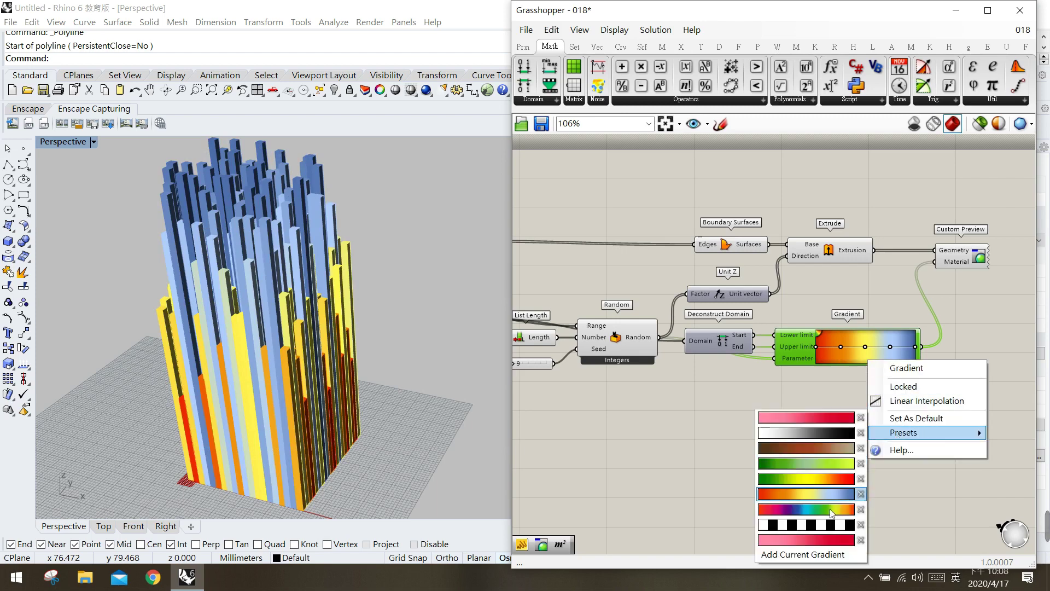
click(830, 510)
click(834, 361)
right_click(835, 360)
click(872, 418)
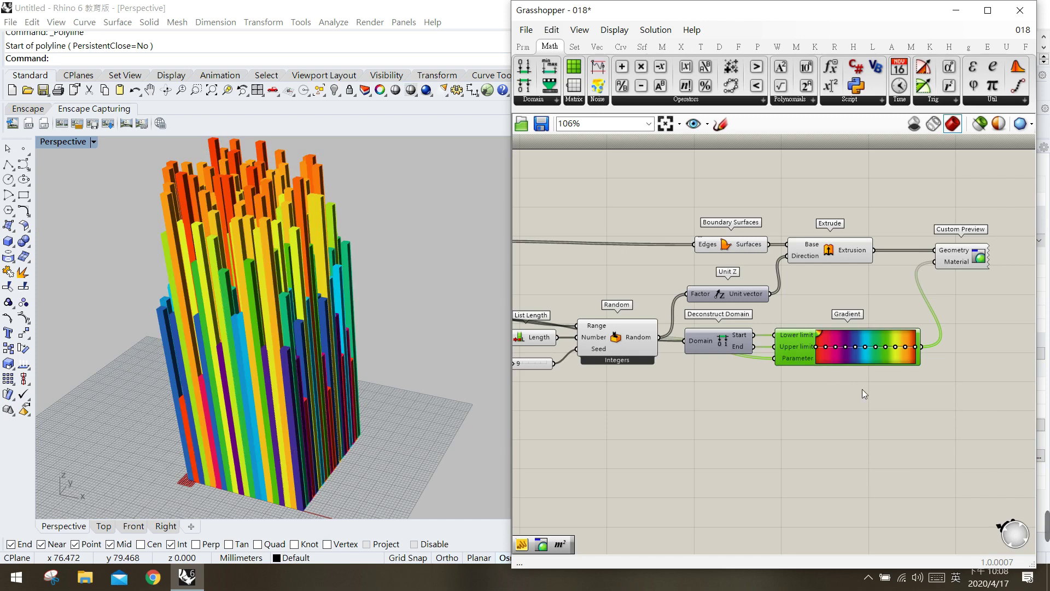
- Set the Gradient component back to the pink-to-red preset
right_click(848, 360)
mouse_move(879, 432)
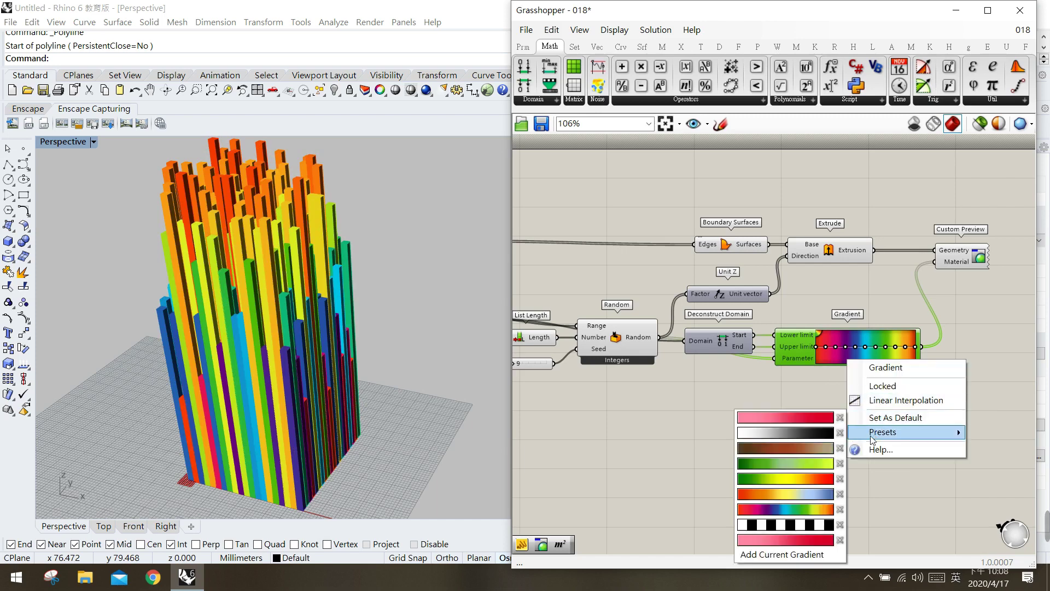
click(809, 419)
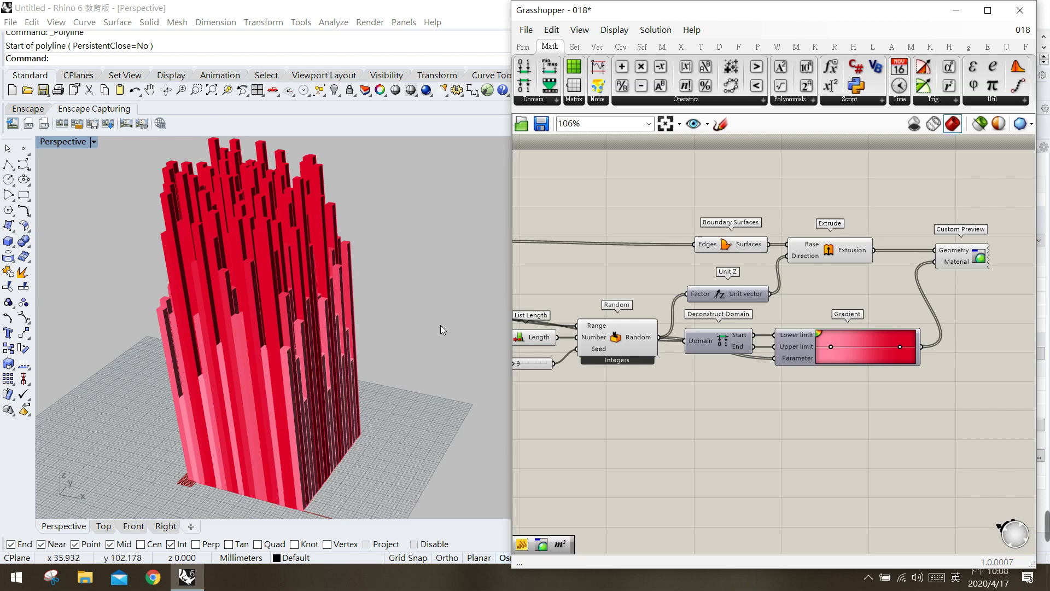
- Open the Gradient component's editor, add a new colour grip and place it at about 50% of the gradient
click(865, 357)
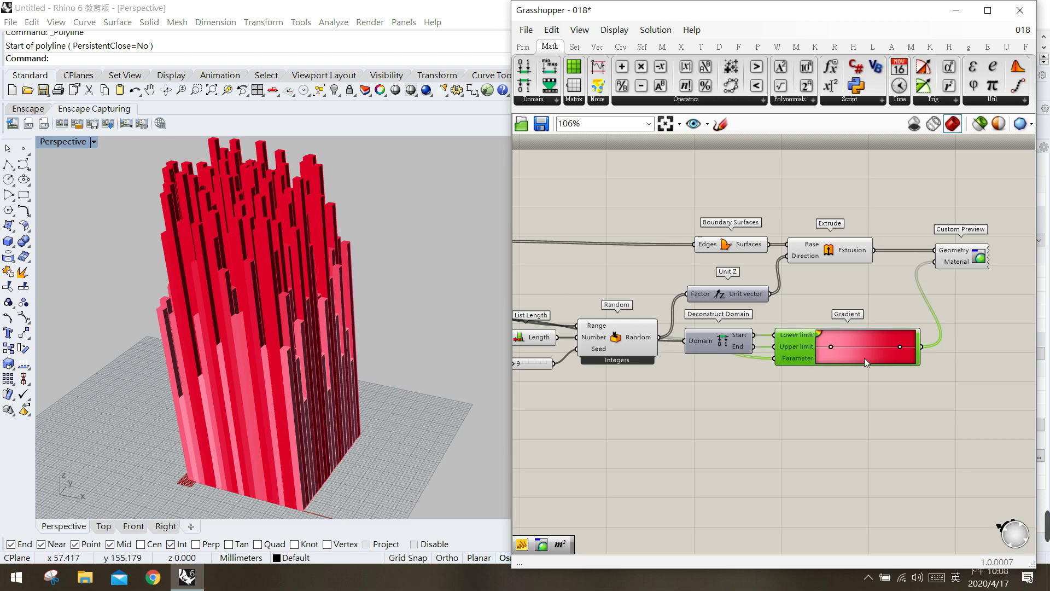
double_click(864, 357)
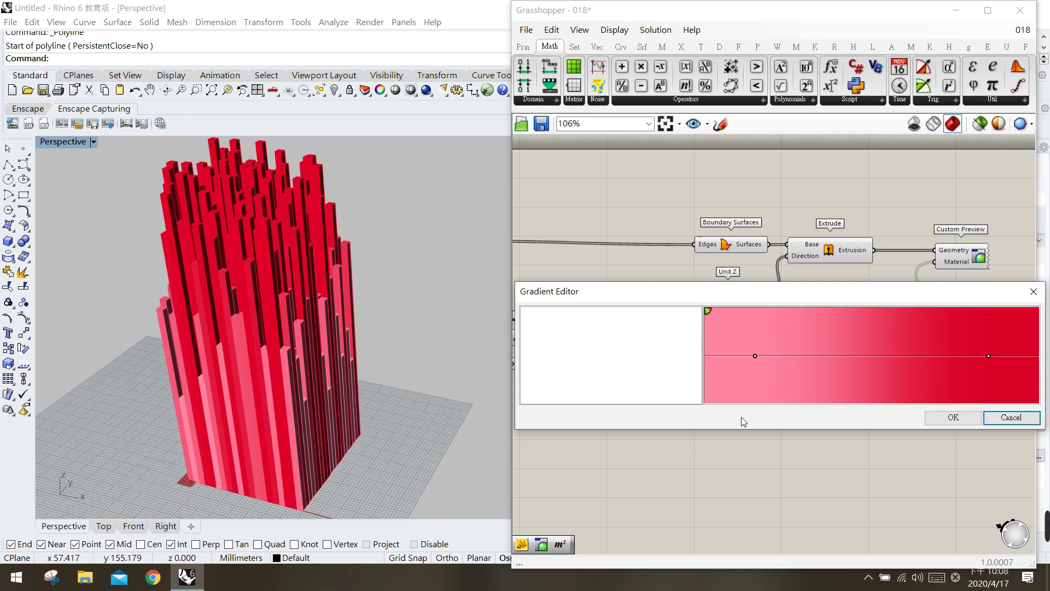
click(707, 310)
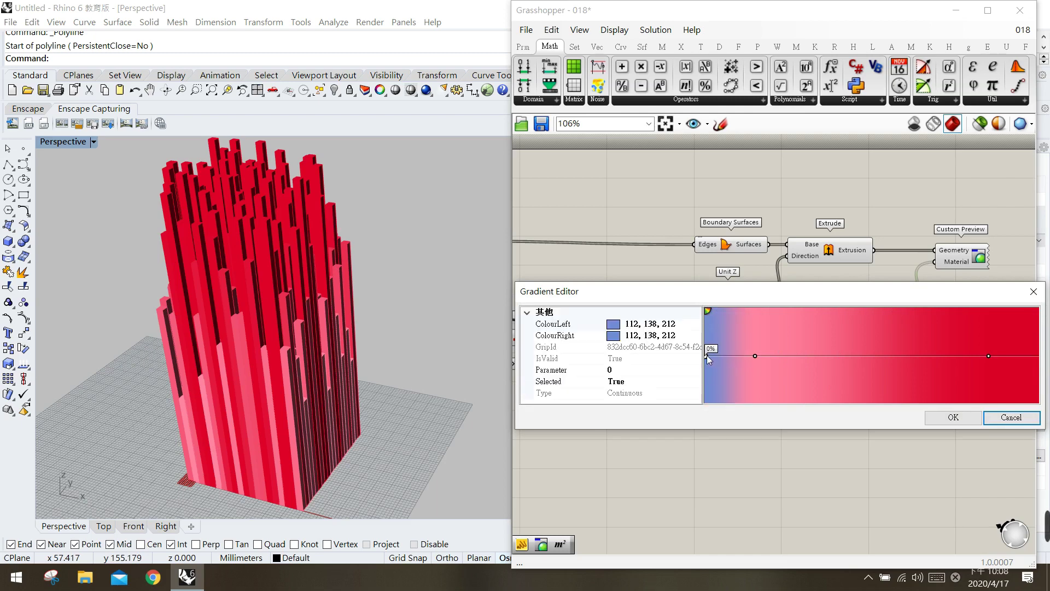
drag(708, 356, 874, 358)
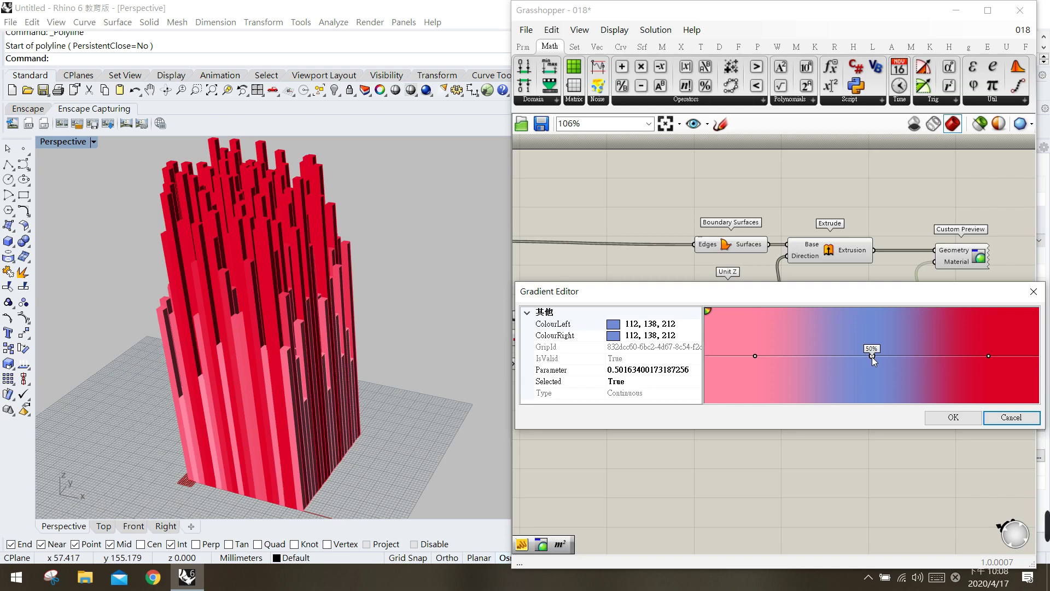
- Change the middle grip's colour to a pale beige-pink, RGB 228, 202, 188, and accept the gradient edits
right_click(872, 356)
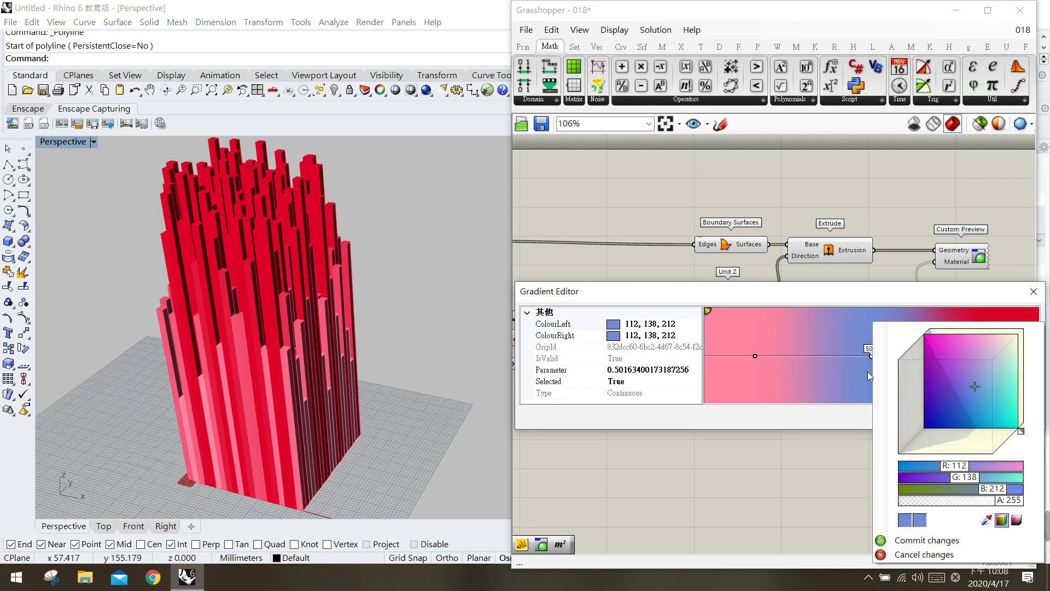
click(868, 372)
click(873, 358)
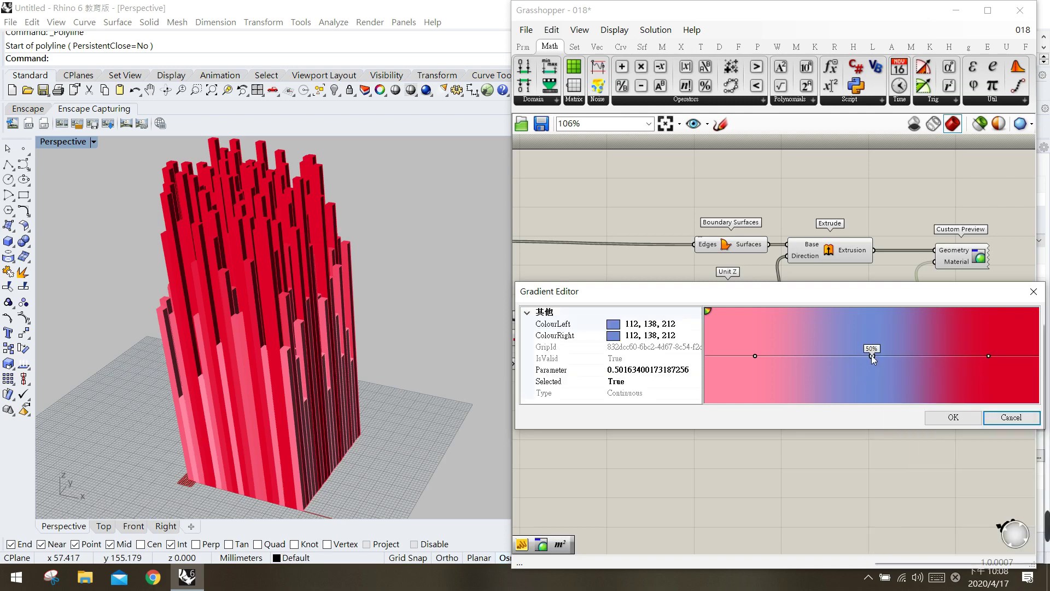
right_click(872, 357)
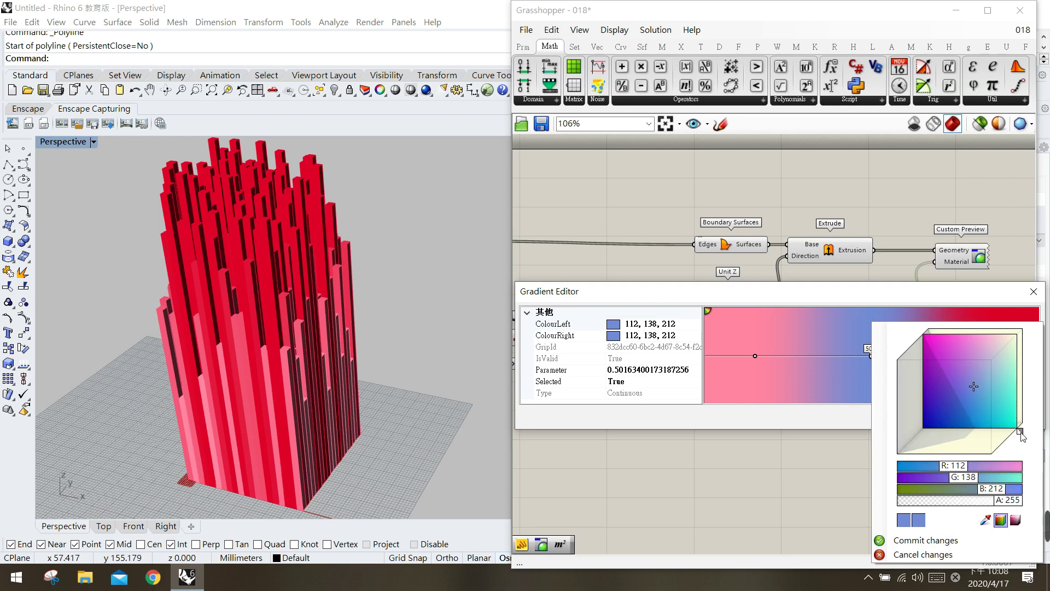
drag(1021, 436, 1020, 439)
drag(985, 349, 995, 347)
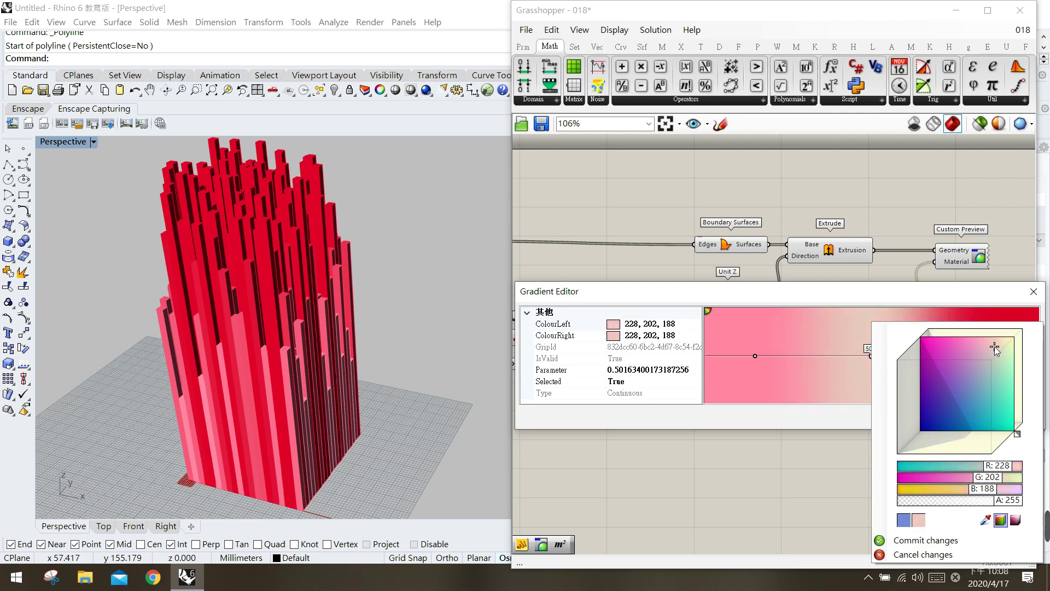
click(847, 421)
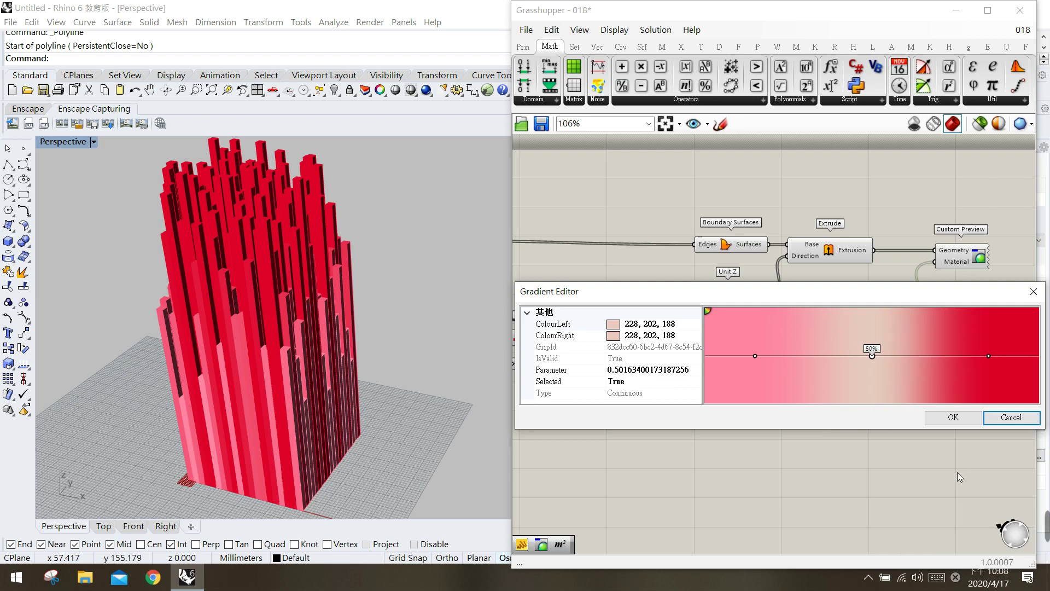
click(953, 418)
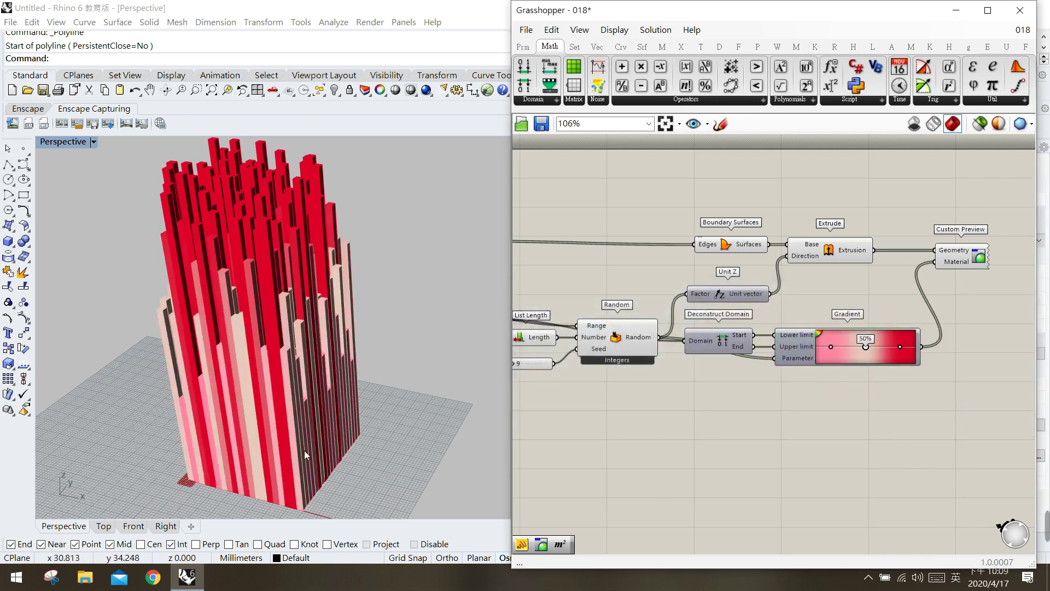
- Examine the recoloured extrusions and review the Random component with the Construct Domain that feeds its range
right_drag(306, 432, 319, 453)
click(857, 430)
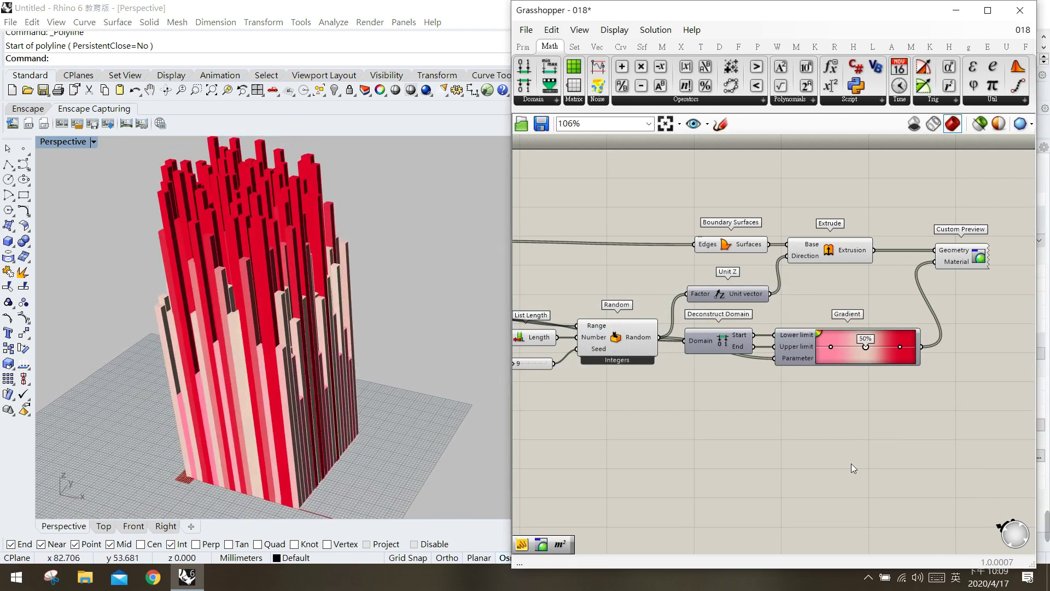
right_drag(836, 436, 901, 460)
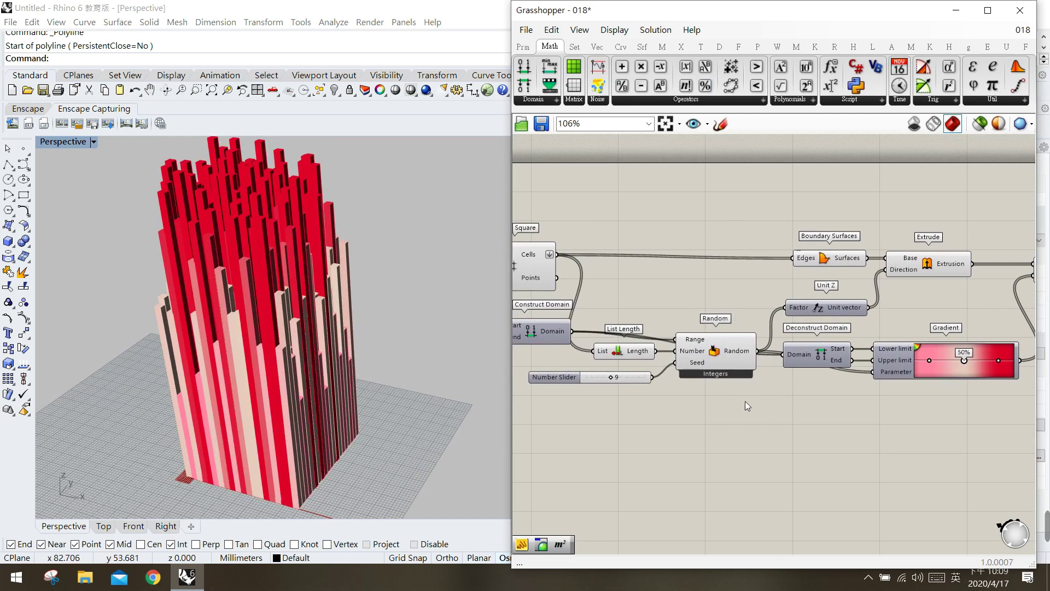
click(716, 359)
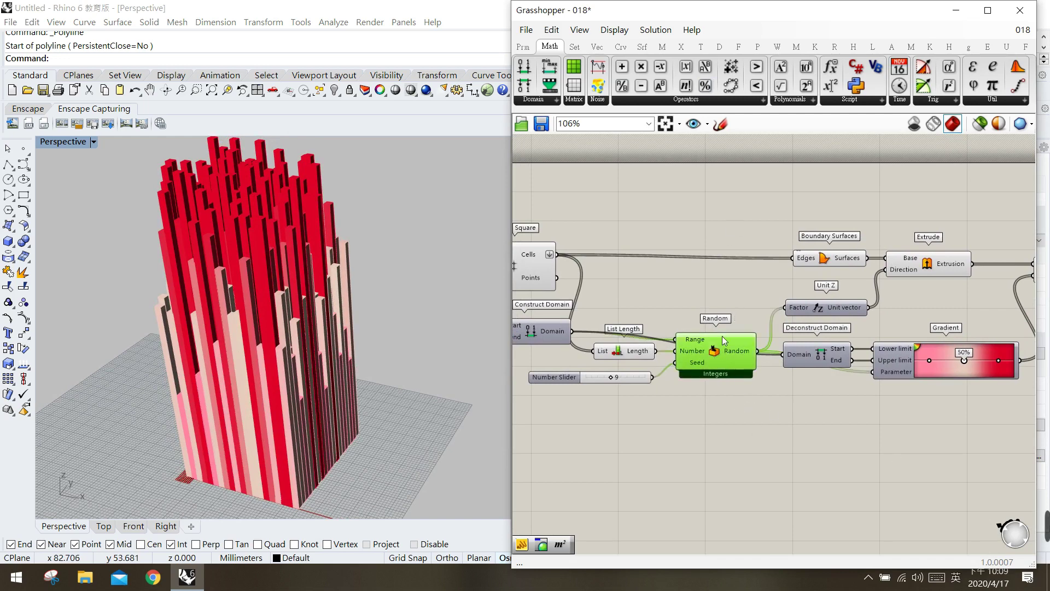
click(557, 335)
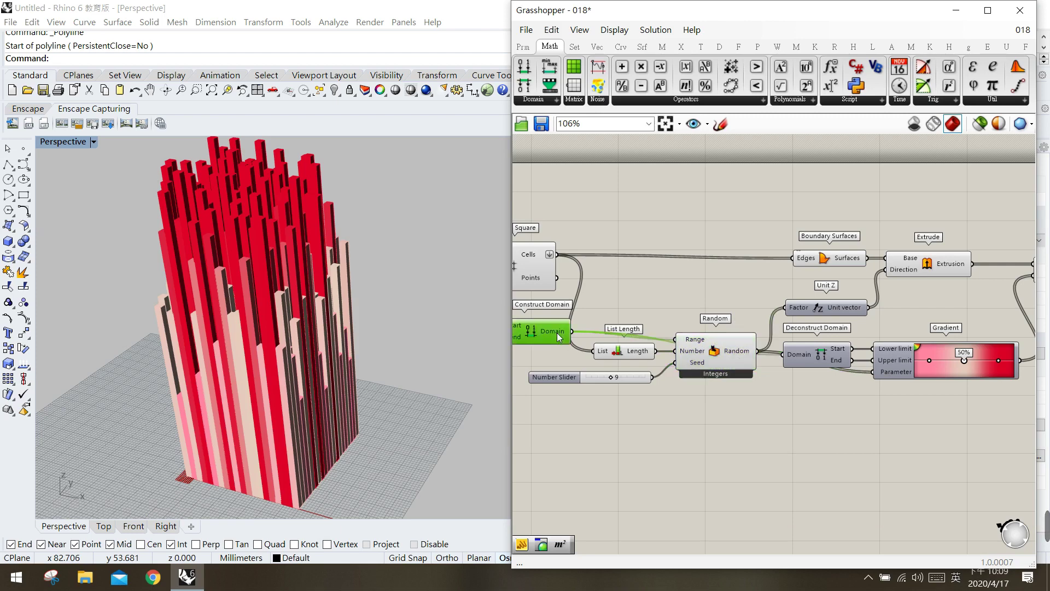
right_drag(557, 335, 651, 331)
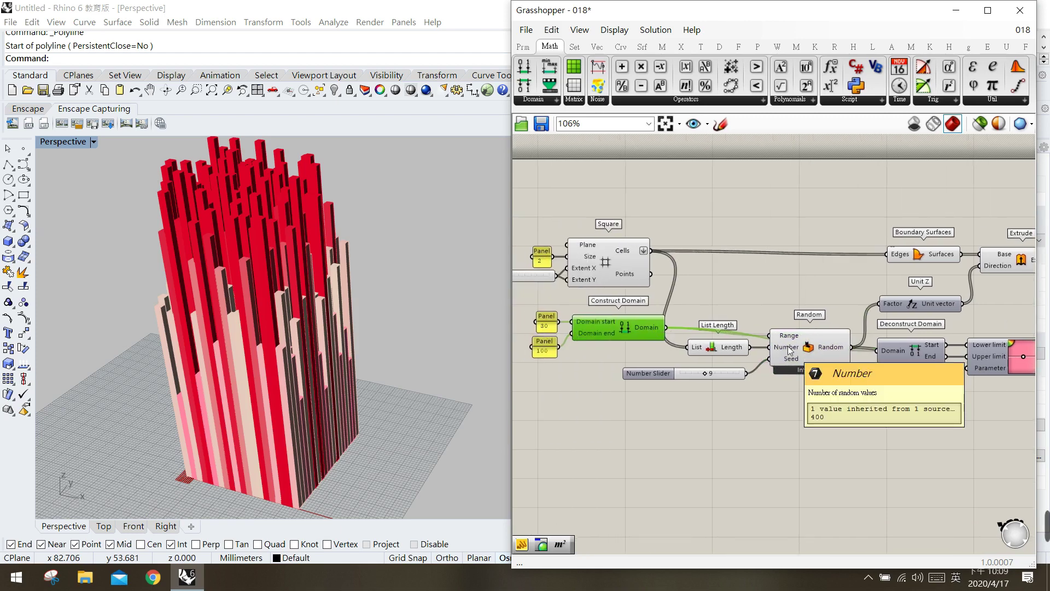
drag(826, 356, 822, 353)
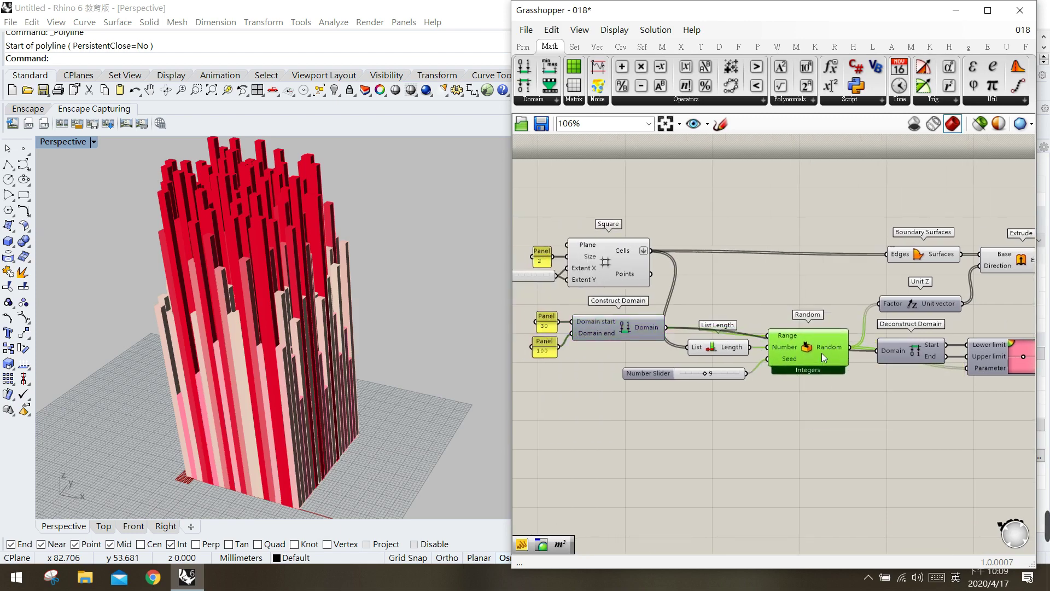
click(891, 408)
right_drag(891, 408, 865, 410)
- Add a Jitter component between Square and Boundary Surfaces, above Random
click(573, 47)
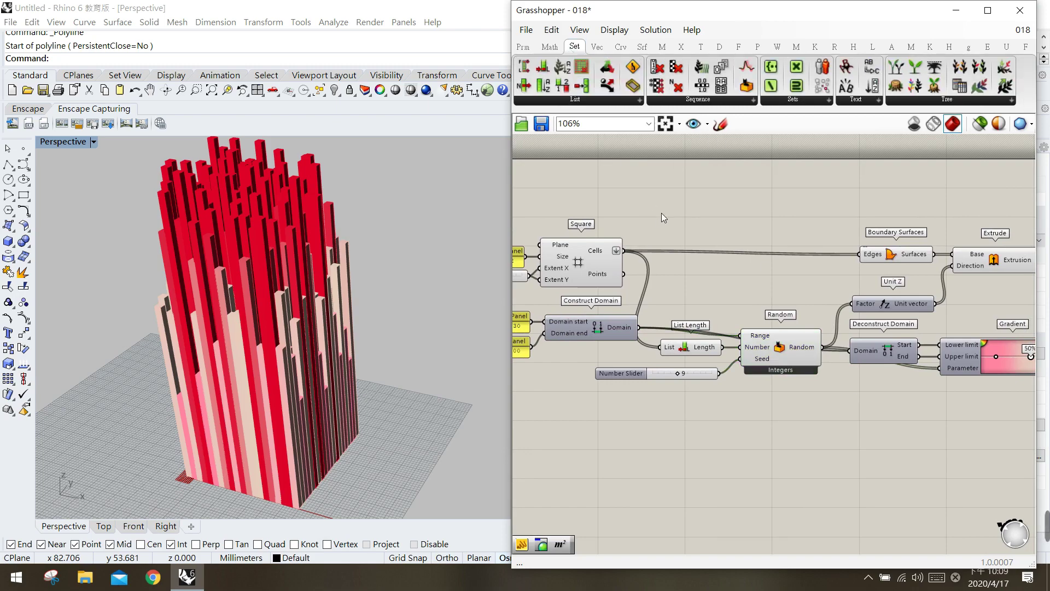
click(681, 99)
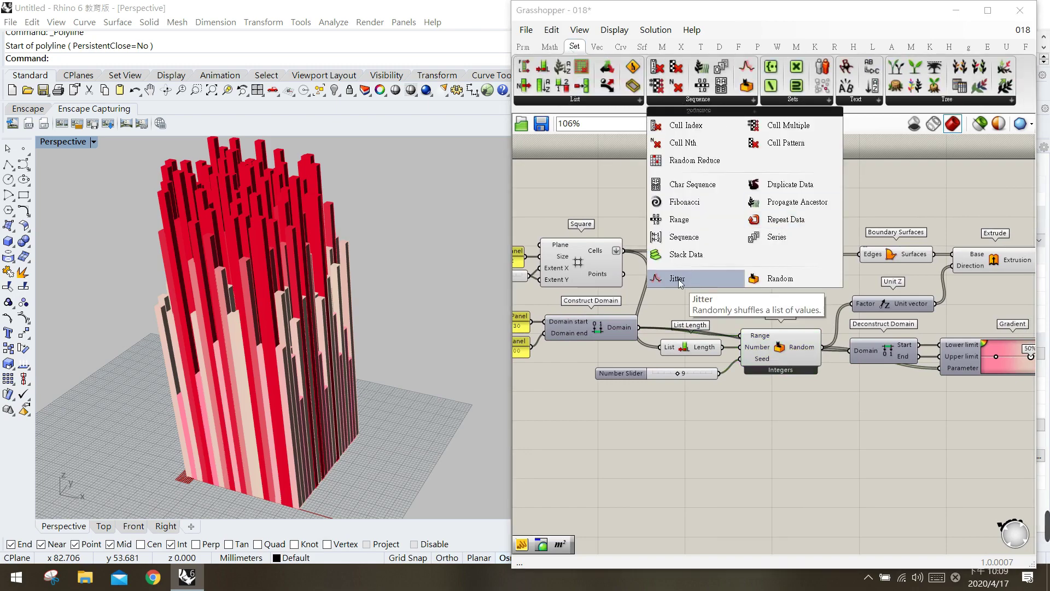
drag(678, 279, 774, 262)
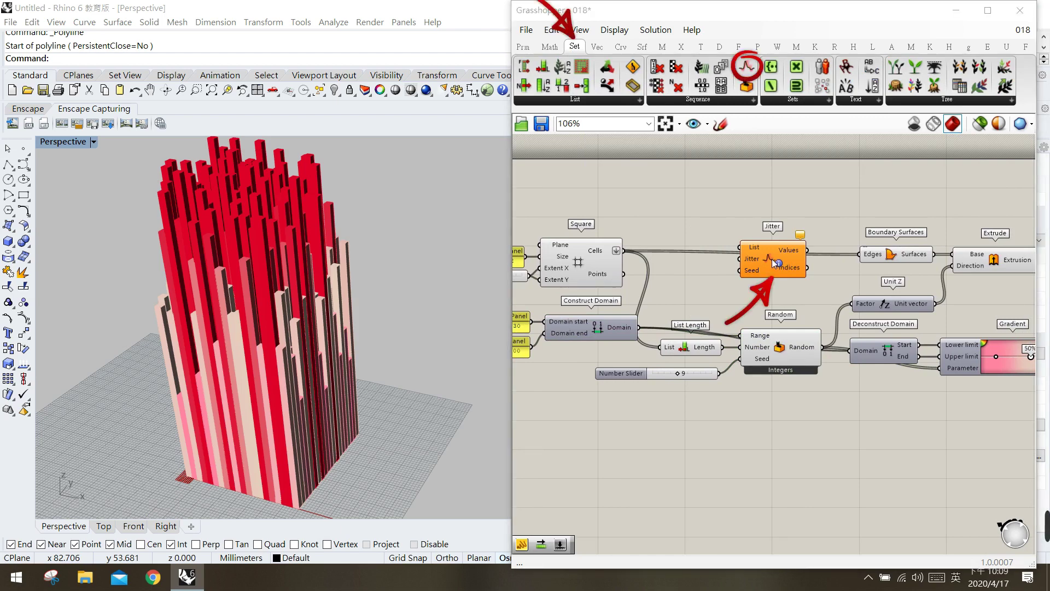
- Move Jitter out of the wire's path to above Extrude, and shift Boundary Surfaces back toward Square, near Random
right_drag(709, 324, 625, 309)
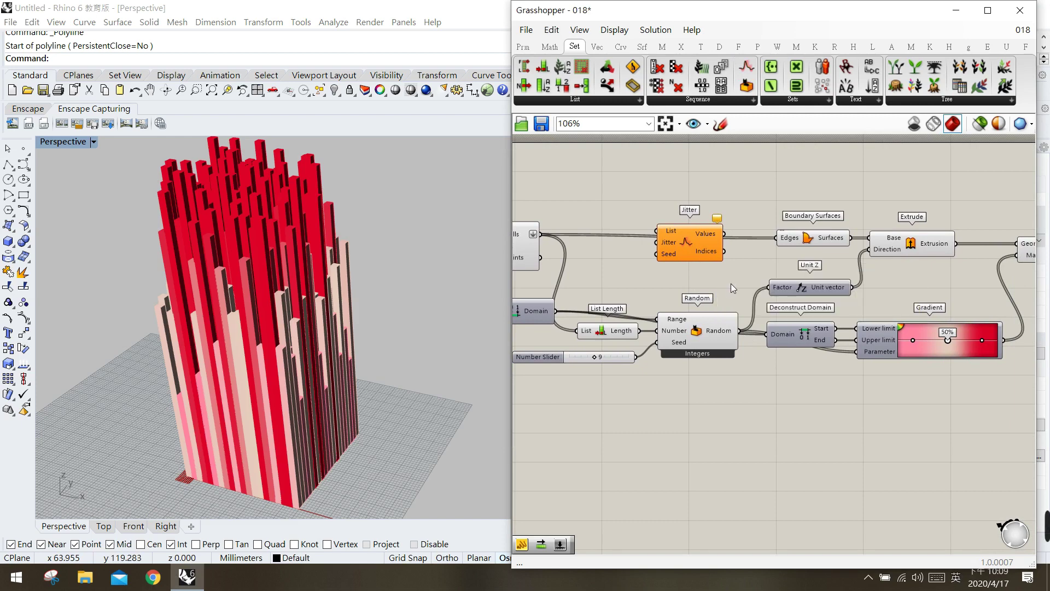
drag(686, 242, 833, 190)
drag(820, 241, 817, 242)
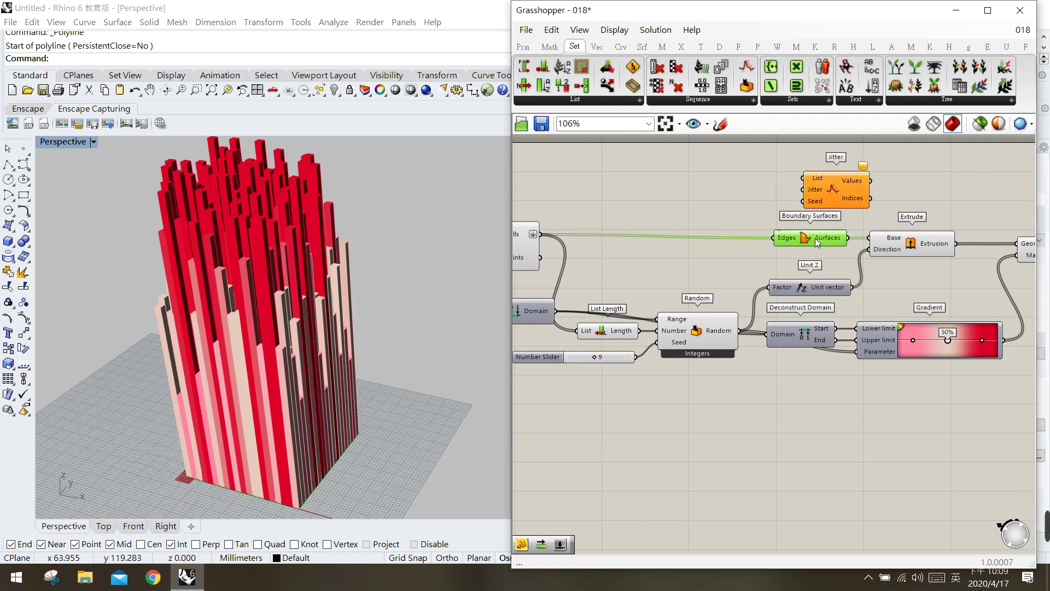
right_drag(734, 224, 704, 240)
click(705, 240)
drag(774, 255, 711, 258)
drag(793, 217, 860, 211)
double_click(733, 207)
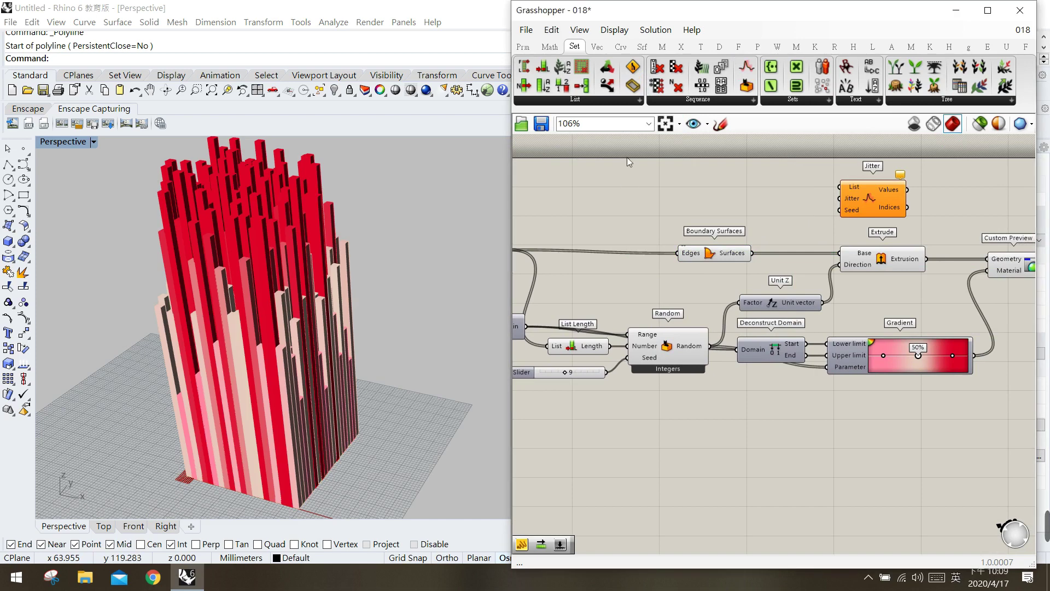
- Add an Area component above Boundary Surfaces, shift Jitter aside to make room, and wire Surfaces into Area's Geometry input
click(642, 46)
drag(617, 74, 796, 205)
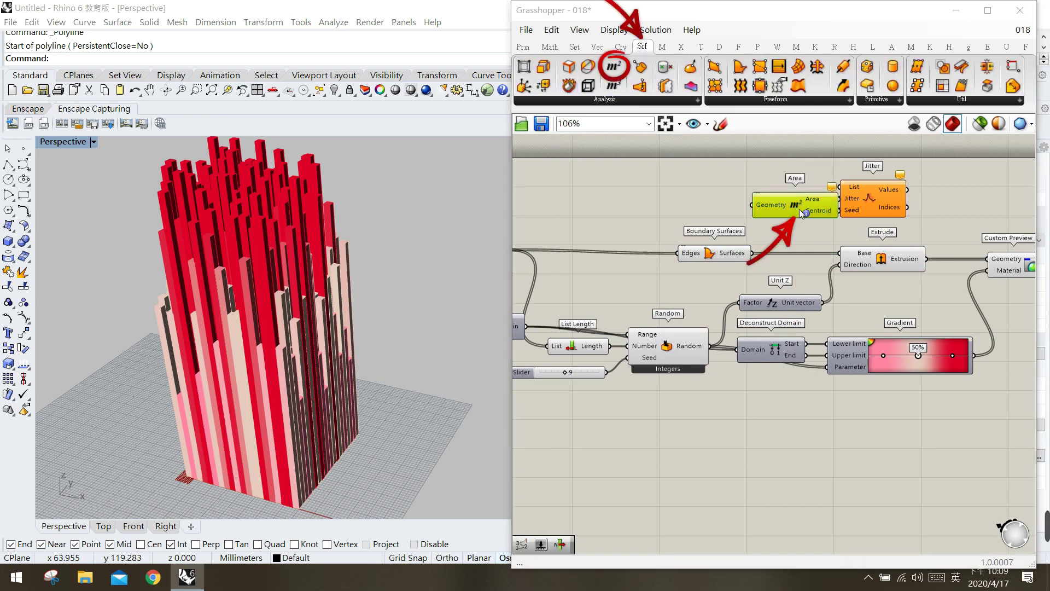
drag(870, 198, 922, 208)
drag(754, 254, 754, 209)
click(800, 209)
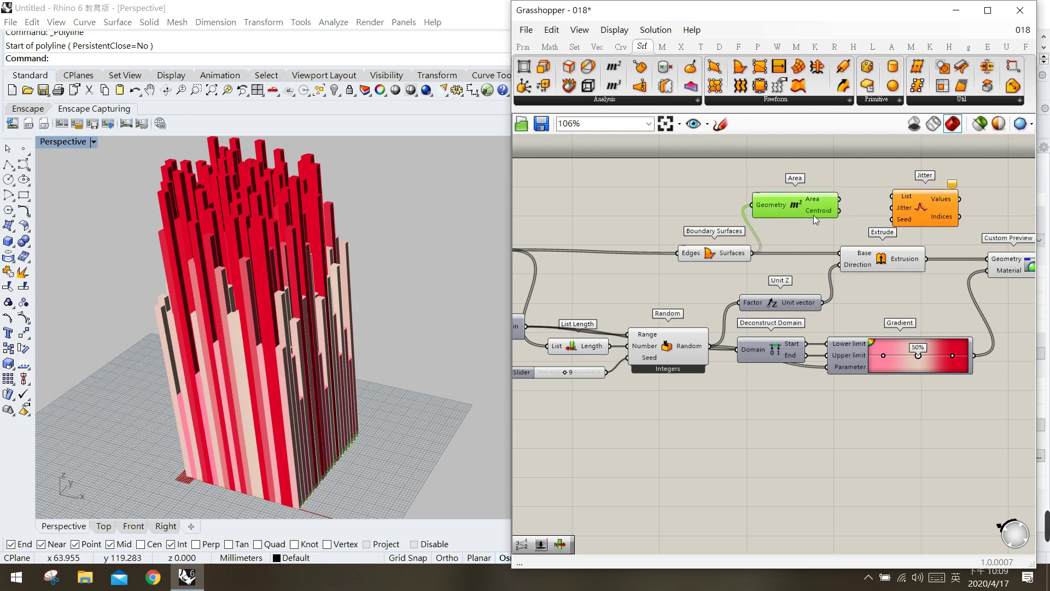
- Add a Point List component between Area and Jitter and wire Area's Centroid output into its Points input
click(720, 46)
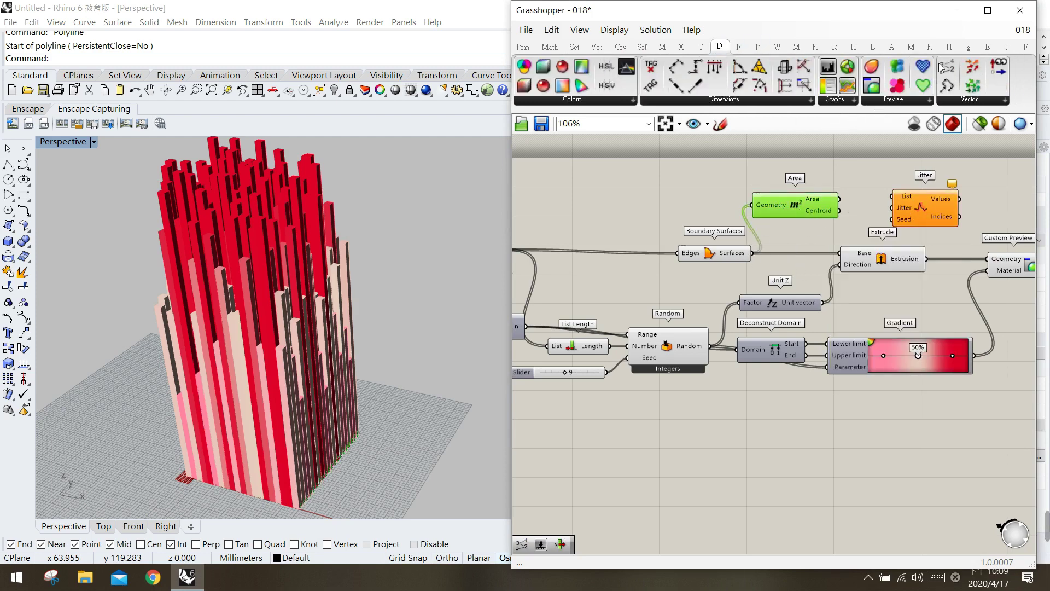
drag(946, 68, 862, 197)
drag(937, 202, 988, 208)
drag(859, 196, 897, 199)
ctrl+alt+click(898, 201)
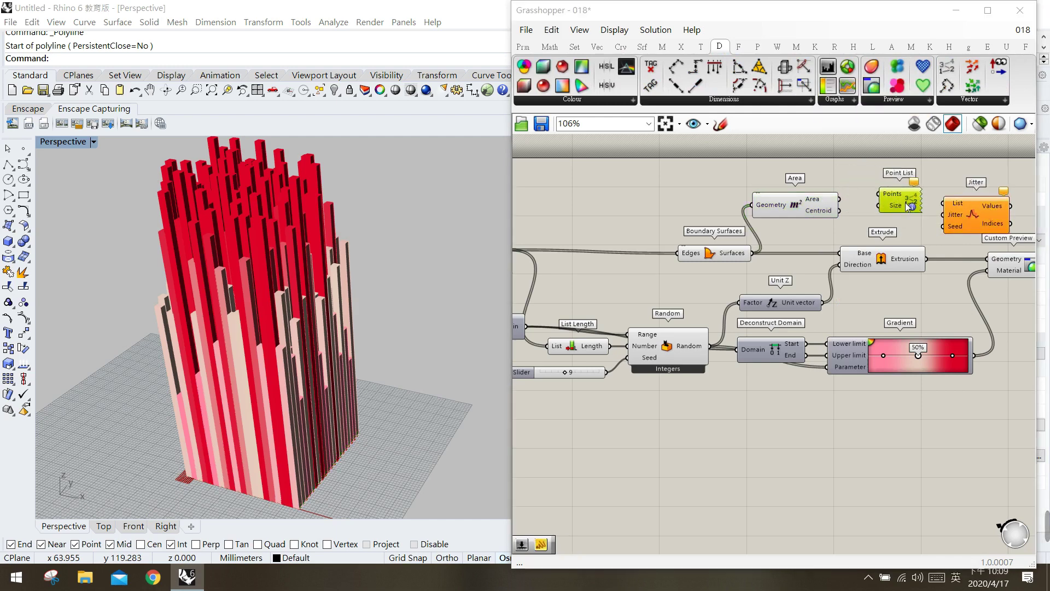
click(859, 182)
drag(826, 215, 810, 191)
click(816, 238)
click(868, 207)
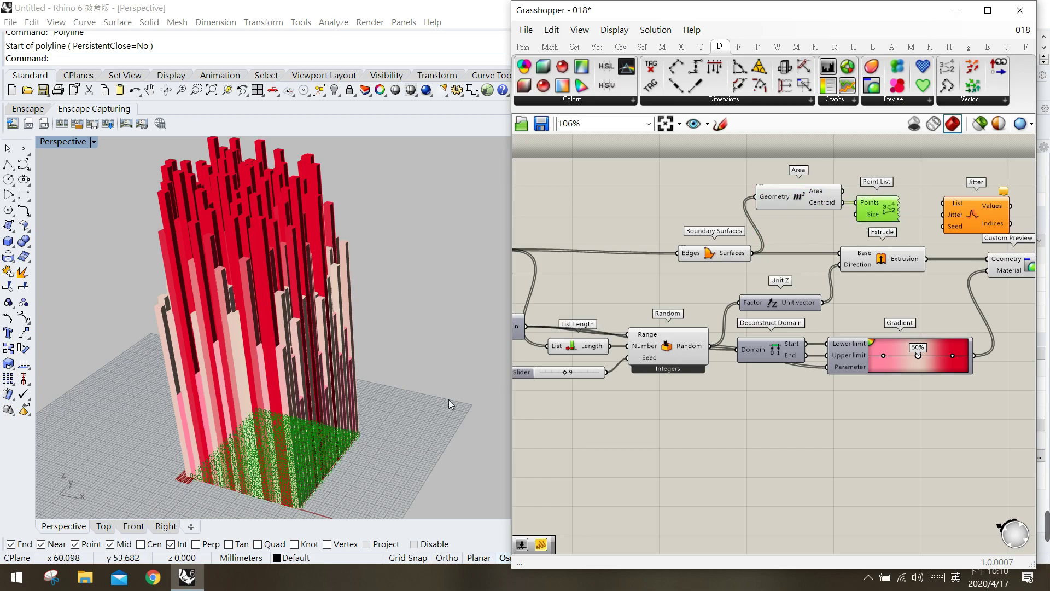
- Examine the index numbers on the grid cells at the base of the extrusions
click(785, 235)
shift+right_drag(264, 414, 295, 382)
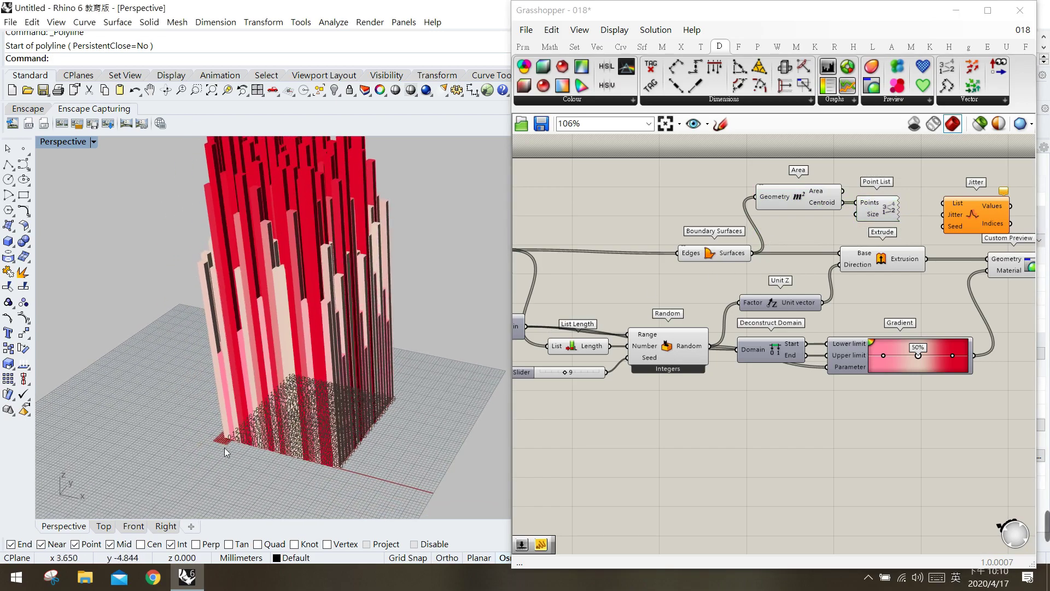
scroll(223, 418, up, 6)
ctrl+right_drag(224, 417, 218, 383)
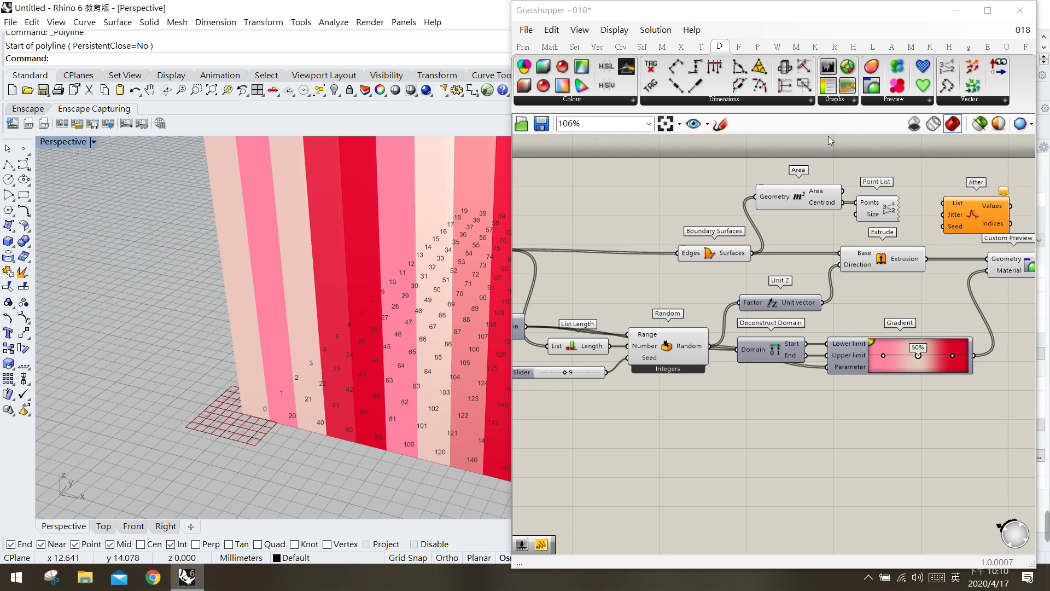
right_drag(828, 136, 777, 156)
- Move Area and Point List higher together, and shift Boundary Surfaces away from Extrude to free space between them
click(900, 229)
drag(900, 229, 893, 229)
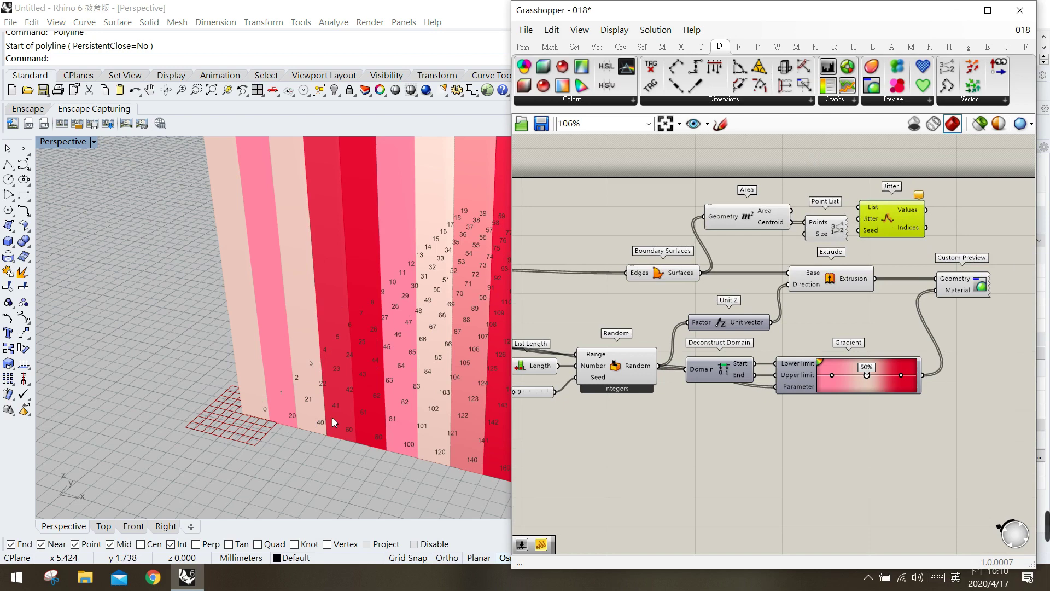
click(832, 234)
shift+click(753, 213)
drag(754, 214, 763, 153)
click(750, 232)
drag(683, 274, 645, 257)
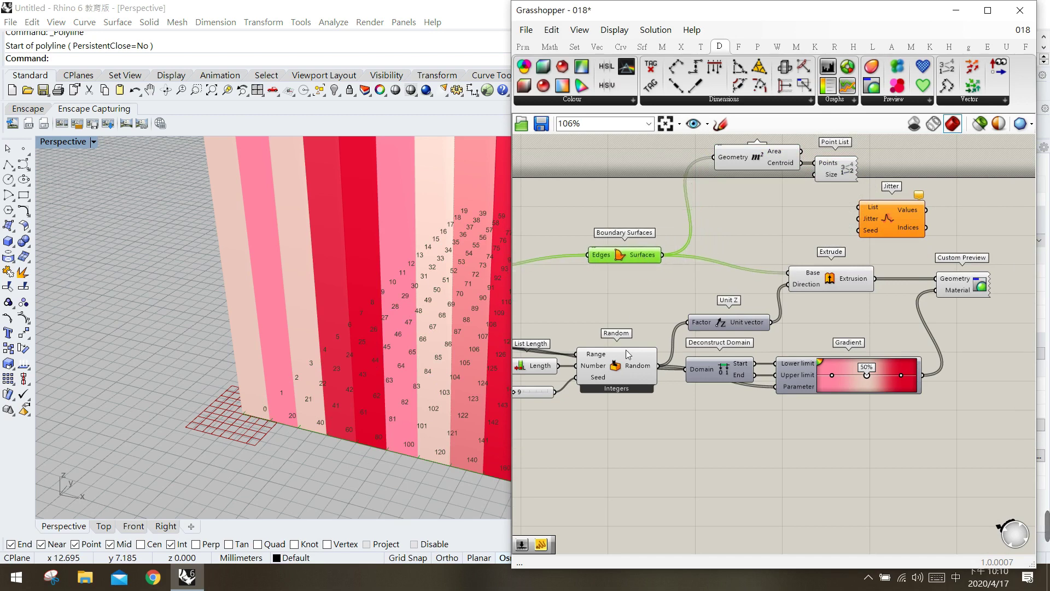
click(626, 350)
click(650, 295)
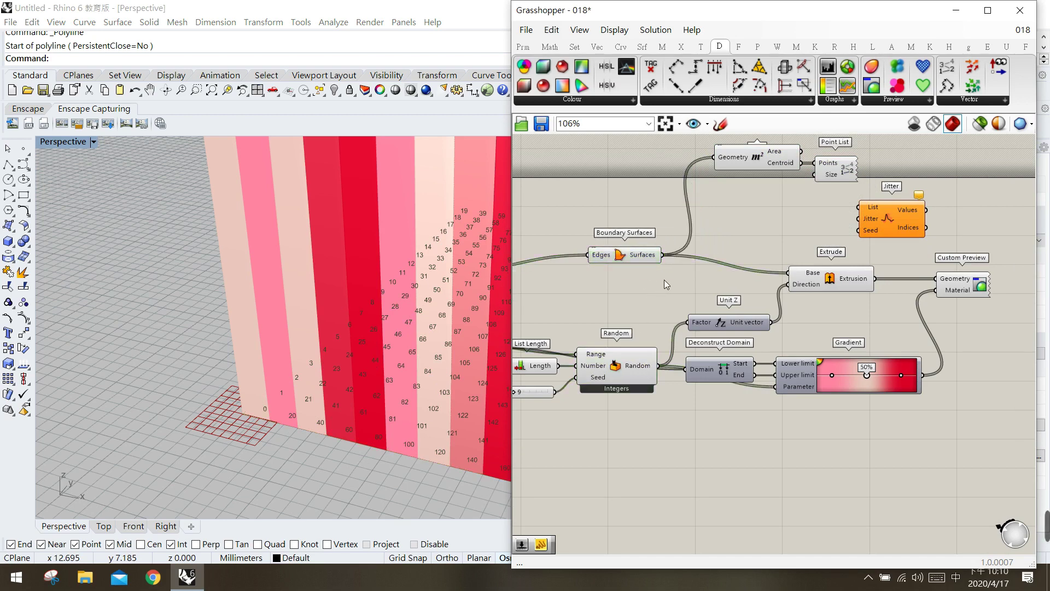
- Place Jitter between Boundary Surfaces and Extrude and wire Surfaces into its List input
drag(893, 212, 731, 250)
drag(720, 260, 709, 259)
drag(638, 251, 621, 260)
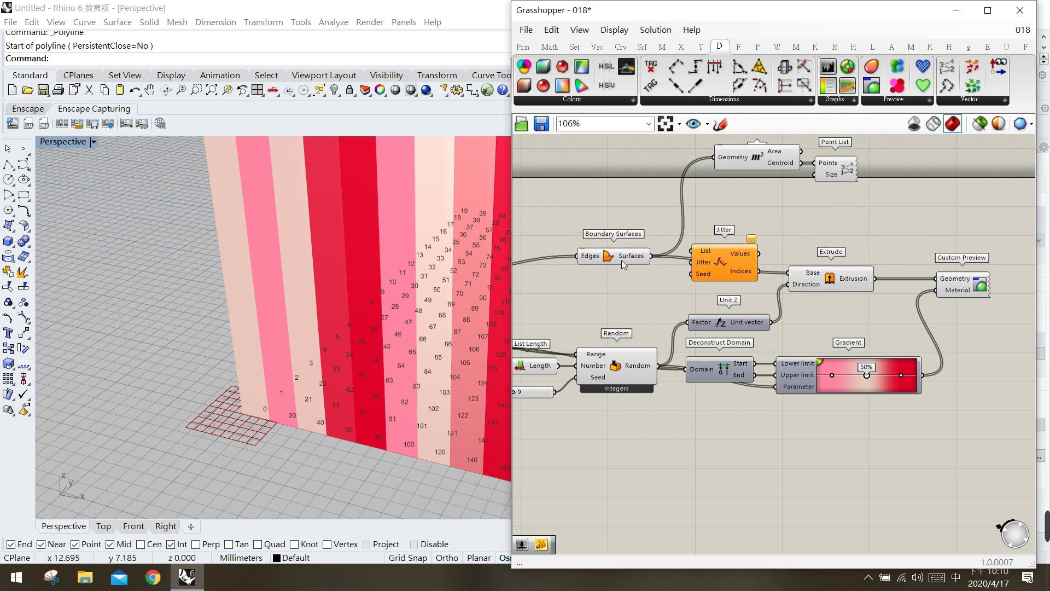
drag(713, 267, 714, 268)
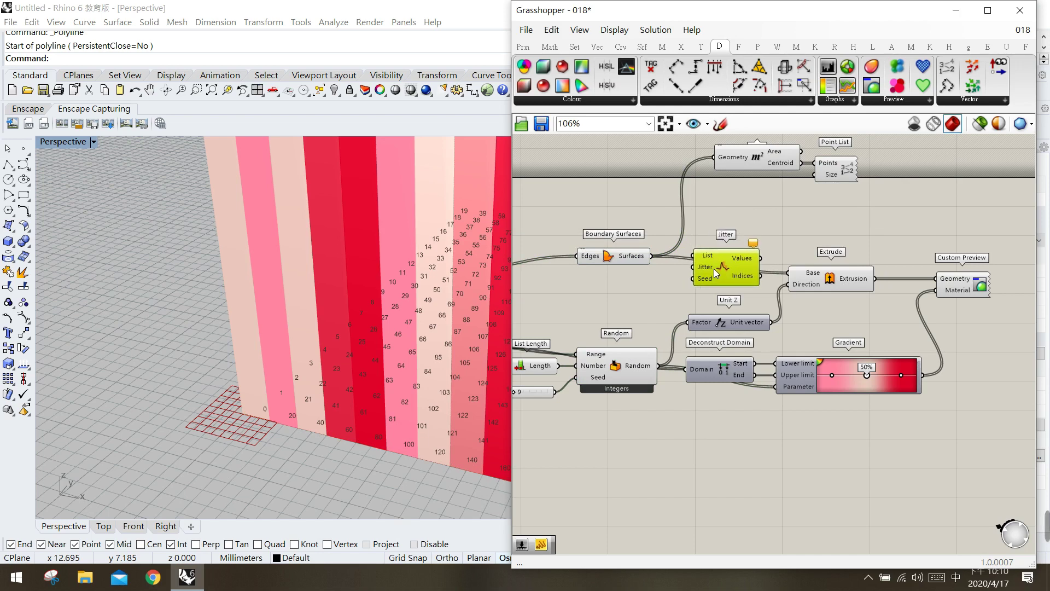
click(673, 281)
drag(697, 279, 701, 280)
click(701, 287)
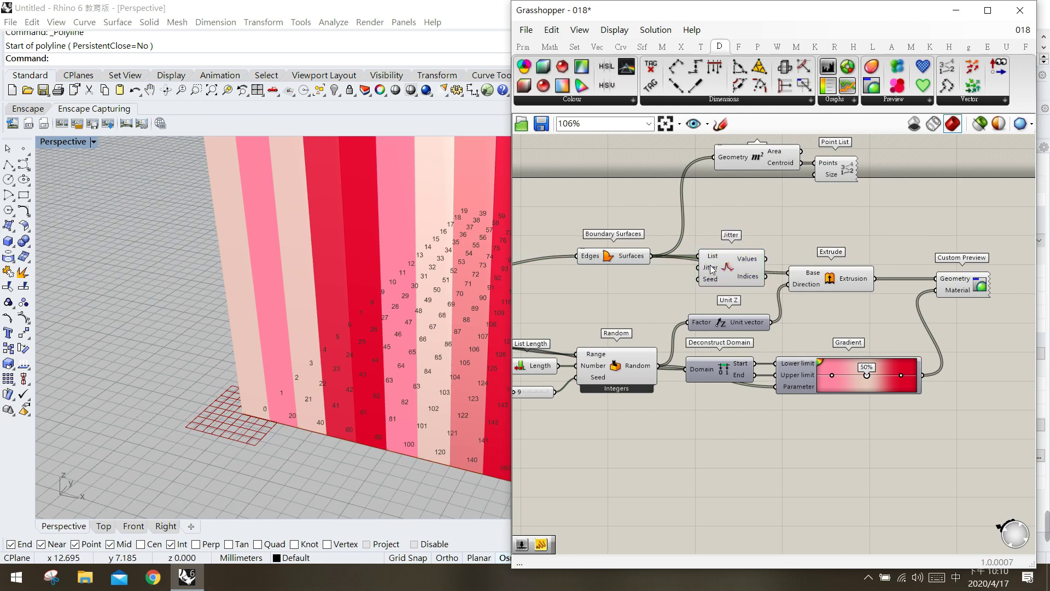
- Review Jitter's shuffling strength and Seed inputs against the ordered cell numbering
mouse_move(712, 268)
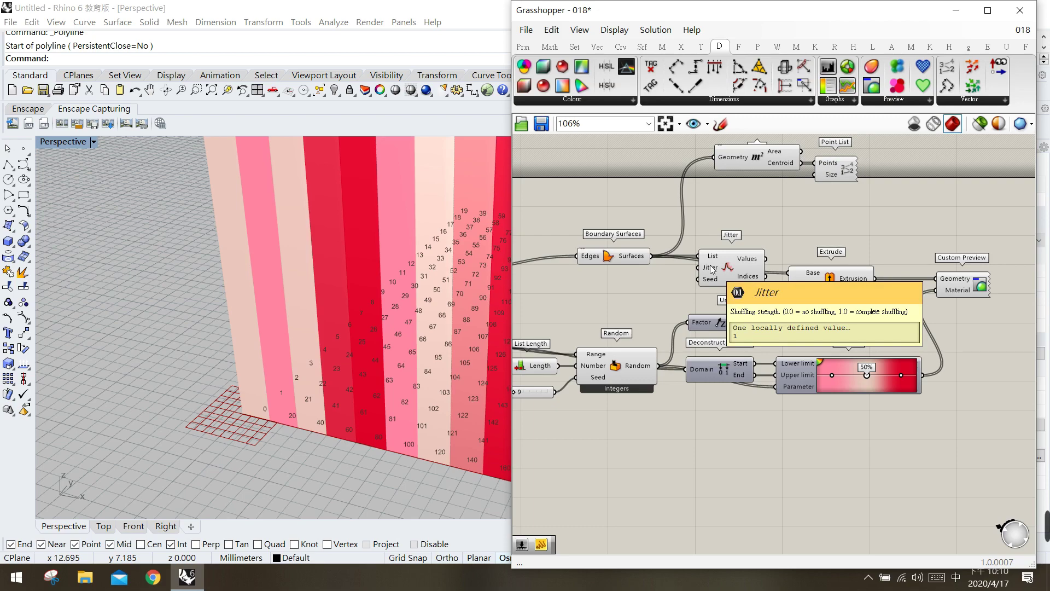
right_drag(280, 351, 504, 252)
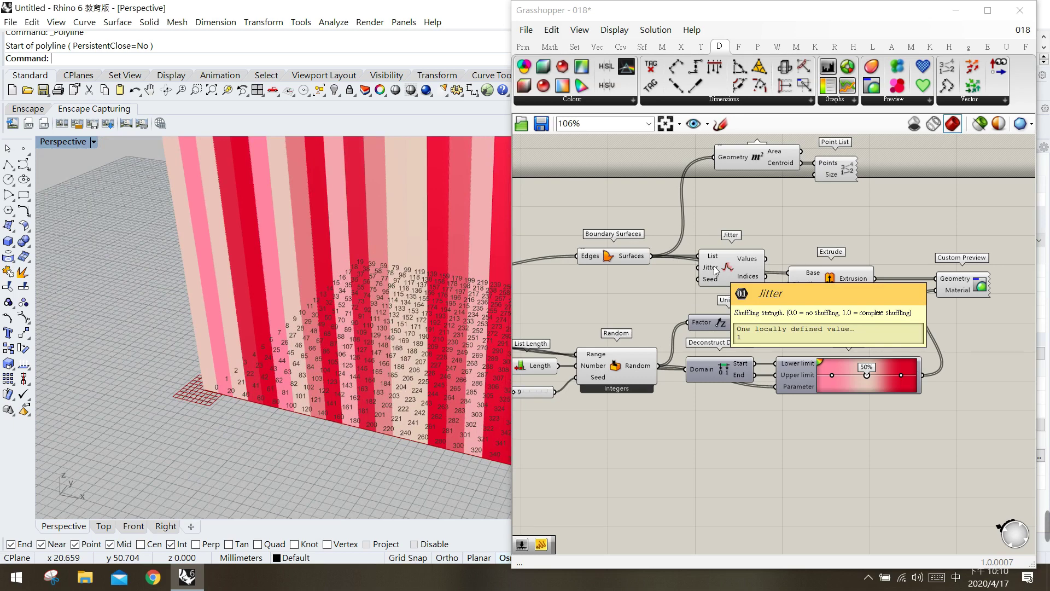
right_drag(715, 267, 727, 262)
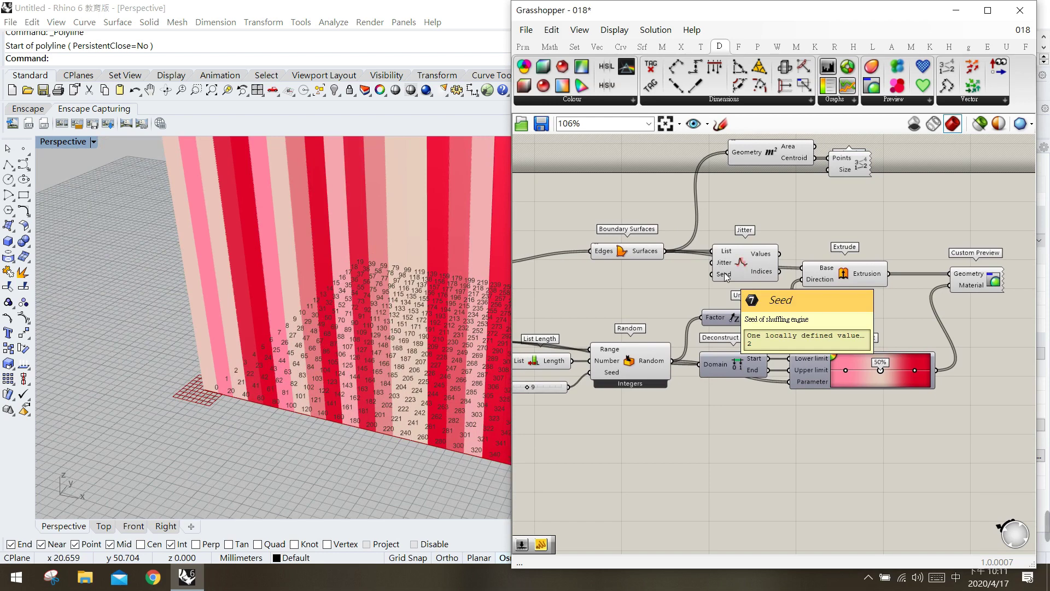
right_drag(725, 277, 755, 259)
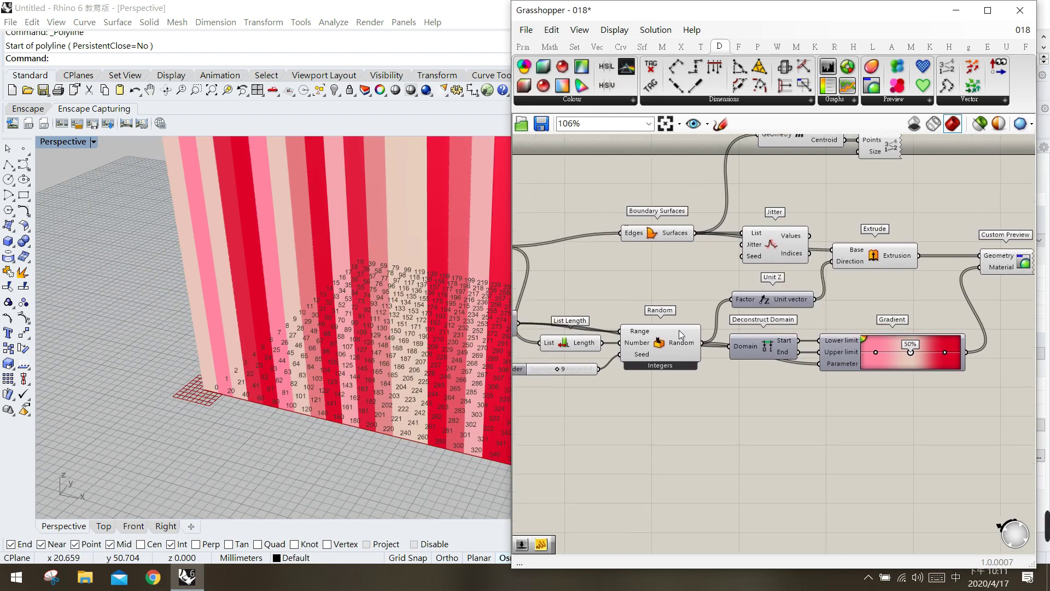
drag(756, 245, 747, 245)
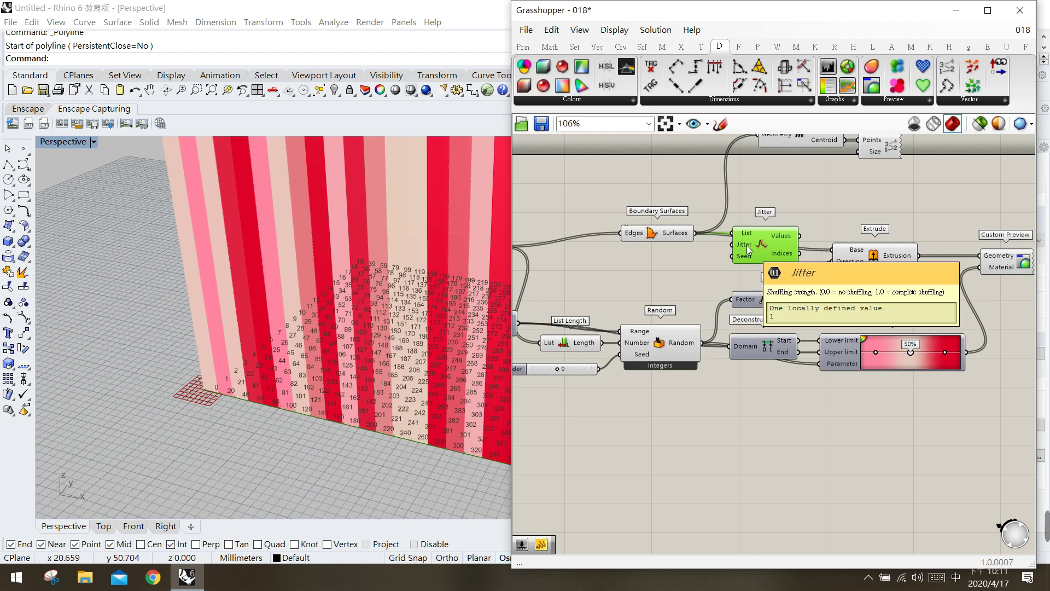
- Feed Area's Geometry input from Jitter's Values output in place of the Boundary Surfaces output
drag(769, 240, 766, 234)
right_drag(788, 204, 767, 243)
click(770, 183)
shift+drag(776, 269, 742, 176)
click(812, 270)
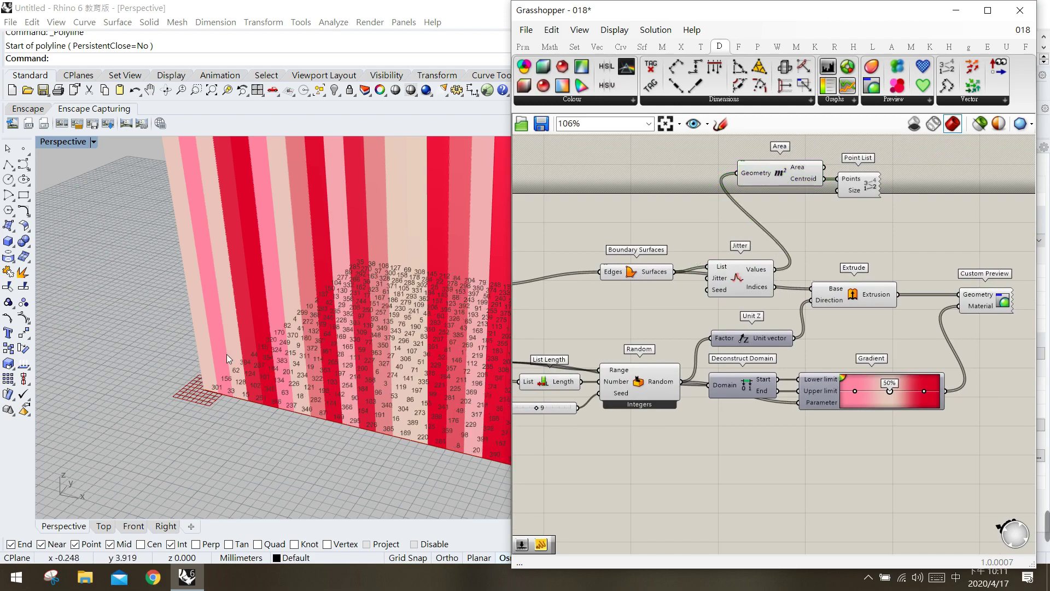
- Examine the shuffled cell numbering up close and across the whole group of extrusions
mouse_move(377, 375)
shift+right_down()
mouse_move(328, 372)
mouse_move(371, 396)
shift+right_up()
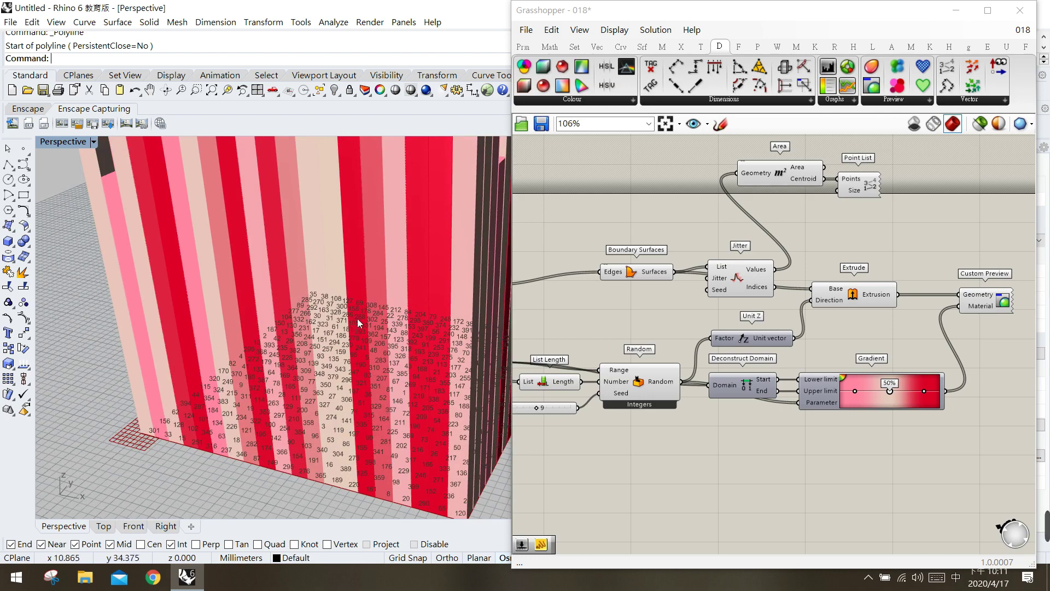
scroll(345, 323, down, 2)
scroll(345, 322, down, 2)
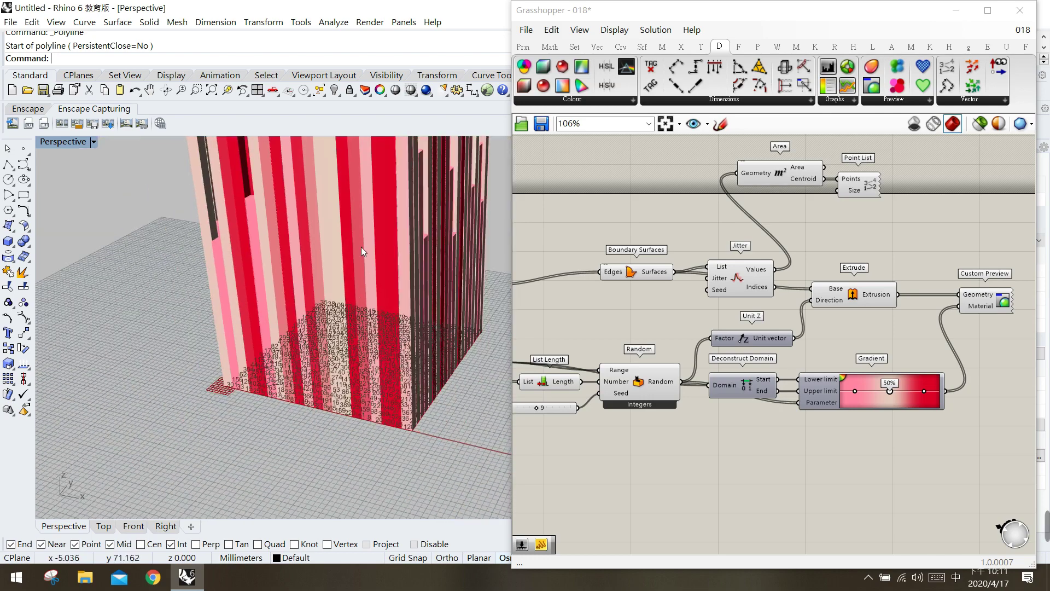
shift+right_drag(370, 211, 336, 310)
scroll(317, 248, down, 6)
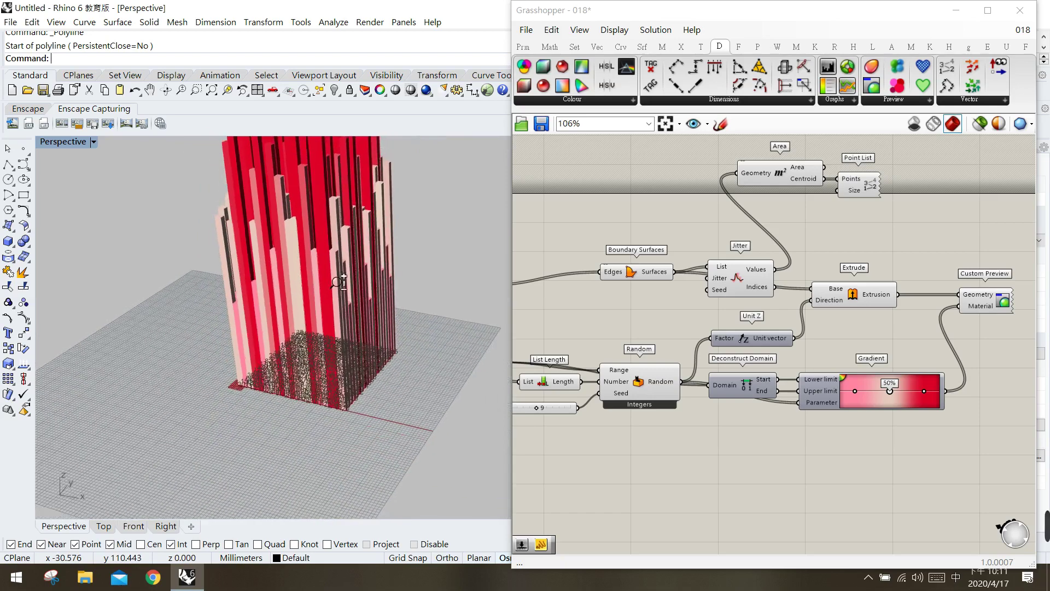
shift+right_drag(344, 251, 339, 316)
click(807, 243)
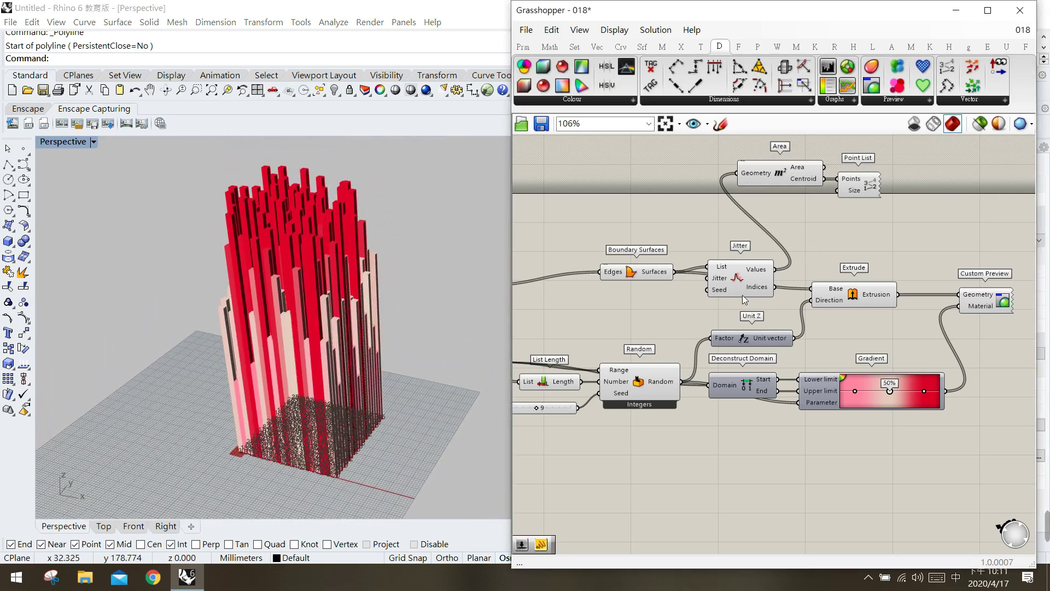
- Wire Jitter's Values output into Extrude's Base input, replacing the direct Boundary Surfaces connection
click(759, 282)
drag(746, 284, 817, 291)
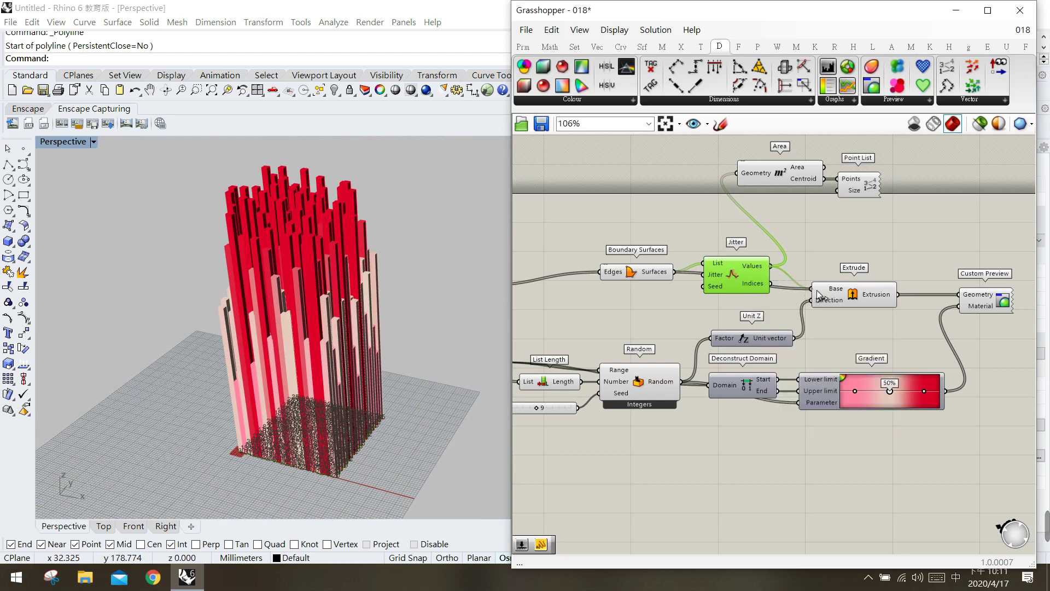
click(859, 236)
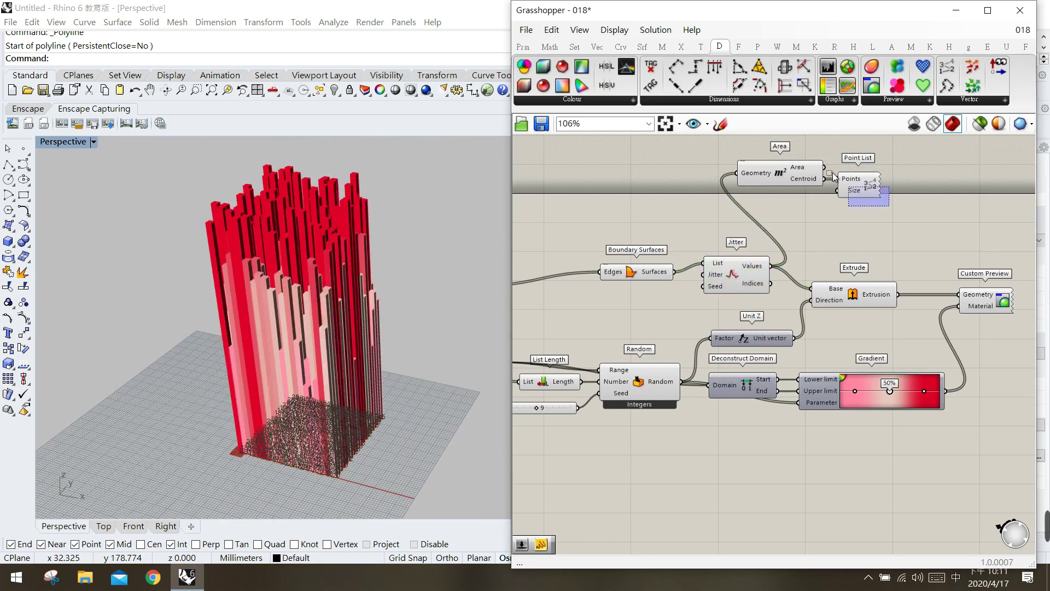
- Turn off the preview of the Area and Point List components
drag(858, 191, 810, 156)
middle_click(797, 178)
click(842, 143)
click(884, 242)
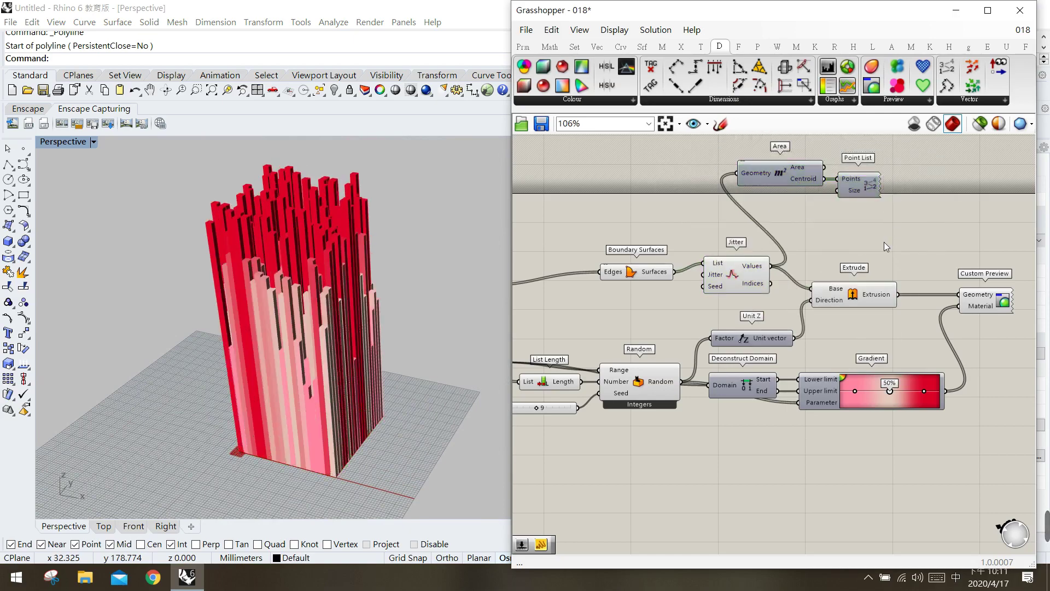
- Review Random's list of heights and how it pairs with the surfaces passed from Boundary Surfaces through Jitter to Extrude
right_drag(632, 413, 703, 403)
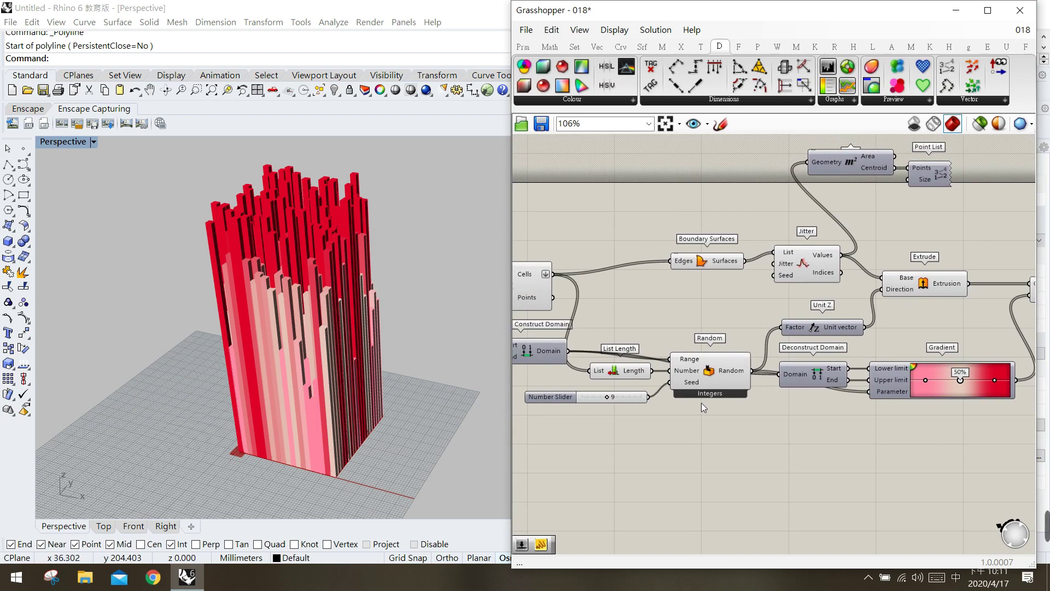
click(708, 378)
drag(789, 271, 796, 280)
click(714, 383)
click(821, 275)
click(709, 336)
click(711, 375)
drag(712, 379, 711, 371)
mouse_move(734, 365)
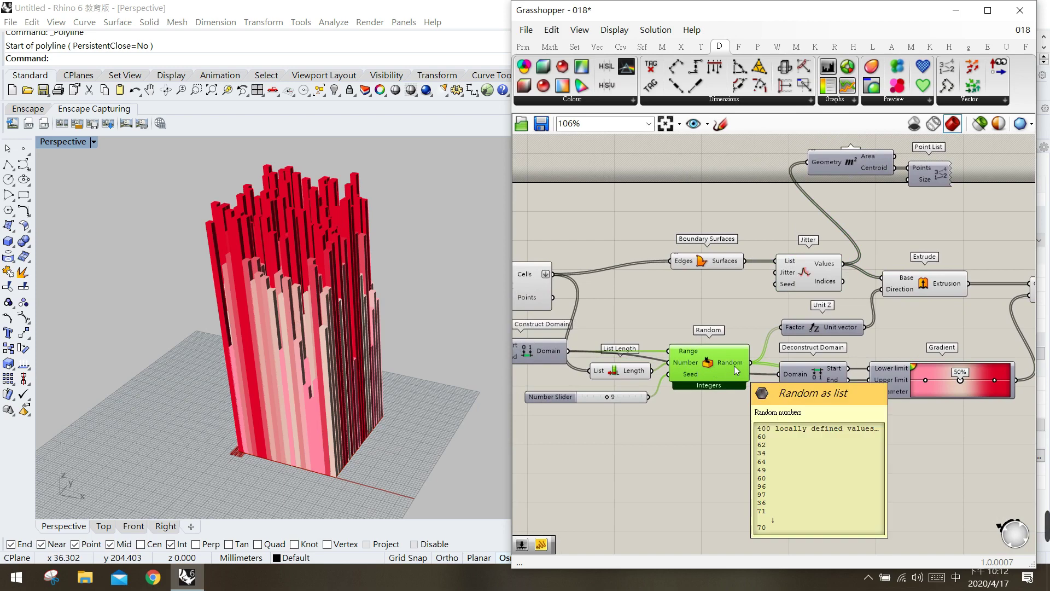
drag(722, 370, 723, 370)
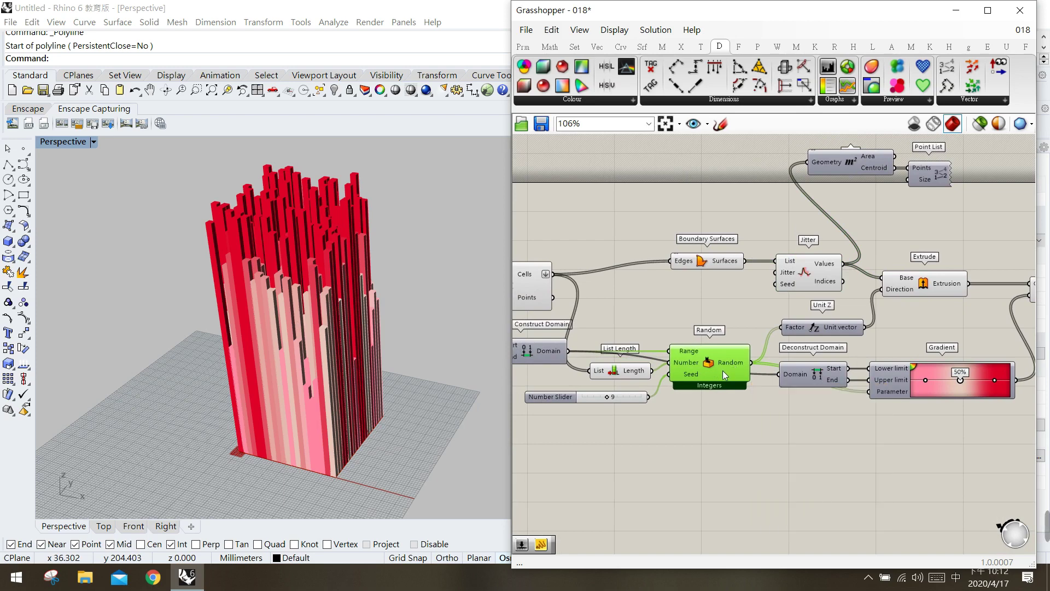
click(763, 315)
click(728, 263)
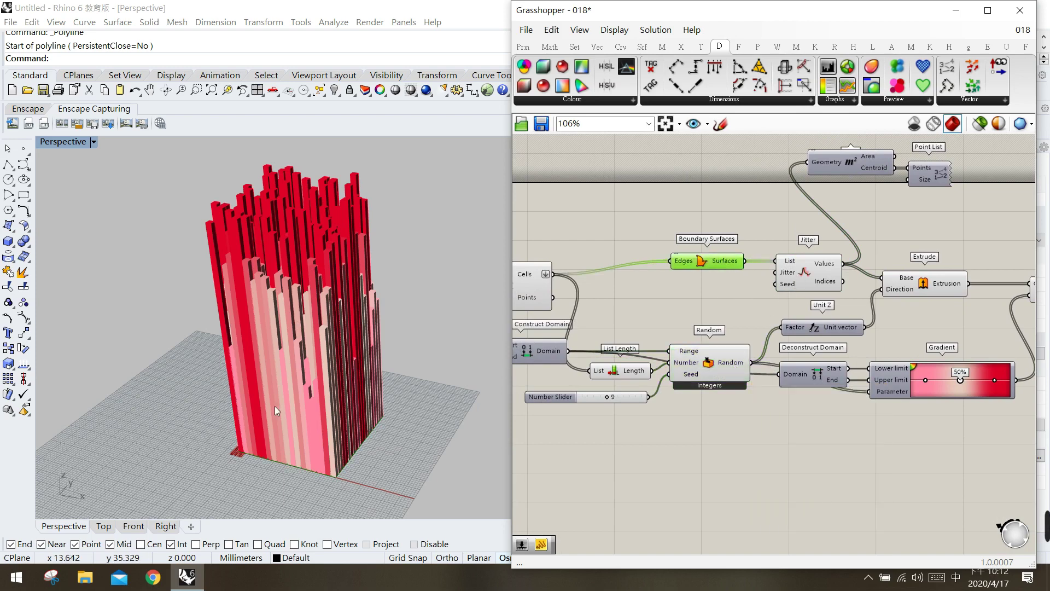
drag(829, 271, 826, 276)
click(806, 231)
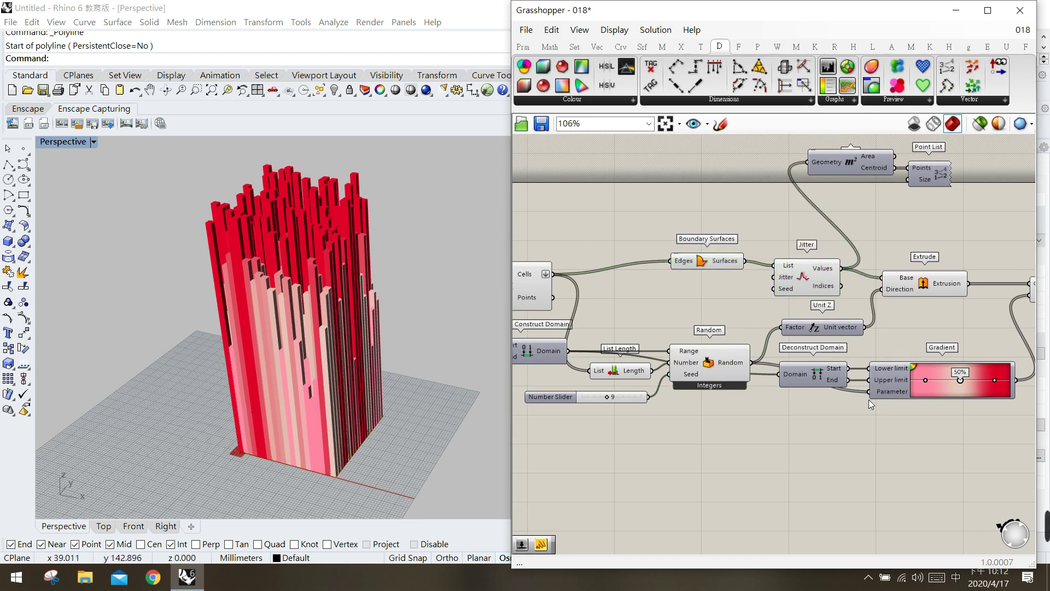
right_drag(862, 455, 856, 453)
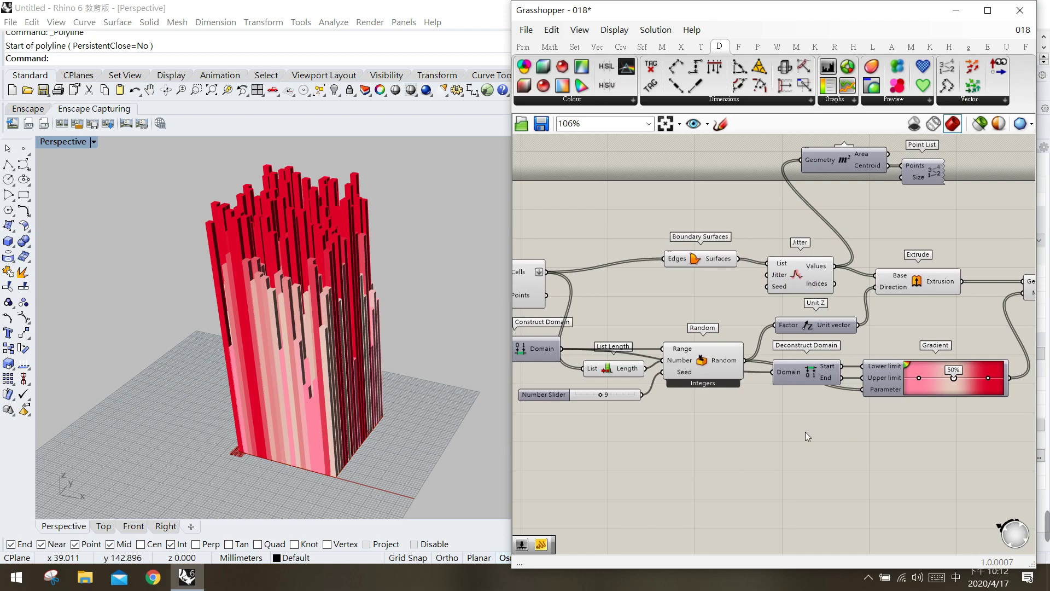